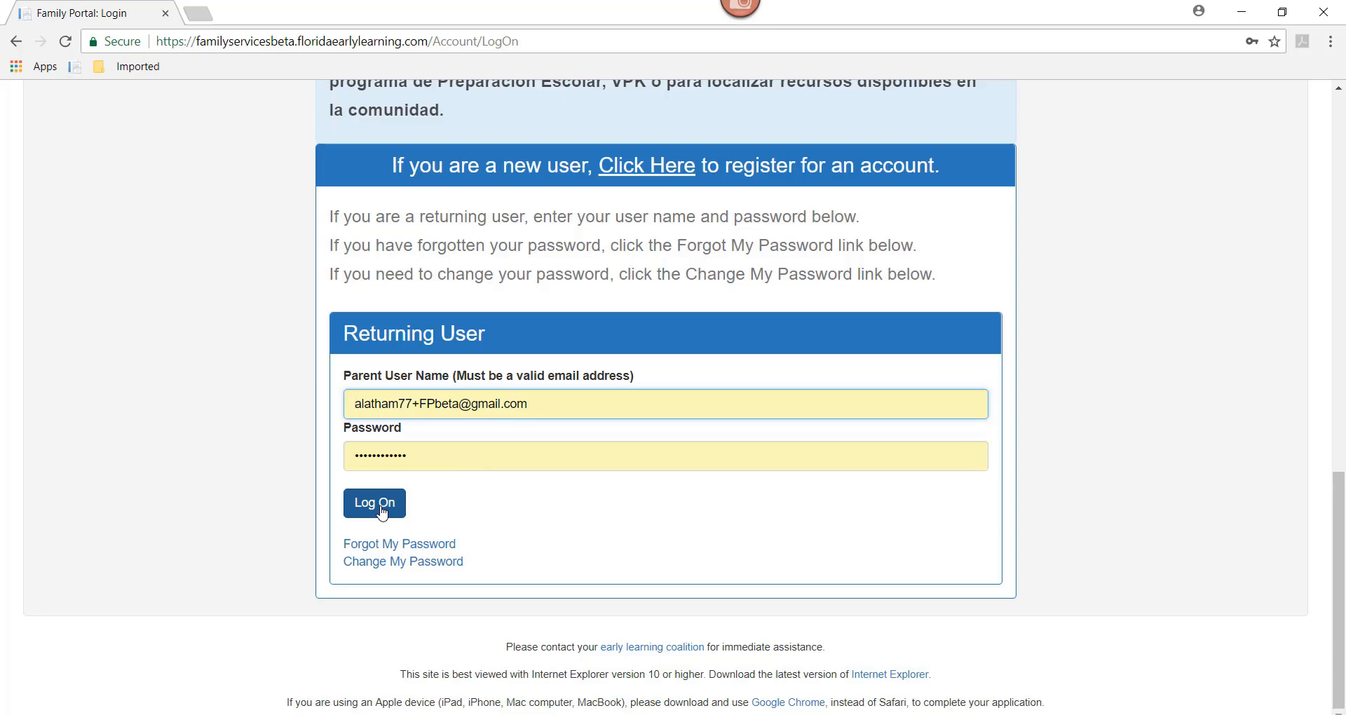
Step: Sign in, permanently dismiss the VPK statute notice, and scroll down to the VPK Applications section
{"action": "left_click", "coordinate": [382, 512]}
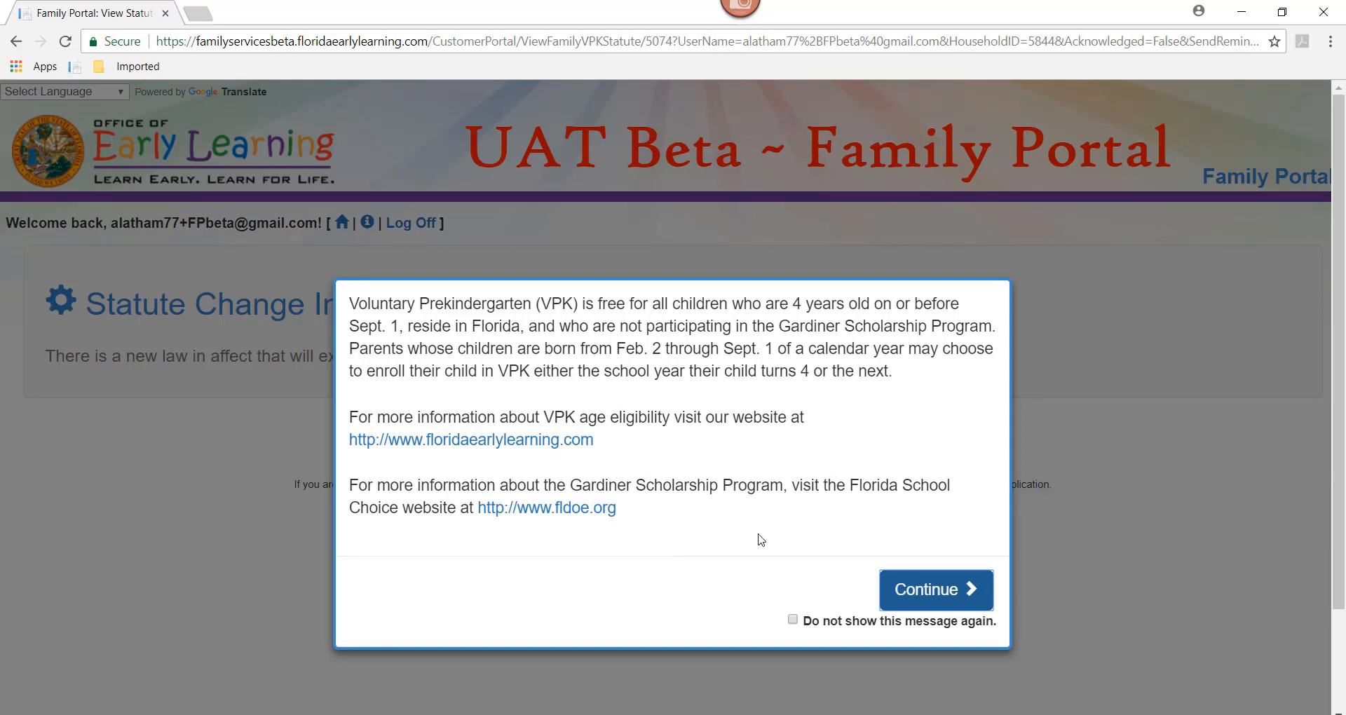
{"action": "left_click", "coordinate": [793, 619]}
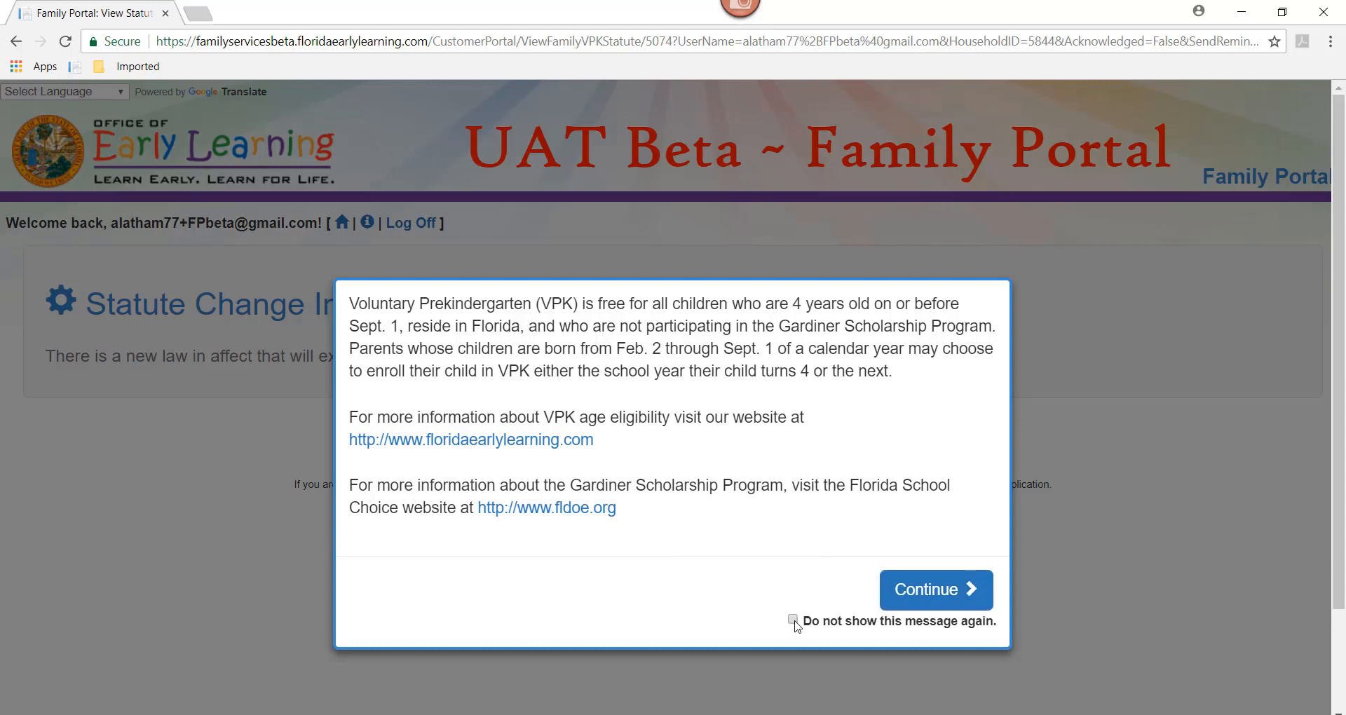
{"action": "left_click", "coordinate": [920, 600]}
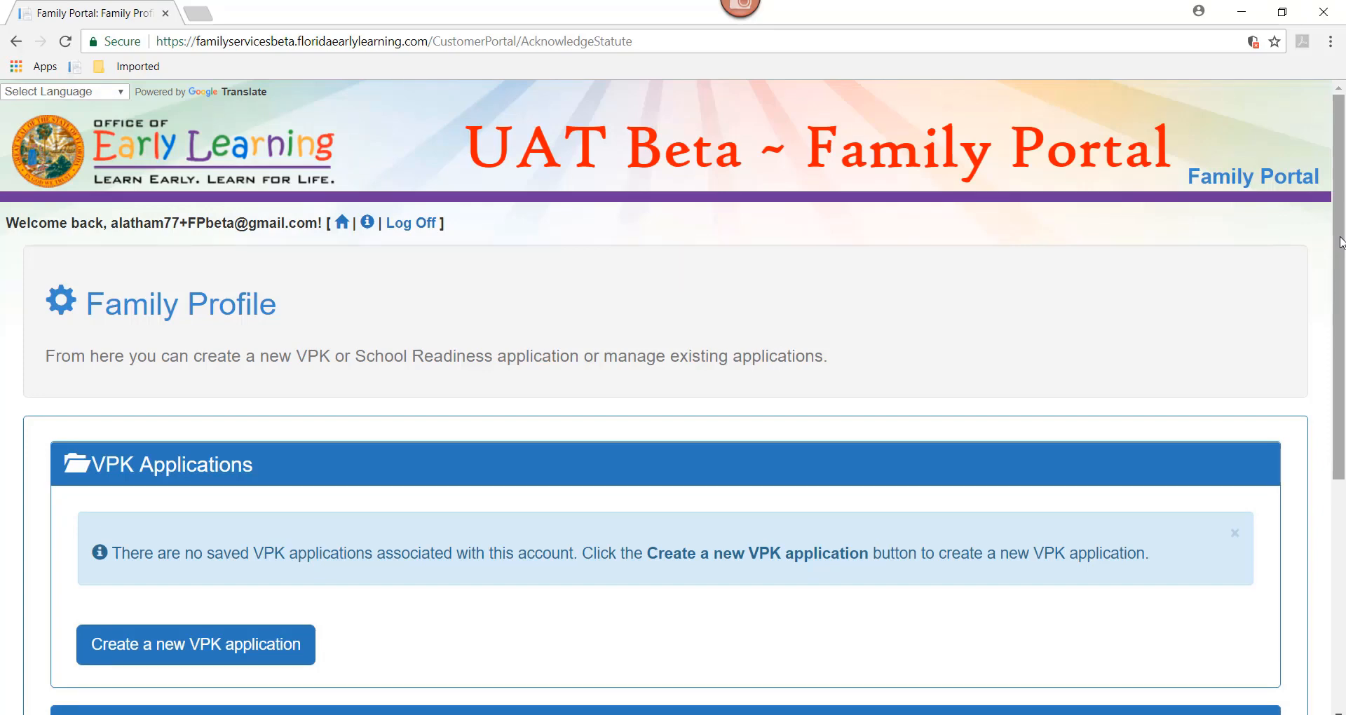
{"action": "left_click_drag", "start_coordinate": [1340, 241], "coordinate": [1341, 444]}
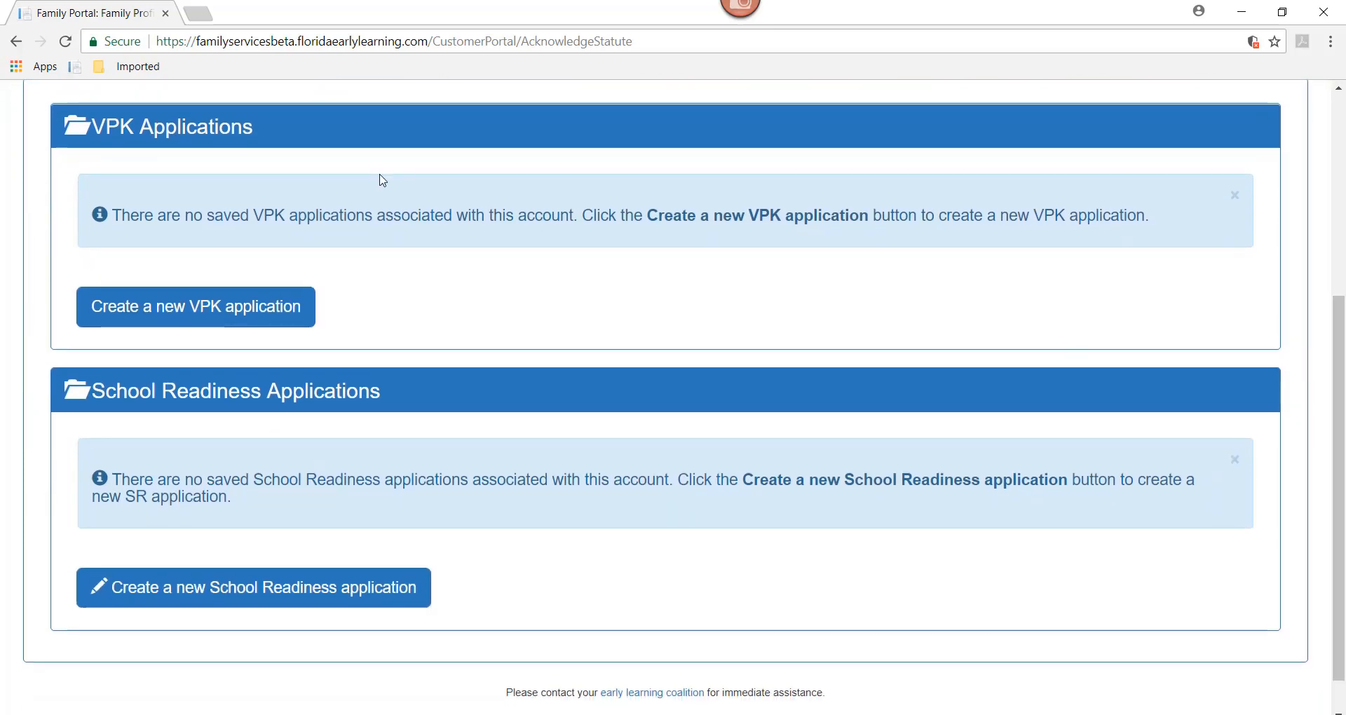
Step: Start a new VPK application and check eligibility for a 05/05/201- birth date
{"action": "left_click", "coordinate": [227, 317]}
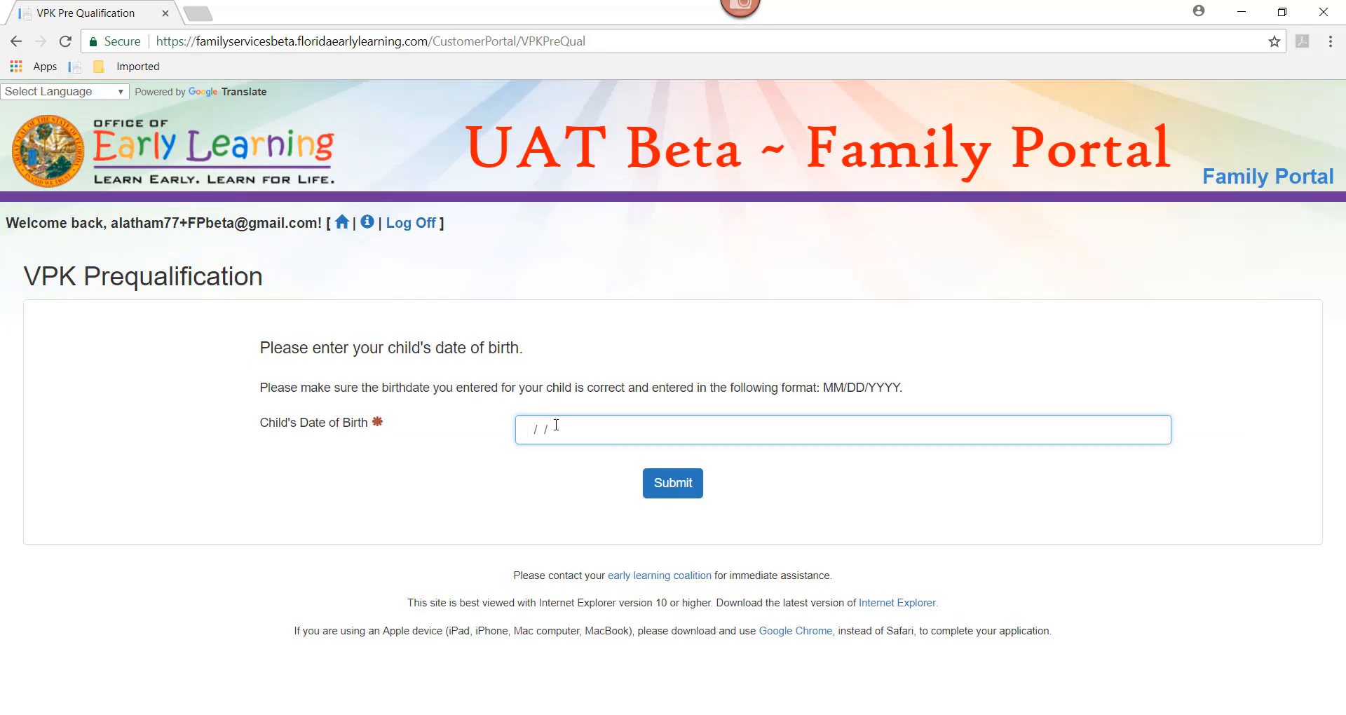
{"action": "type", "text": "05/05/2012"}
{"action": "left_click", "coordinate": [693, 488]}
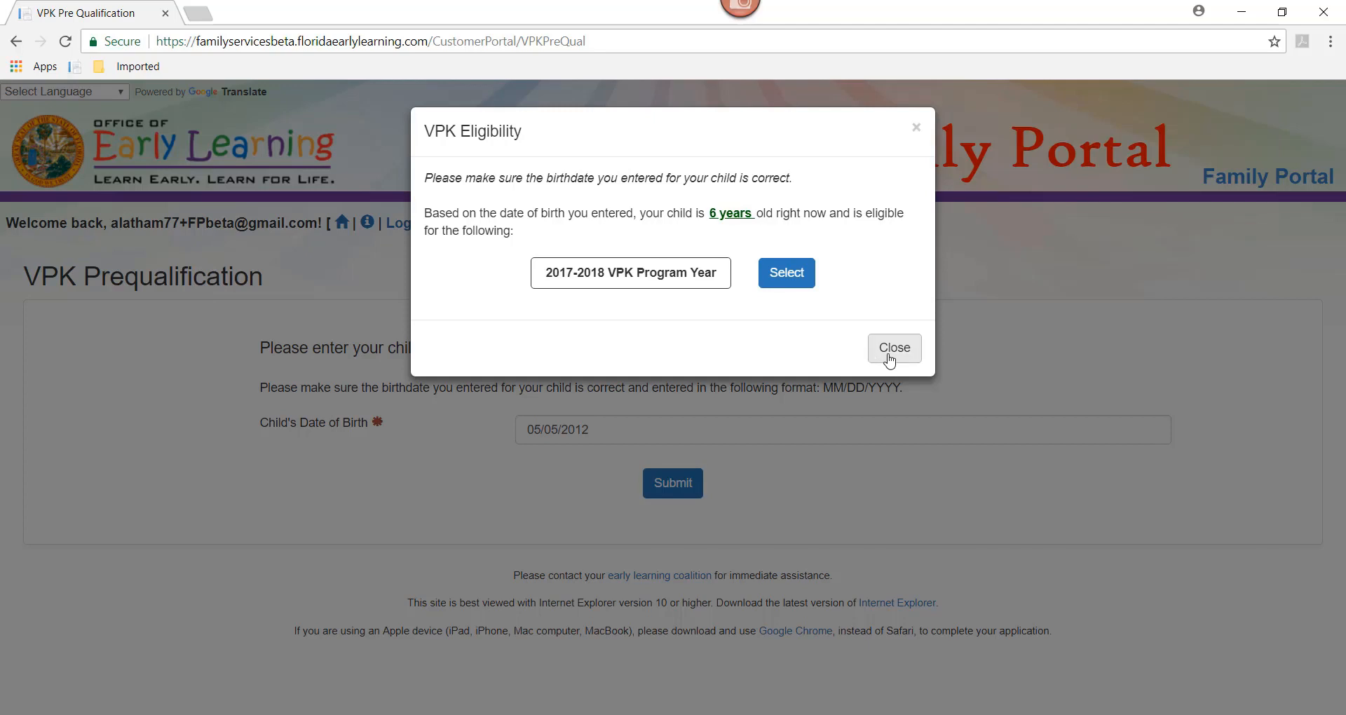
{"action": "left_click", "coordinate": [889, 361]}
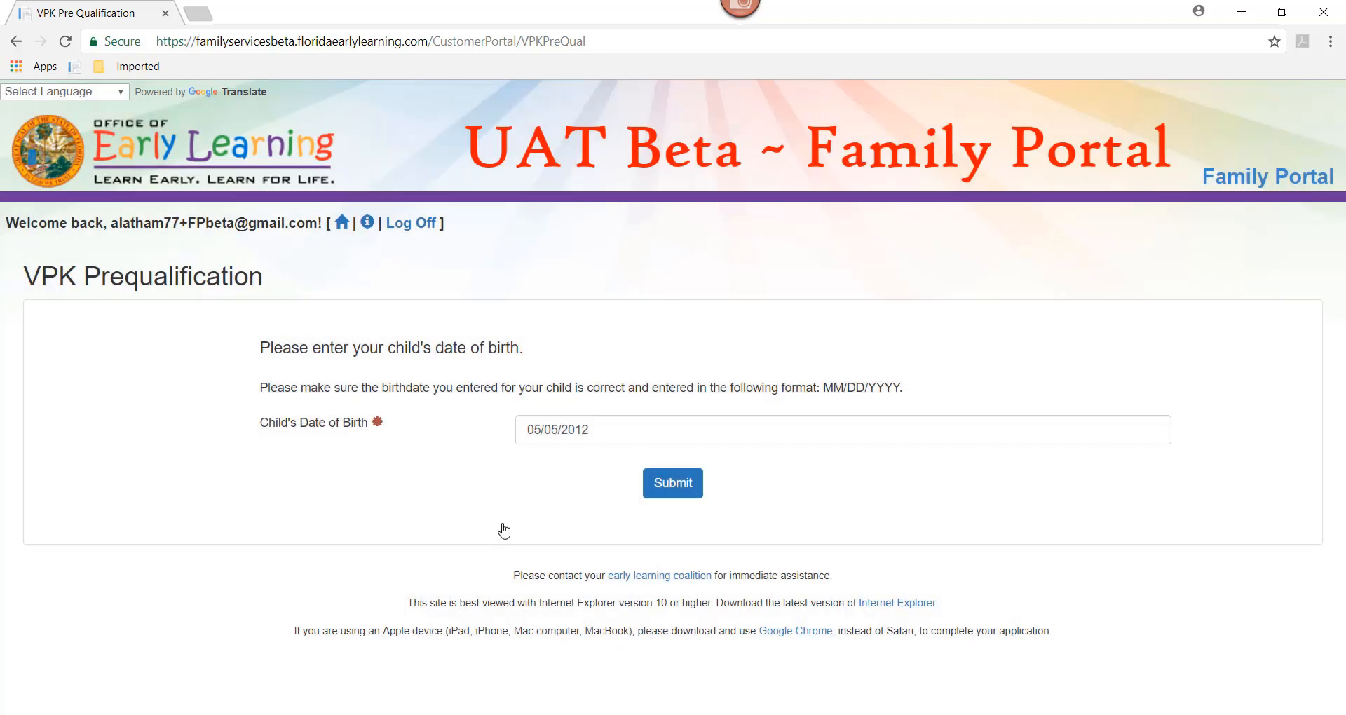
Step: Recheck eligibility with birth date 02/02/2013 and choose the 2017-2018 VPK Program Year
{"action": "left_click_drag", "start_coordinate": [600, 442], "coordinate": [424, 436]}
{"action": "type", "text": "02/"}
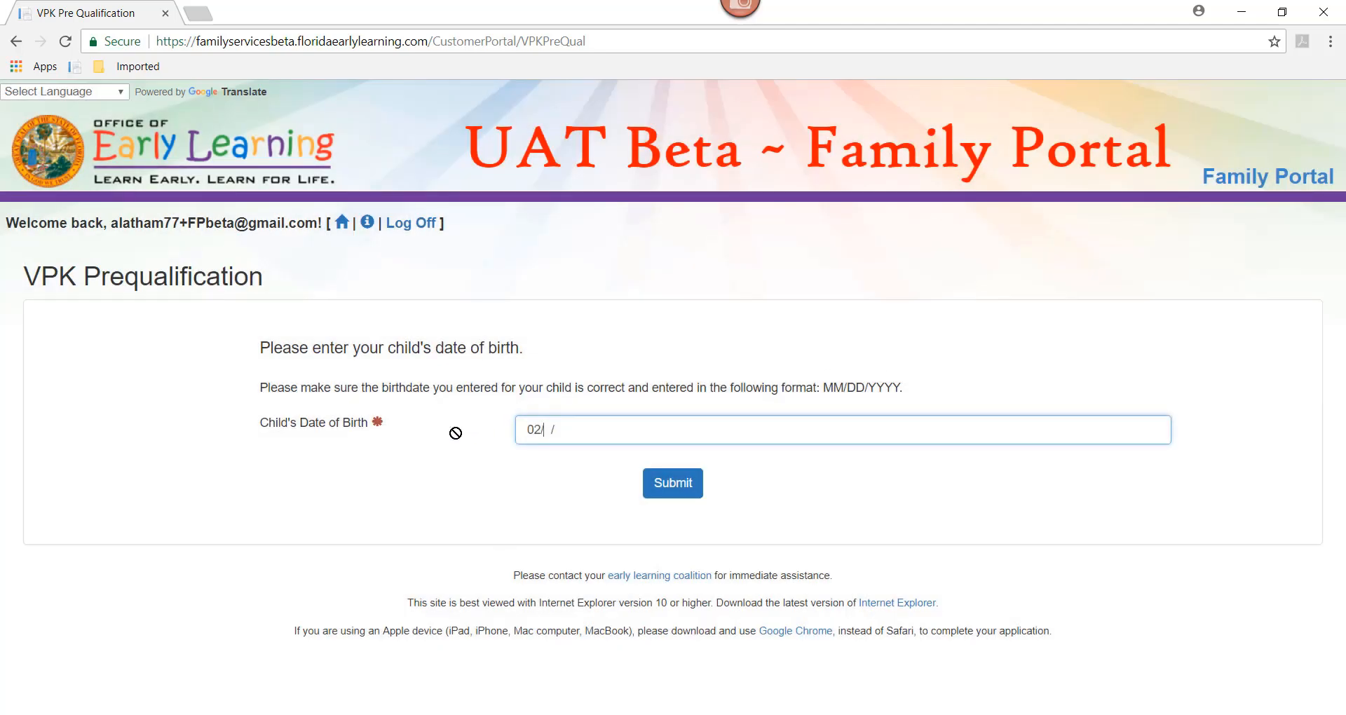
{"action": "type", "text": "02/2013"}
{"action": "left_click", "coordinate": [675, 490]}
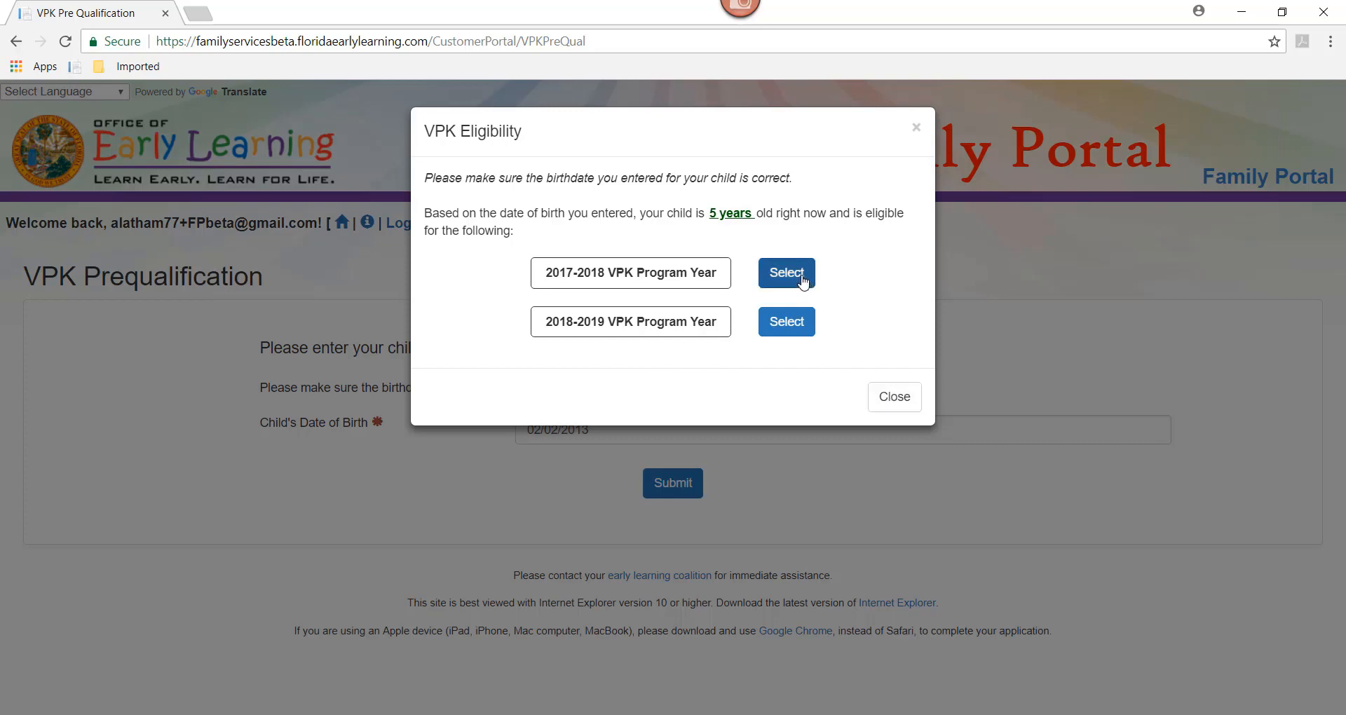
{"action": "left_click", "coordinate": [803, 280]}
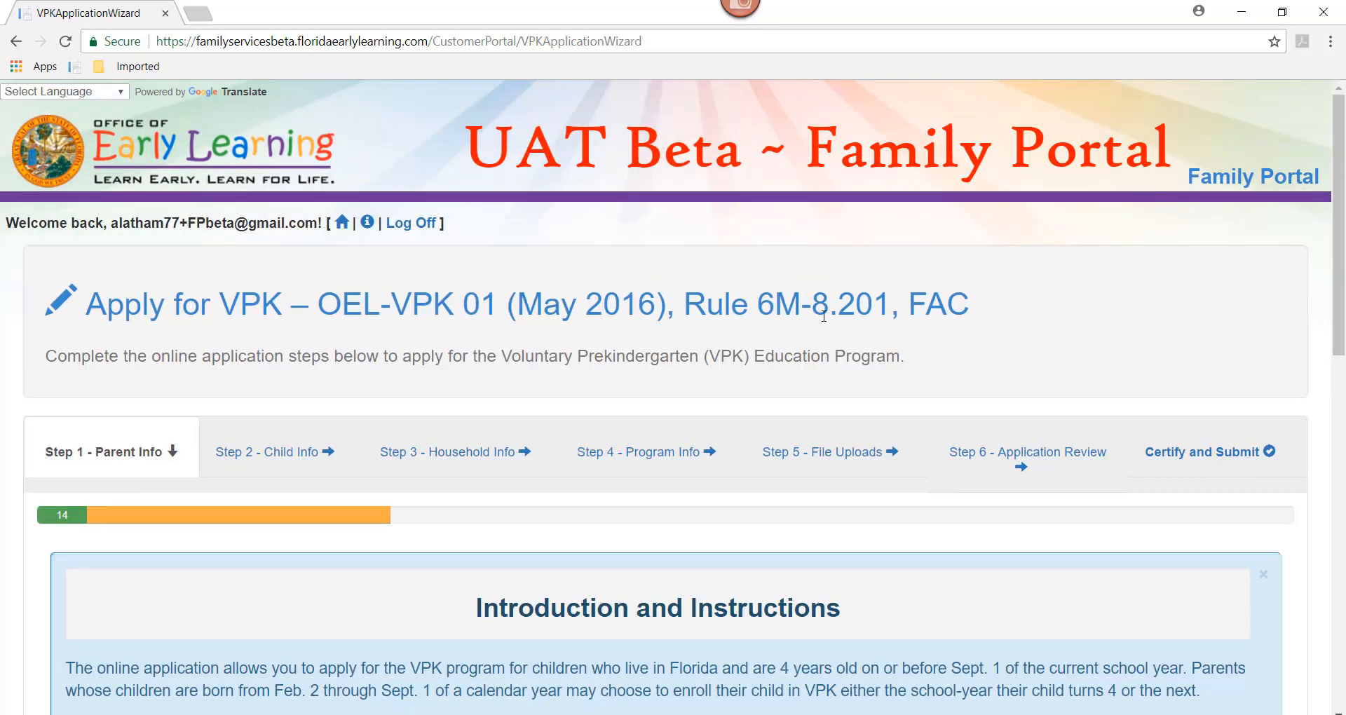
Step: Scroll through the Introduction and Instructions listing the required residence, age and IEP documents
{"action": "left_click_drag", "start_coordinate": [1341, 171], "coordinate": [1342, 236]}
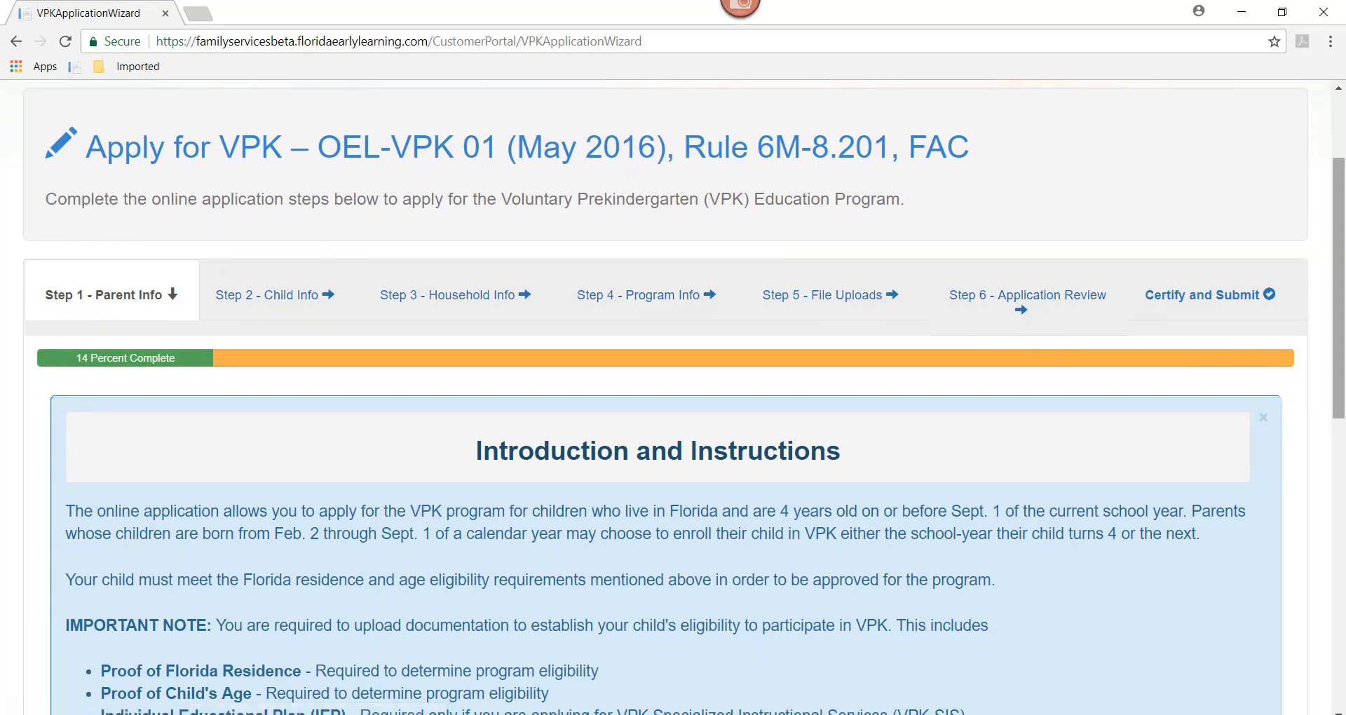
{"action": "left_click_drag", "start_coordinate": [1342, 331], "coordinate": [1344, 469]}
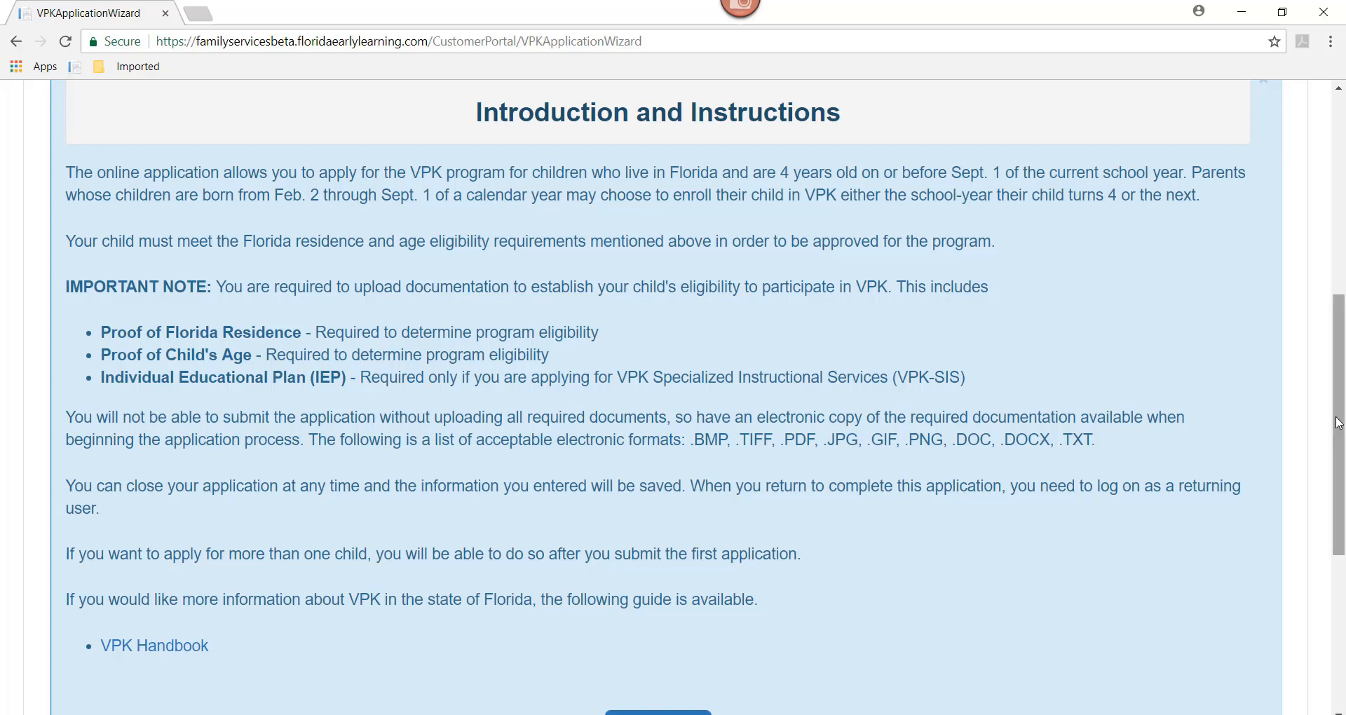
{"action": "left_click_drag", "start_coordinate": [1335, 424], "coordinate": [1343, 491]}
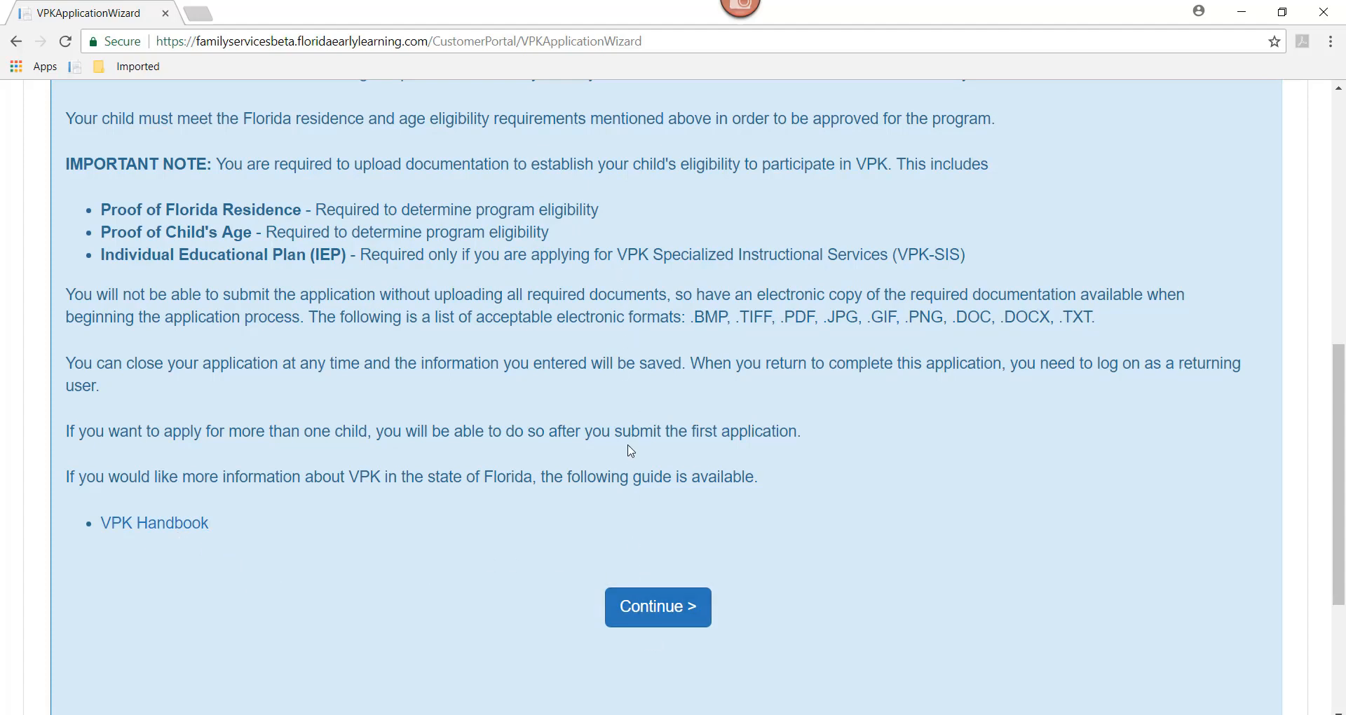
Step: Continue to the parent section and enter Parent 1's first and last name
{"action": "left_click", "coordinate": [653, 620]}
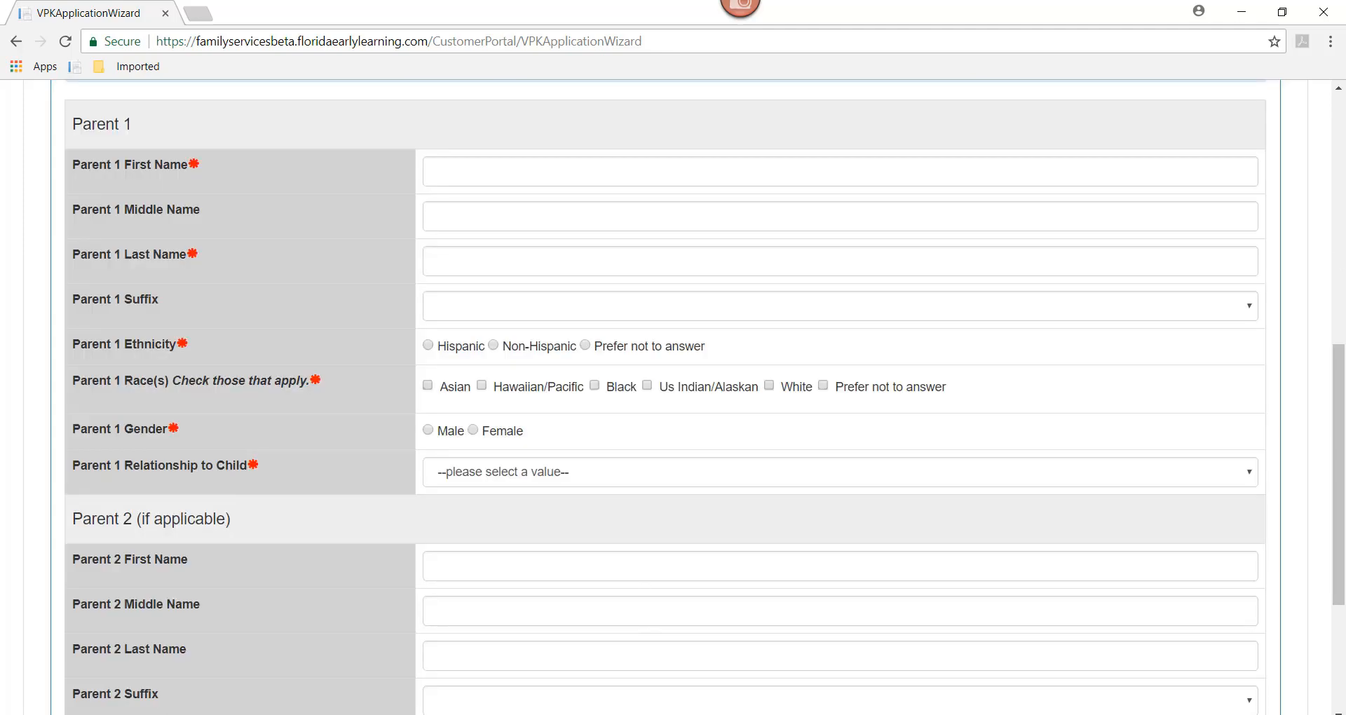
{"action": "scroll", "coordinate": [1314, 308], "scroll_direction": "up", "scroll_amount": 5}
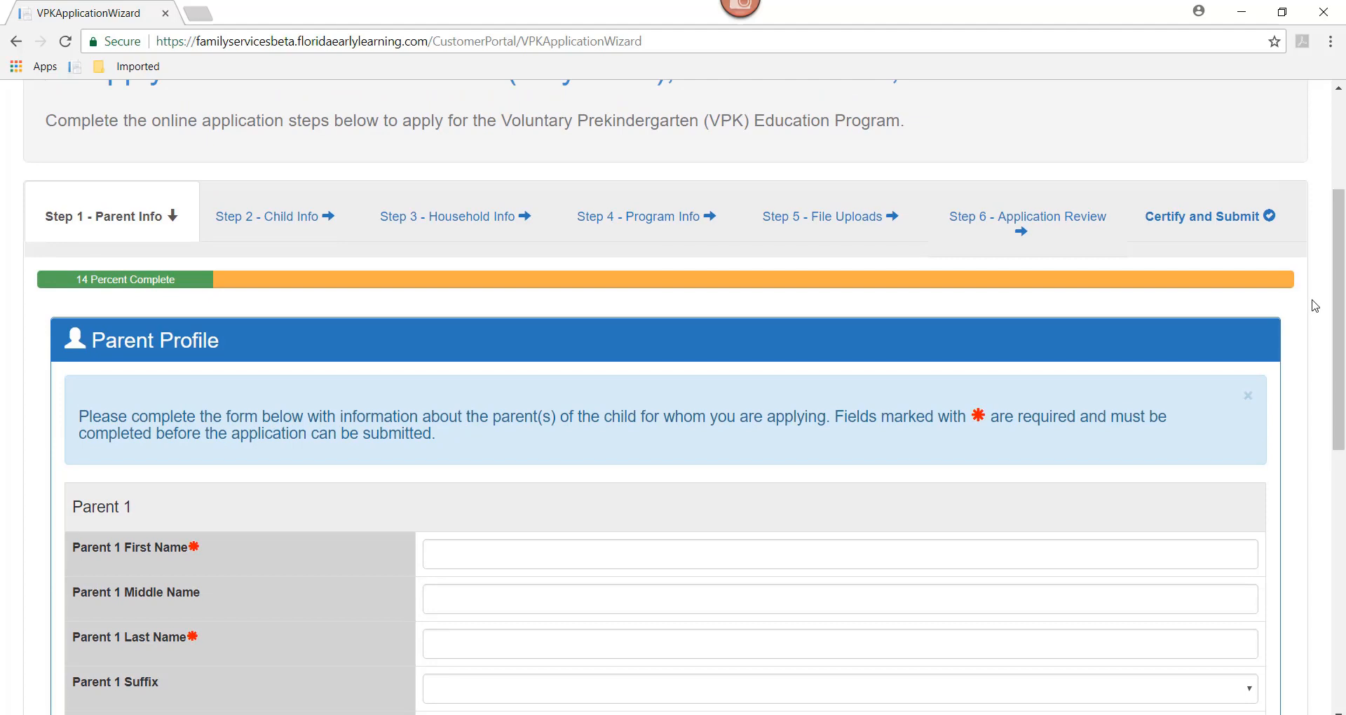
{"action": "left_click_drag", "start_coordinate": [1334, 334], "coordinate": [1334, 297]}
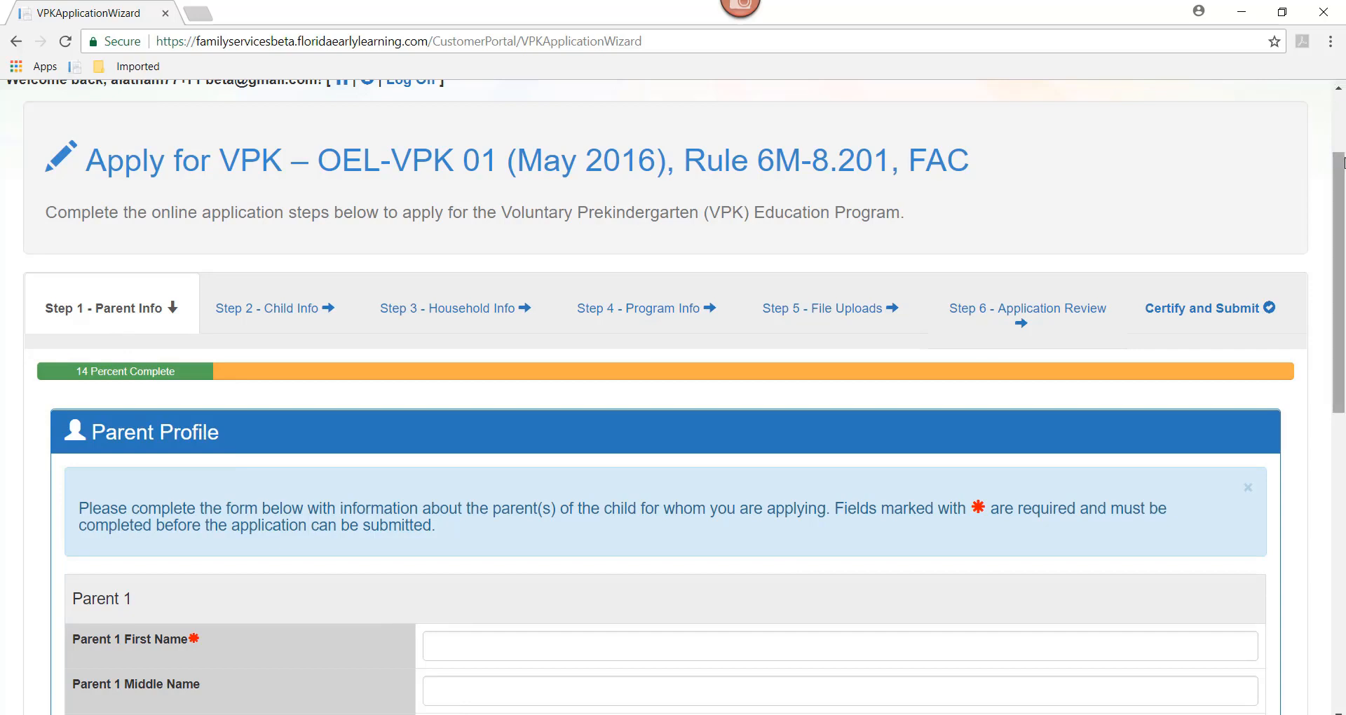
{"action": "left_click_drag", "start_coordinate": [1339, 181], "coordinate": [1336, 287]}
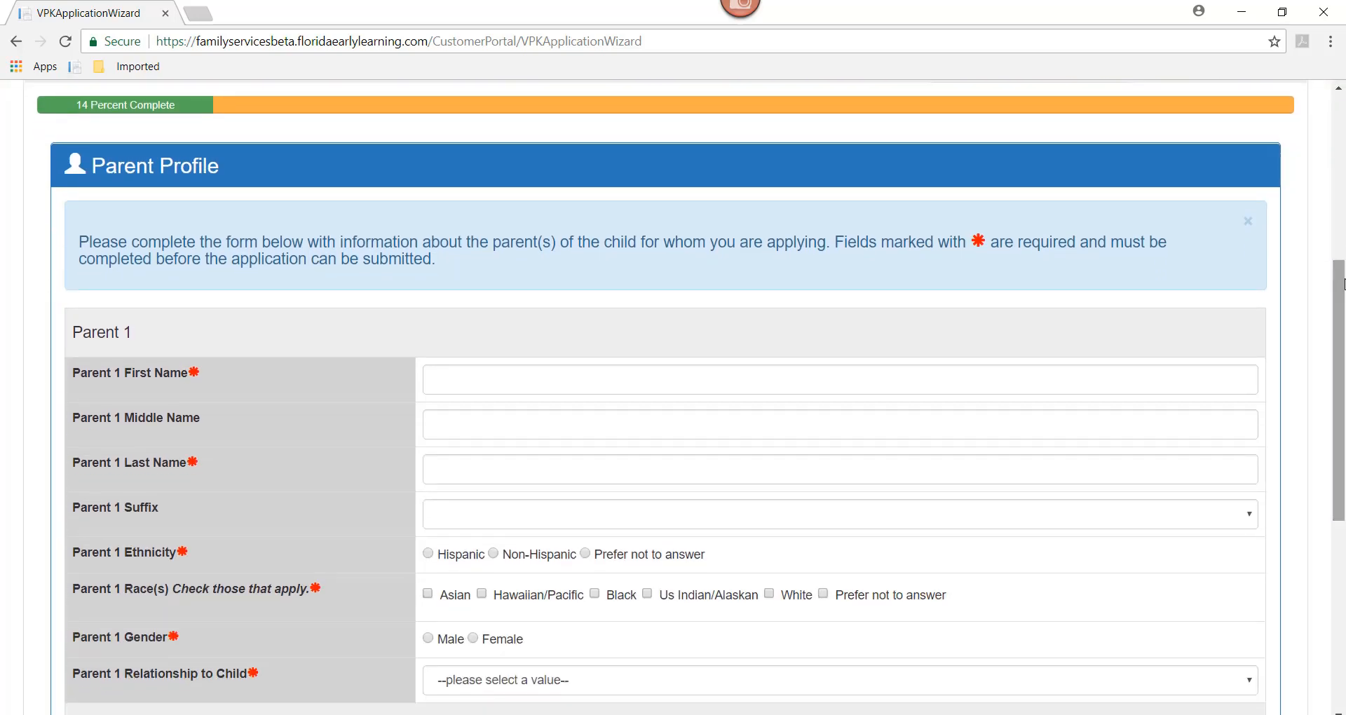
{"action": "left_click", "coordinate": [463, 381]}
{"action": "type", "text": "S"}
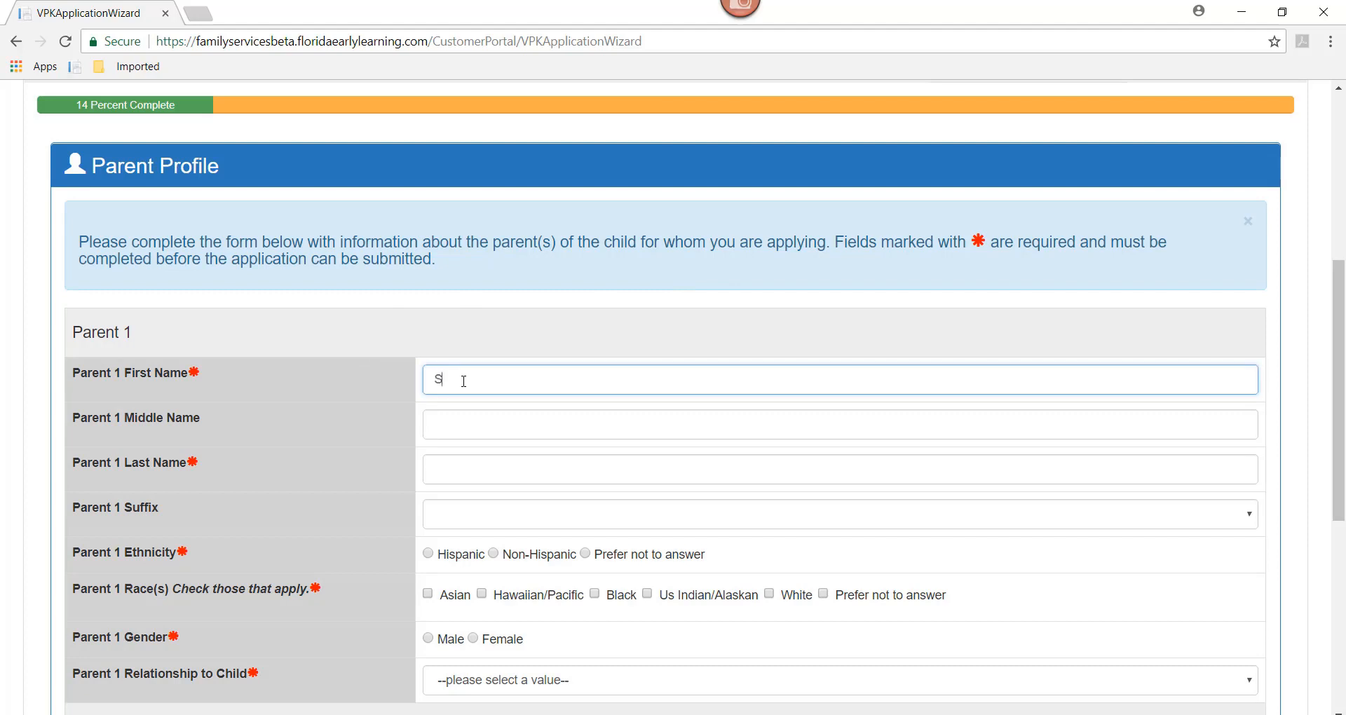
{"action": "type", "text": "nftr"}
{"action": "key", "text": "BackSpace"}
{"action": "key", "text": "BackSpace"}
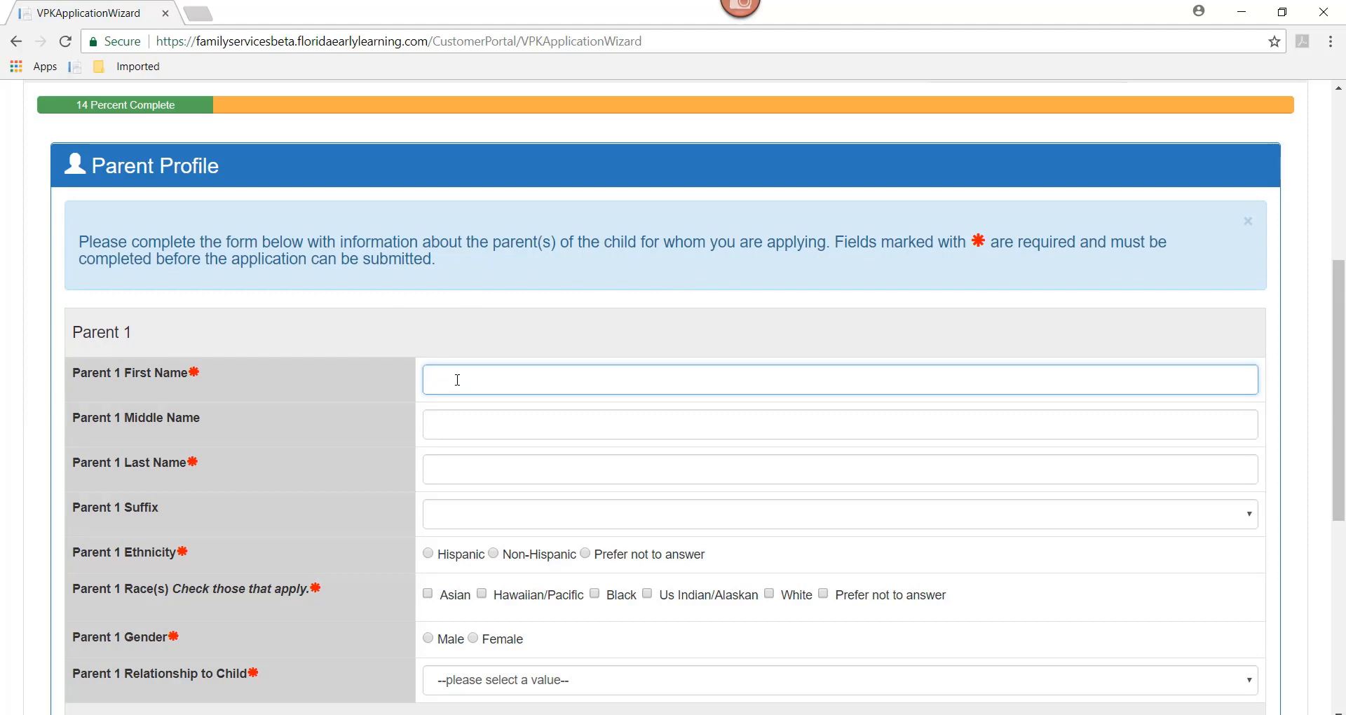
{"action": "key", "text": "Tab"}
{"action": "key", "text": "Tab"}
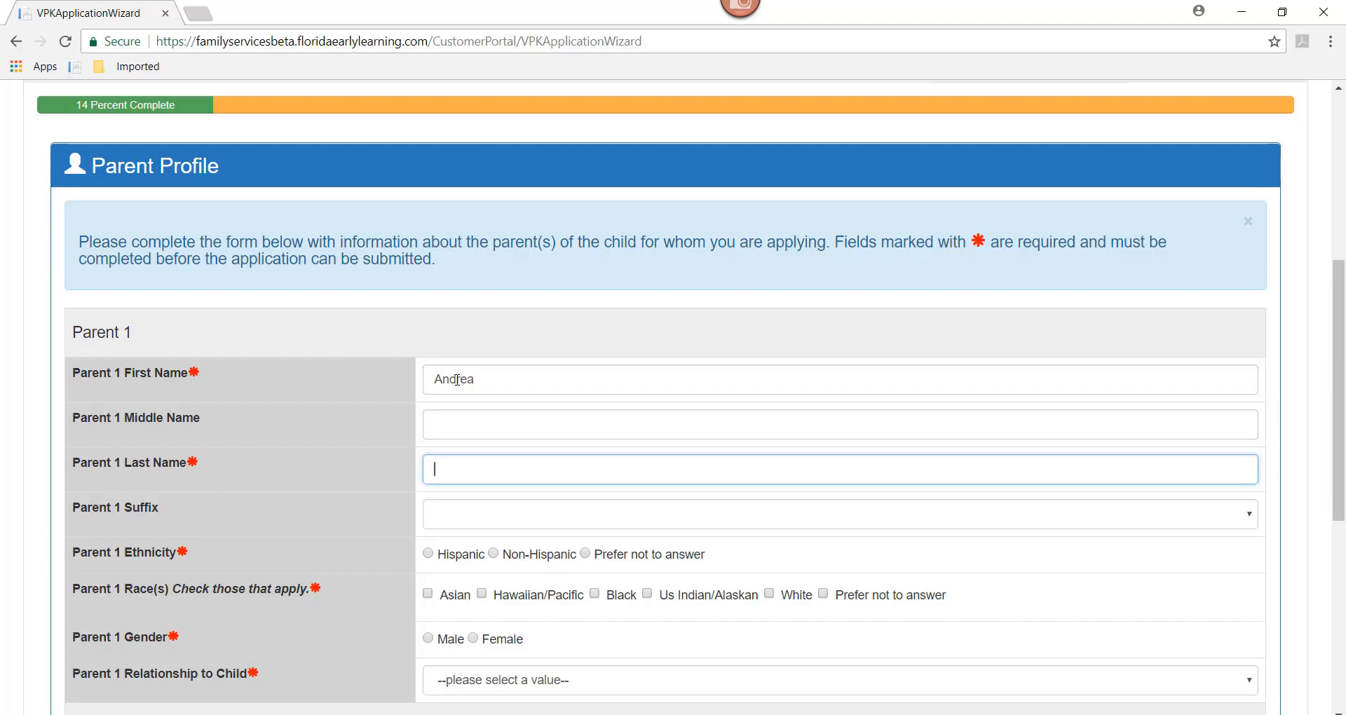
Step: Set Parent 1 ethnicity and race to Prefer not to answer, Female, relationship Parent/Step Parent
{"action": "left_click", "coordinate": [587, 556]}
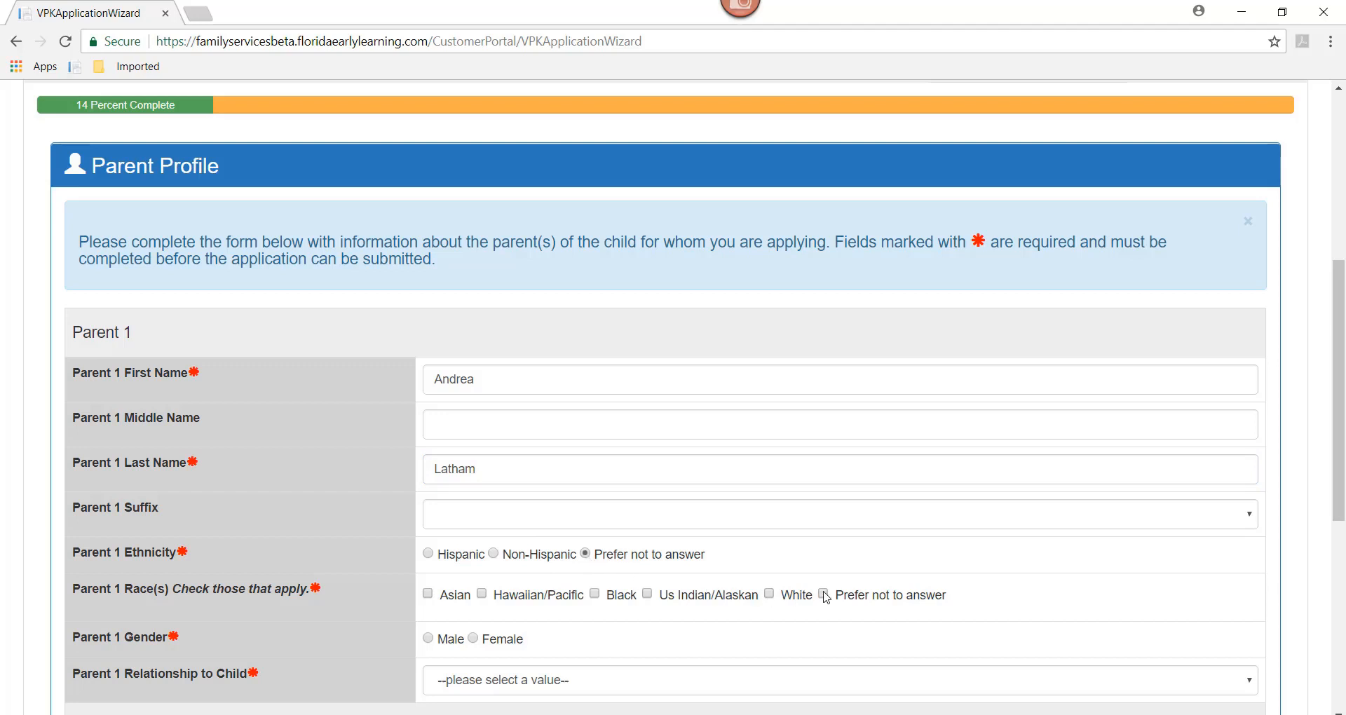
{"action": "scroll", "coordinate": [529, 345], "scroll_direction": "down", "scroll_amount": 4}
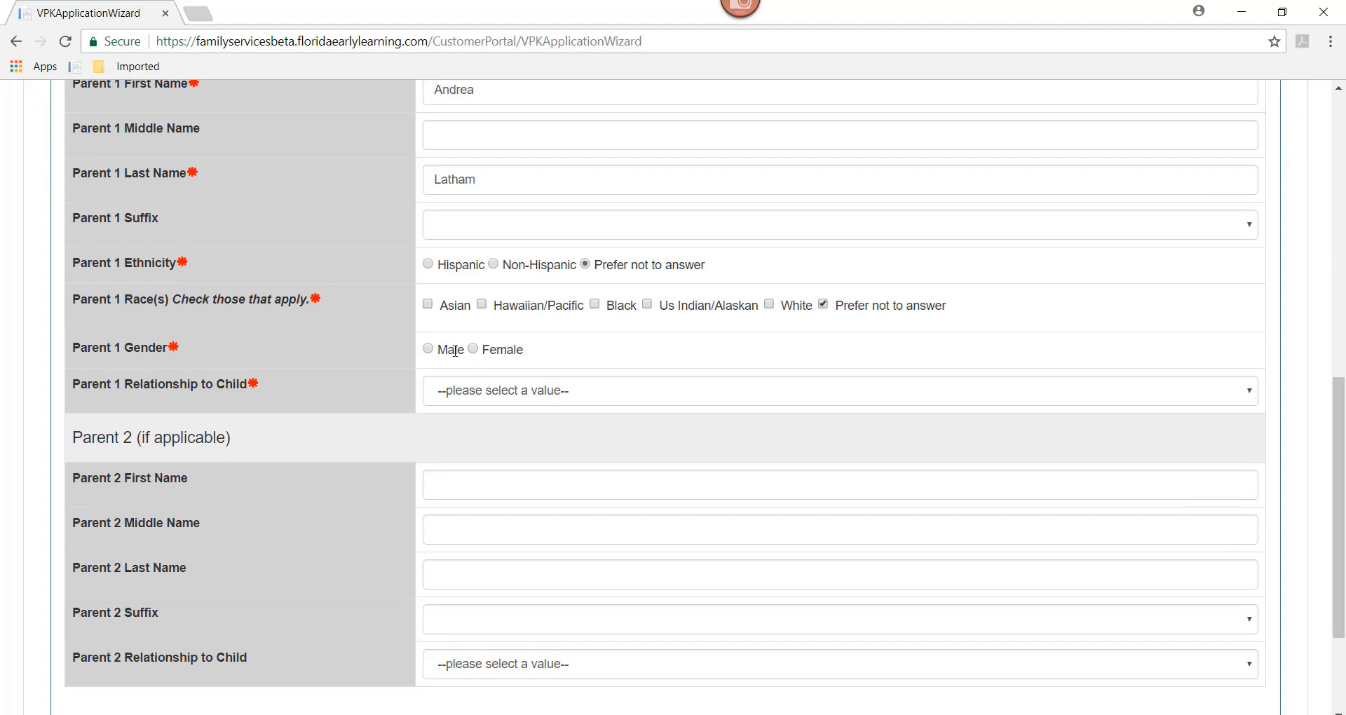
{"action": "left_click", "coordinate": [478, 349]}
{"action": "left_click", "coordinate": [480, 391]}
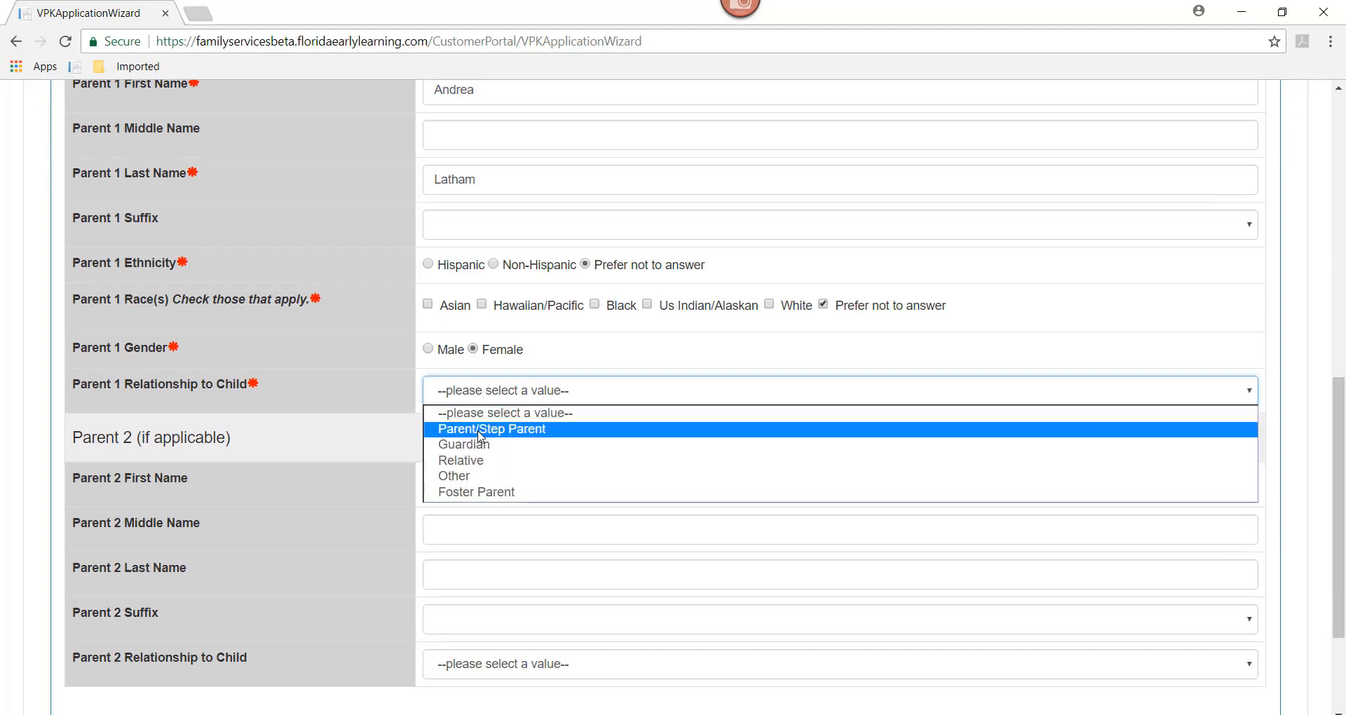
{"action": "left_click", "coordinate": [481, 429]}
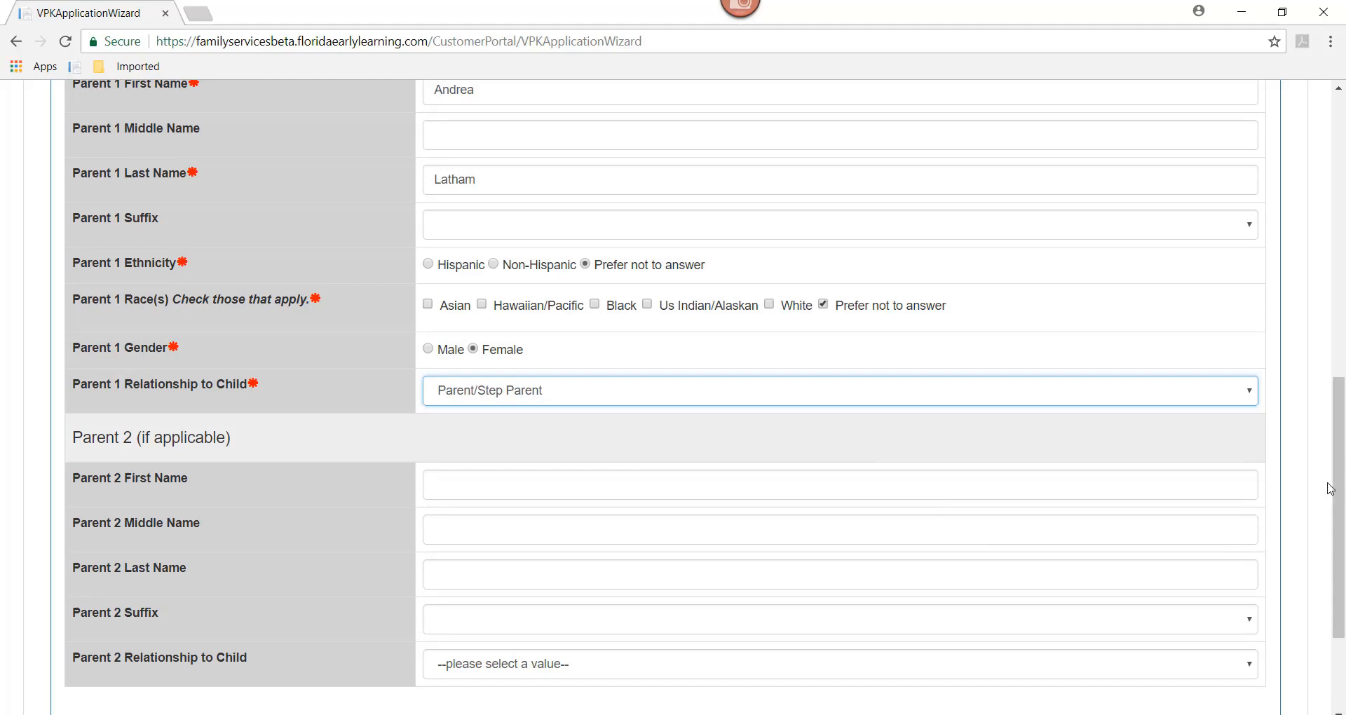
{"action": "scroll", "coordinate": [694, 405], "scroll_direction": "down", "scroll_amount": 2}
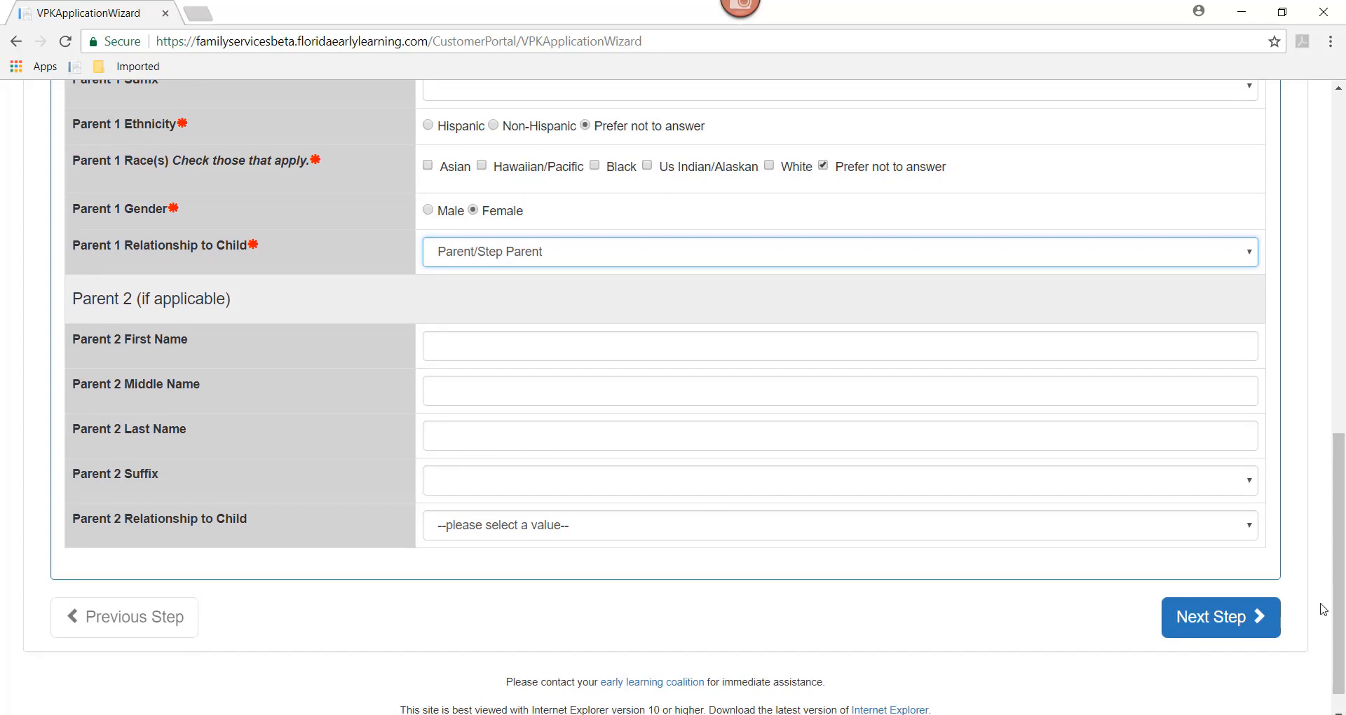
Step: Advance to the child information step and enter the child's first and last name
{"action": "left_click", "coordinate": [1219, 628]}
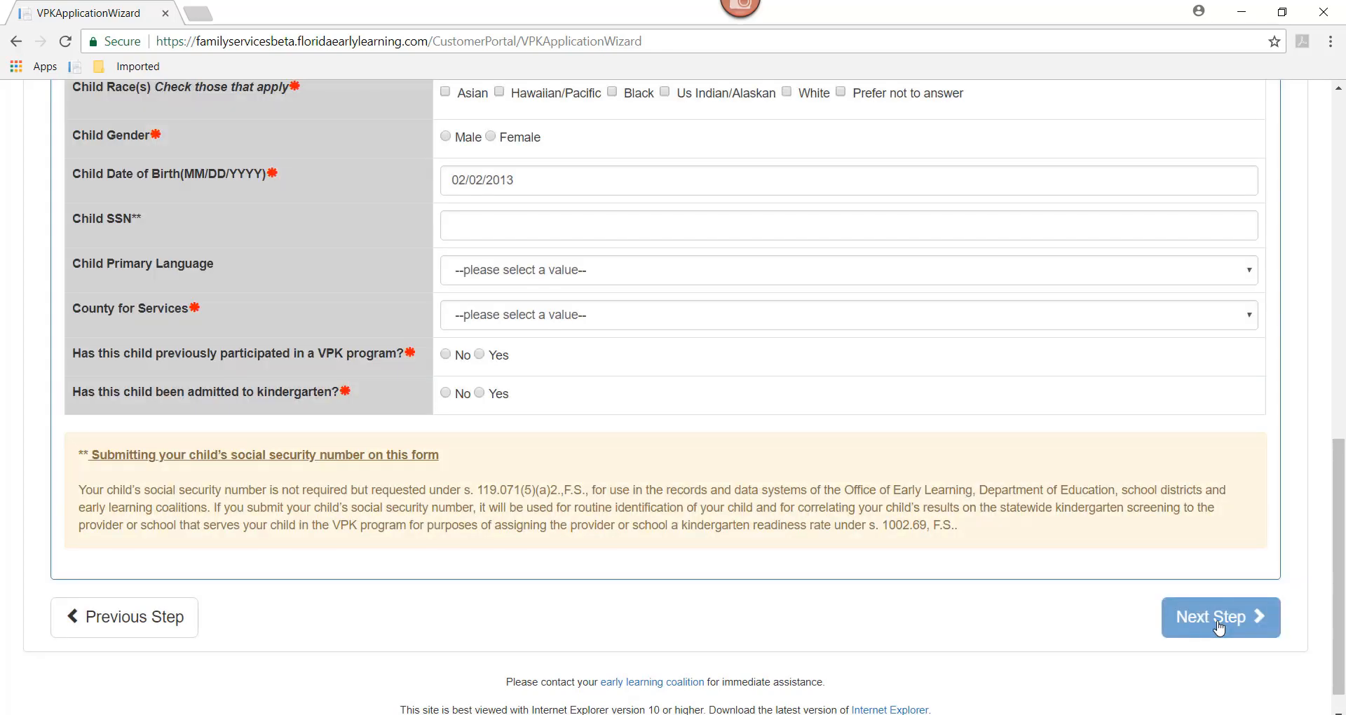
{"action": "left_click_drag", "start_coordinate": [1340, 591], "coordinate": [1324, 361]}
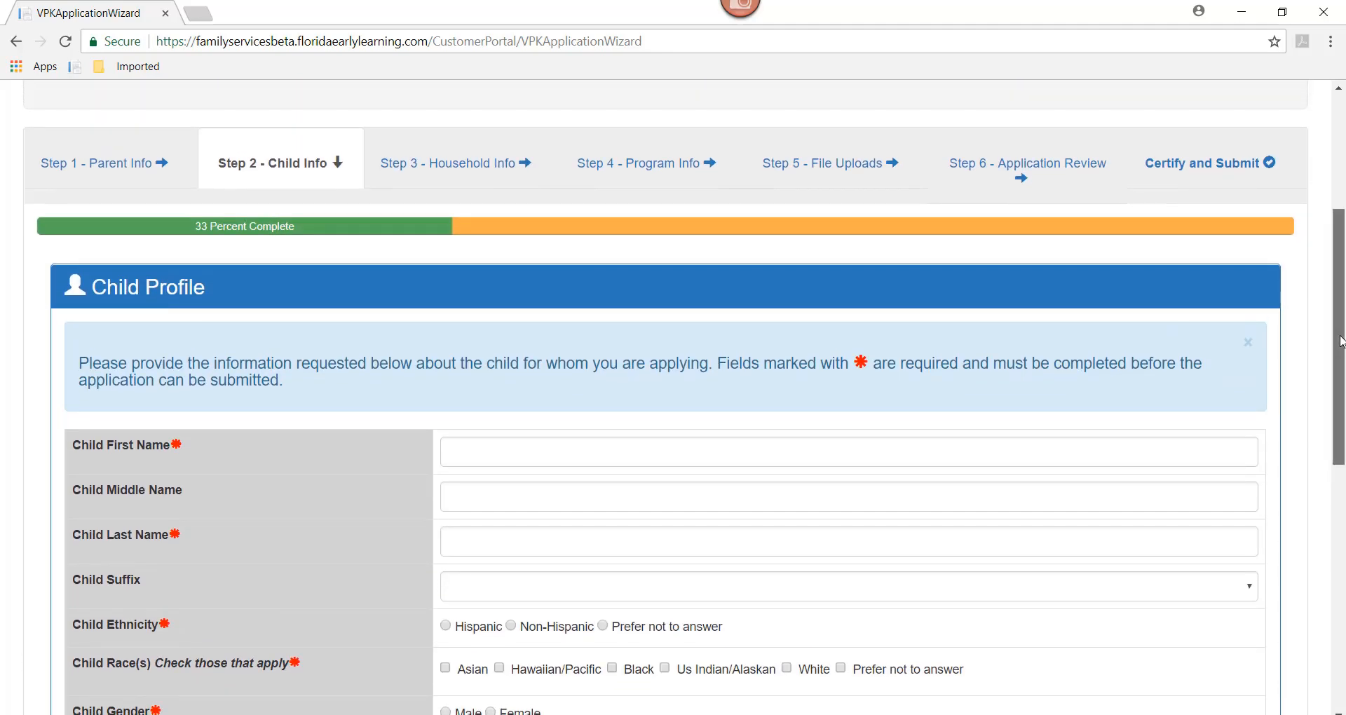
{"action": "left_click_drag", "start_coordinate": [1338, 351], "coordinate": [1342, 405]}
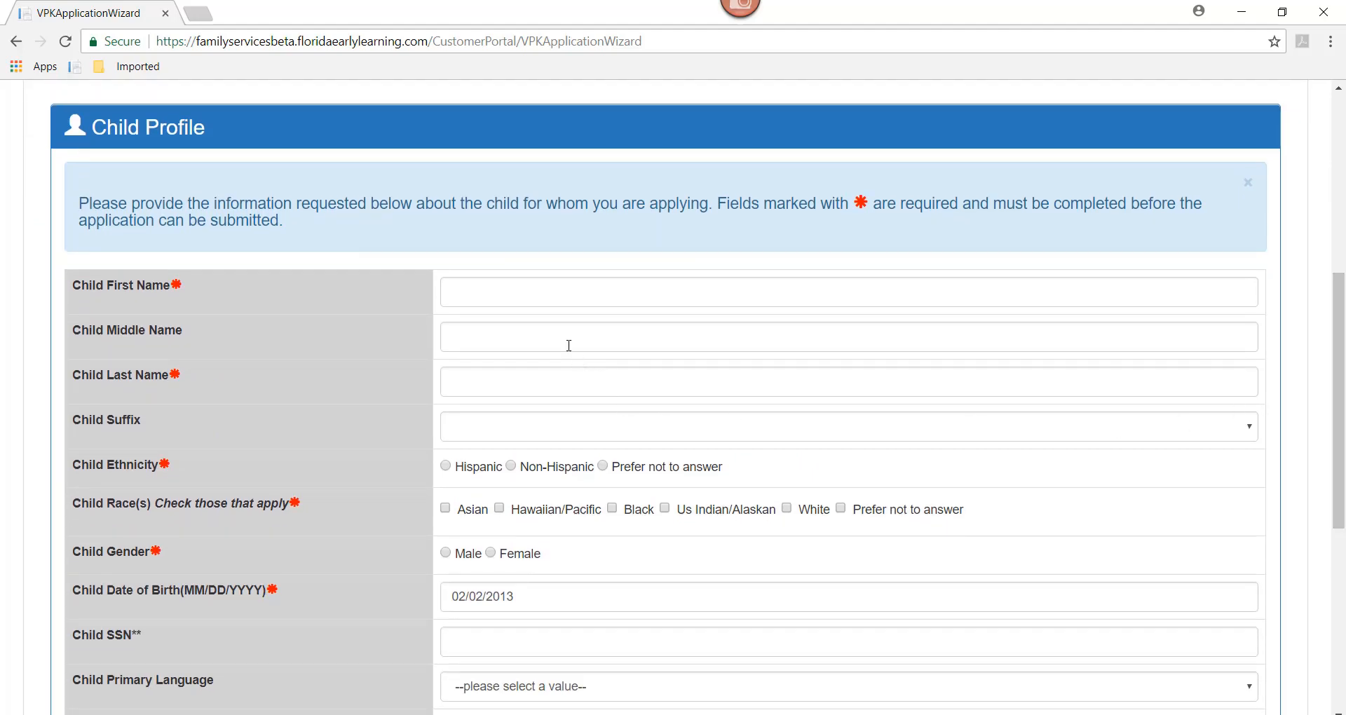
{"action": "left_click", "coordinate": [488, 291]}
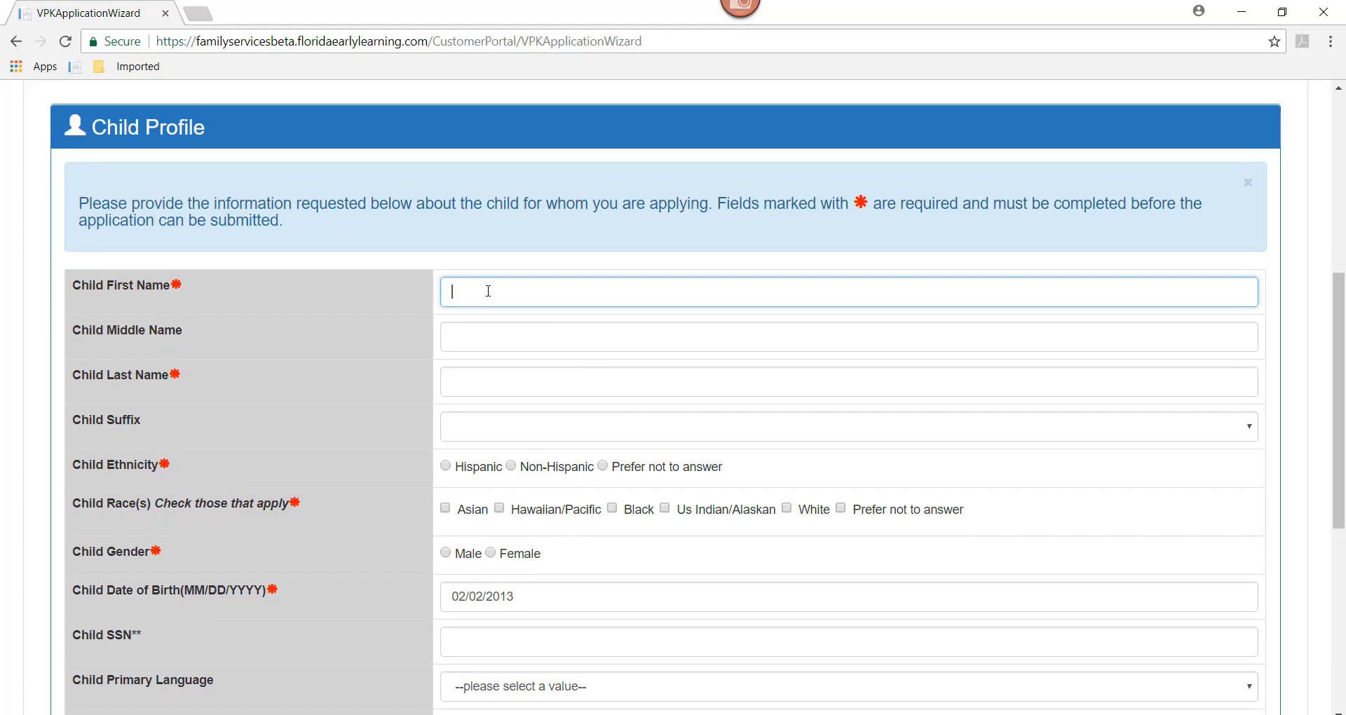
{"action": "key", "text": "Tab"}
{"action": "key", "text": "Tab"}
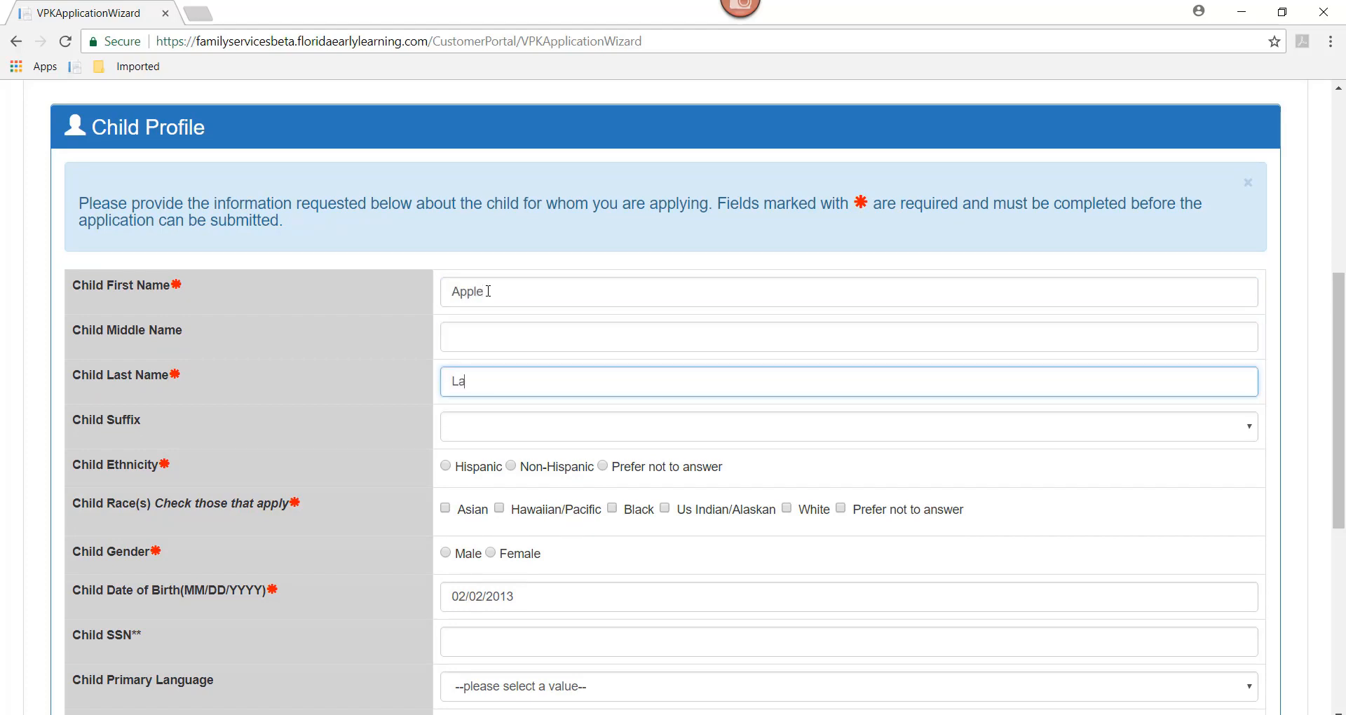
Step: Set the child's ethnicity and race to Prefer not to answer, gender Female, language English
{"action": "left_click", "coordinate": [602, 466]}
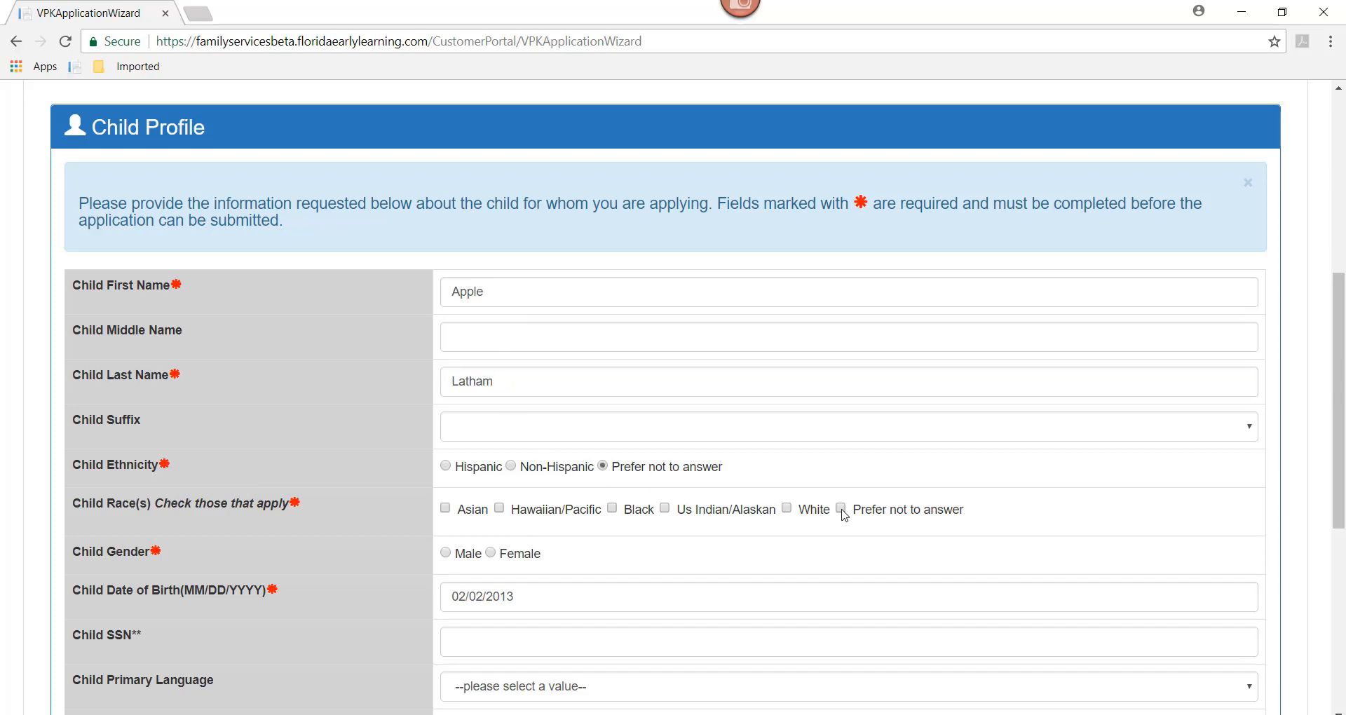
{"action": "left_click_drag", "start_coordinate": [1343, 459], "coordinate": [1342, 533]}
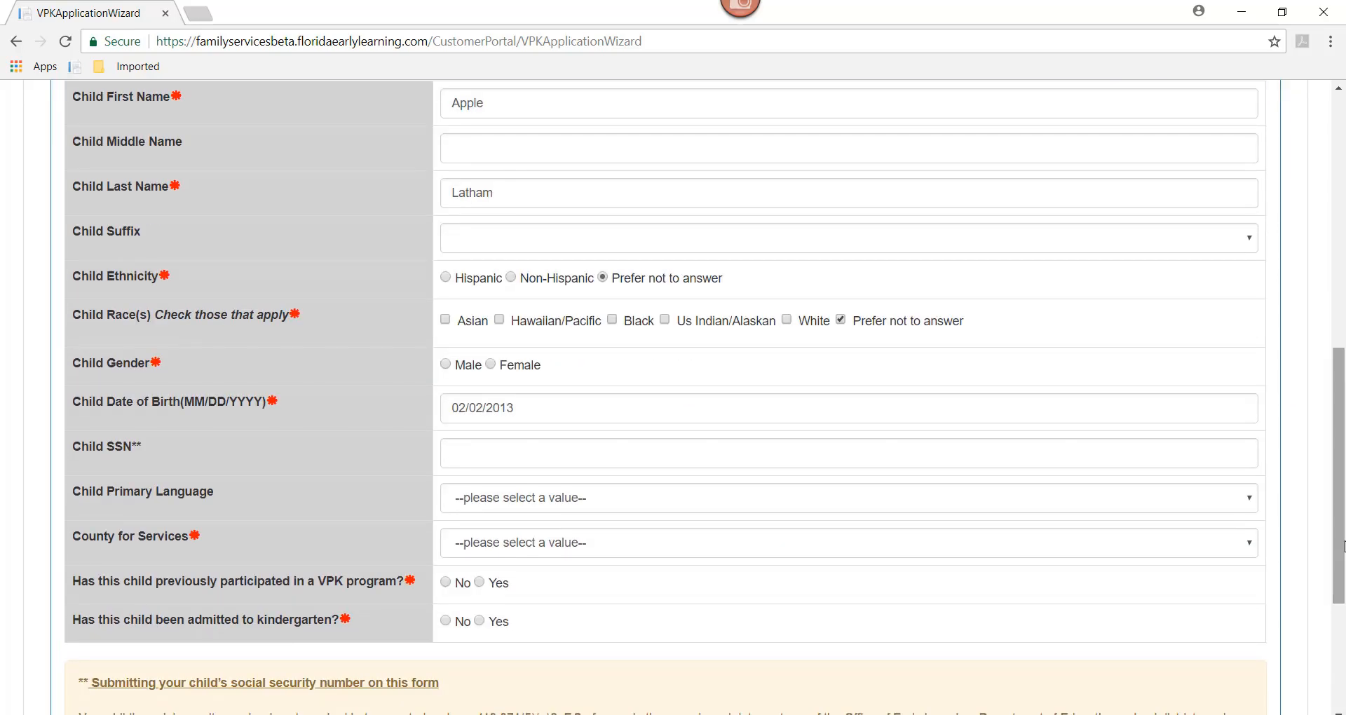
{"action": "left_click", "coordinate": [491, 366]}
{"action": "left_click_drag", "start_coordinate": [1341, 441], "coordinate": [1340, 497]}
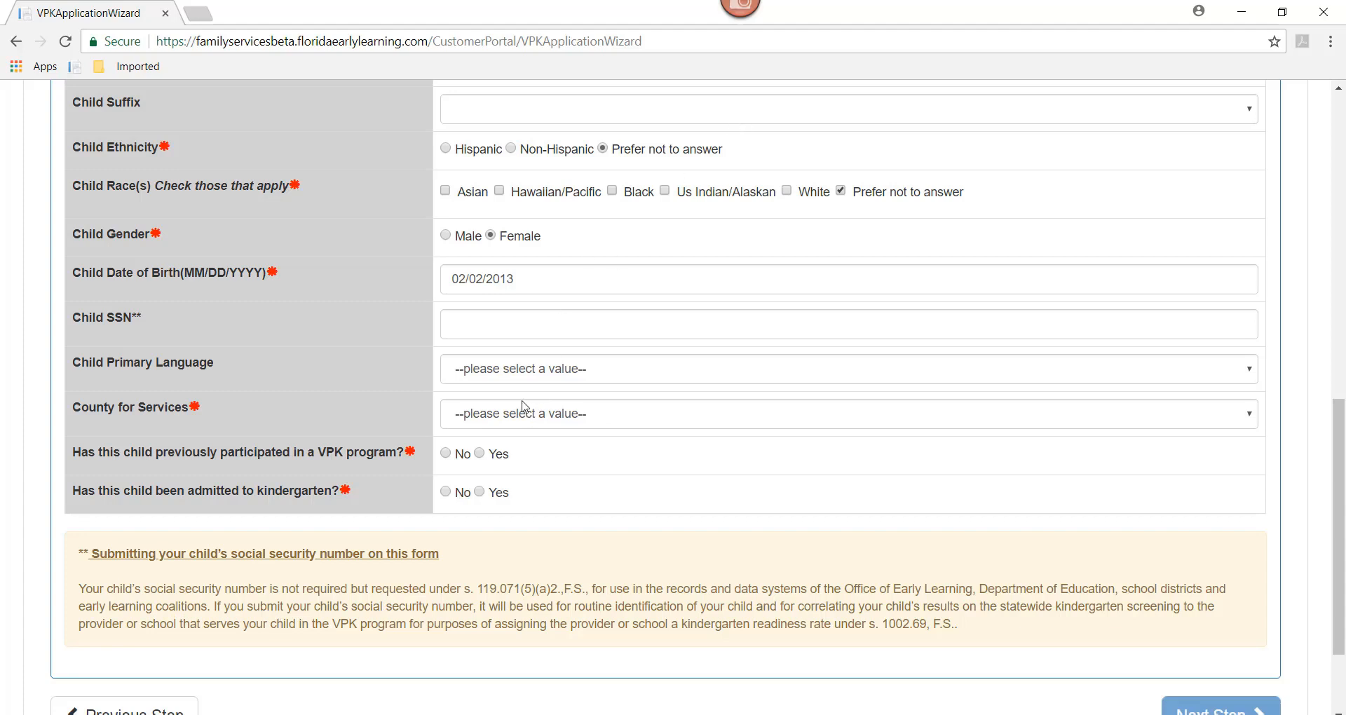
{"action": "left_click", "coordinate": [510, 377]}
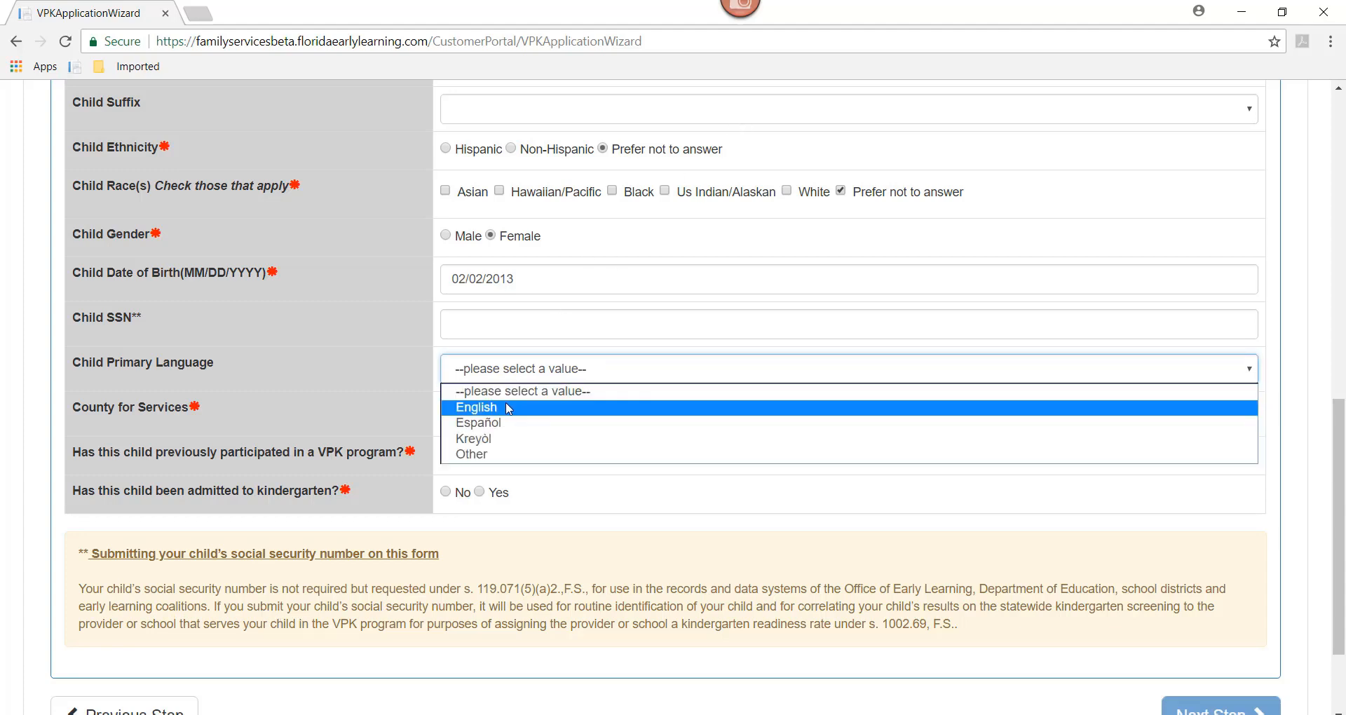
{"action": "left_click", "coordinate": [508, 407]}
Step: Choose Leon as the services county and answer No to prior VPK and kindergarten admission
{"action": "left_click", "coordinate": [504, 420]}
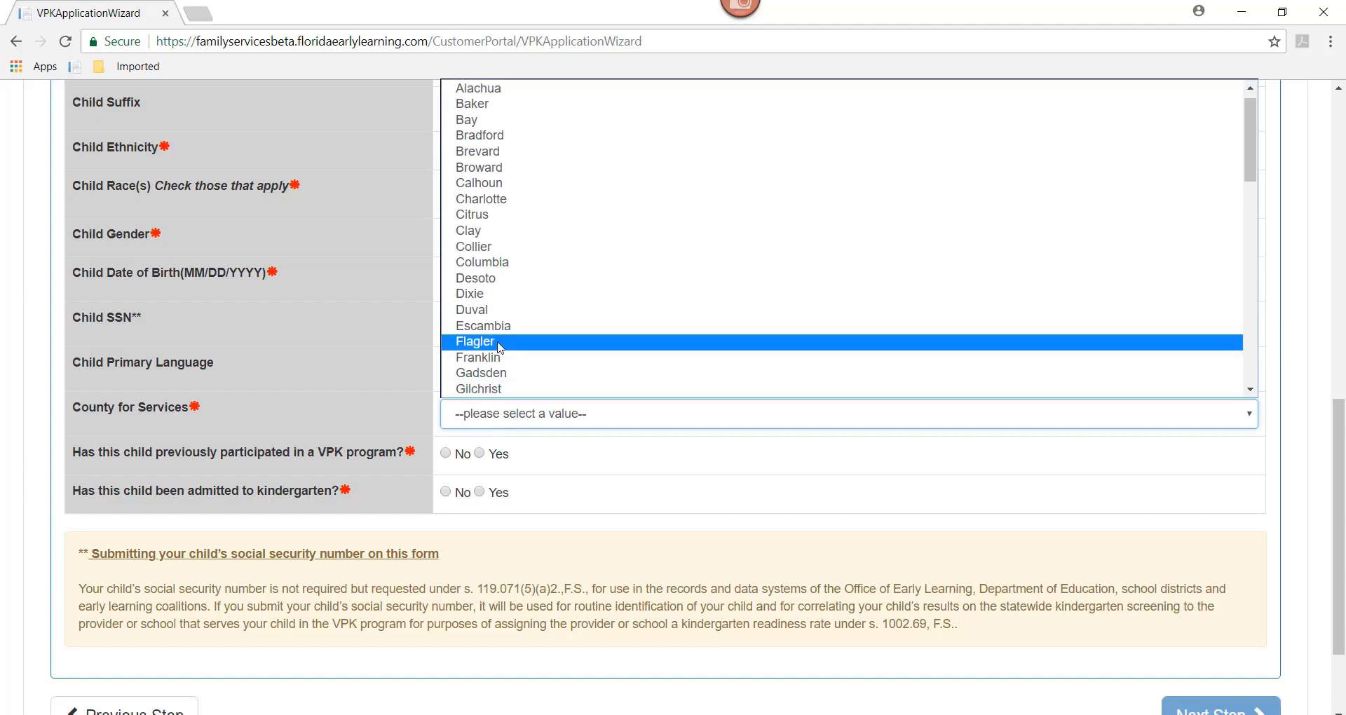
{"action": "left_click_drag", "start_coordinate": [1255, 153], "coordinate": [1246, 187]}
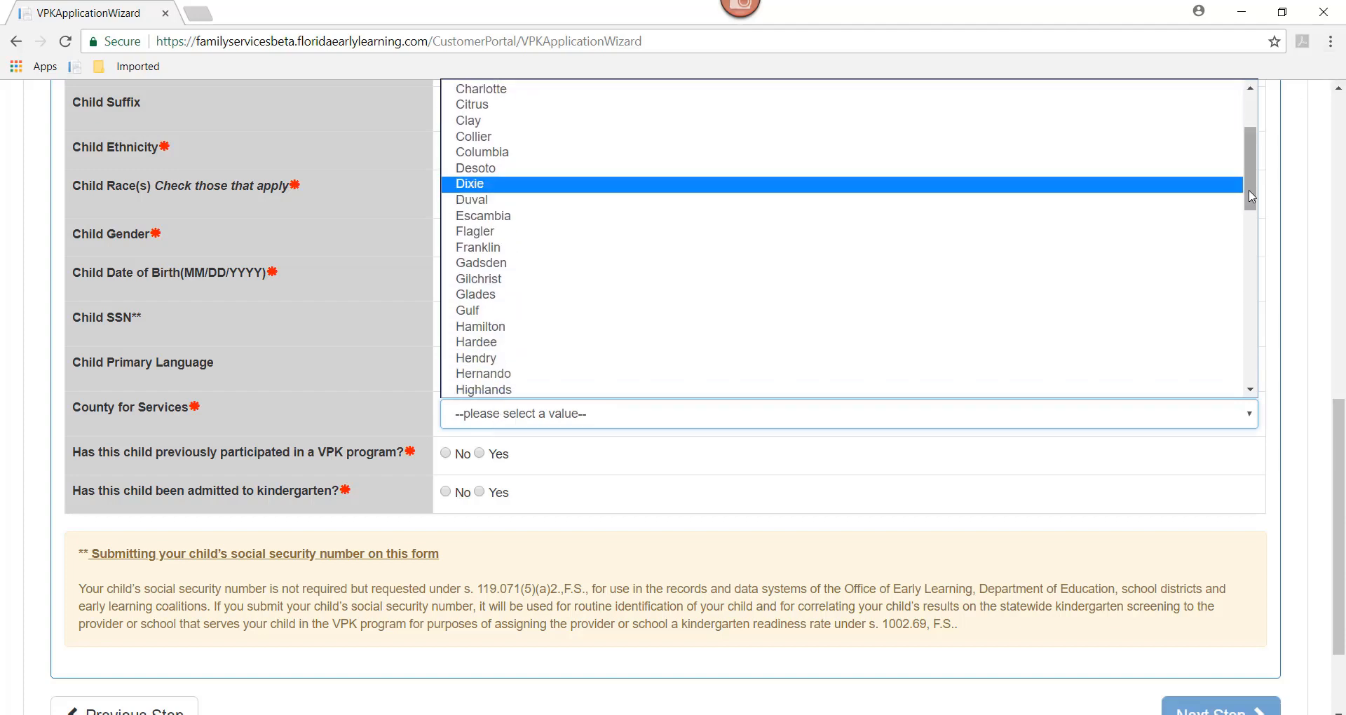
{"action": "scroll", "coordinate": [1247, 193], "scroll_direction": "down", "scroll_amount": 2}
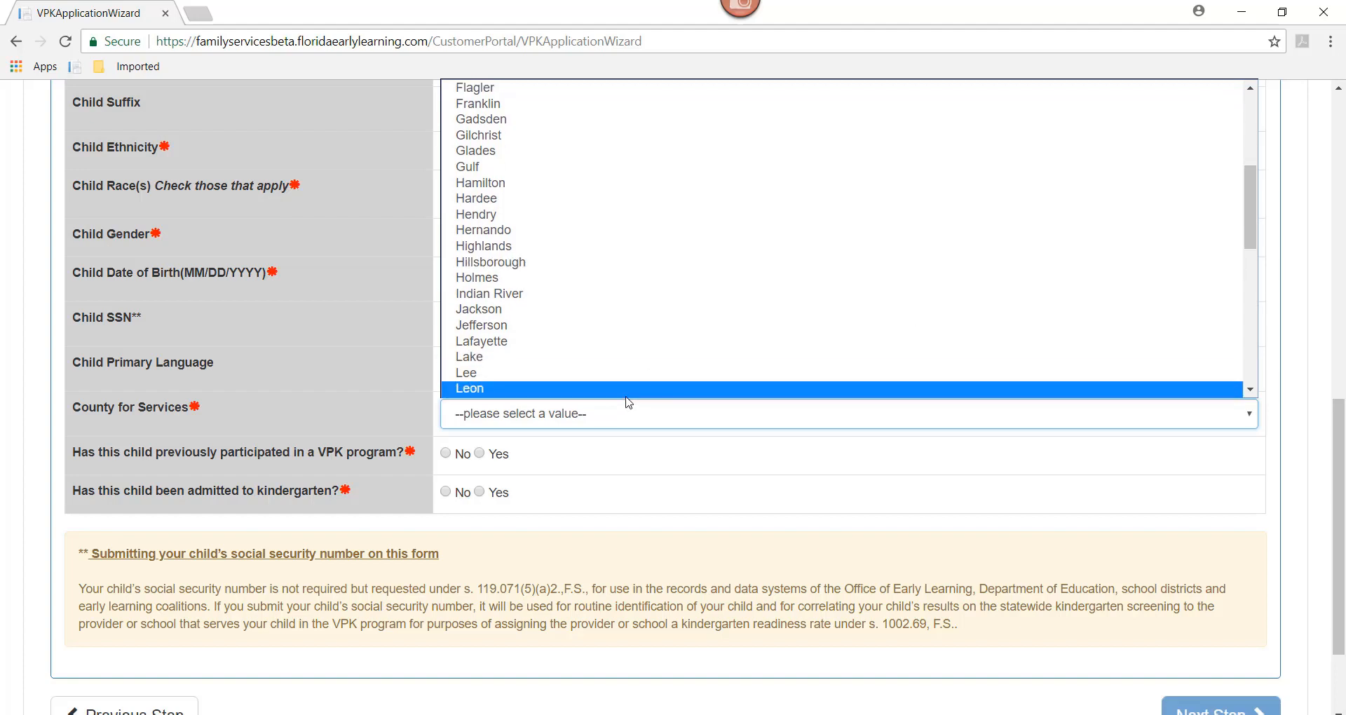
{"action": "left_click", "coordinate": [626, 393]}
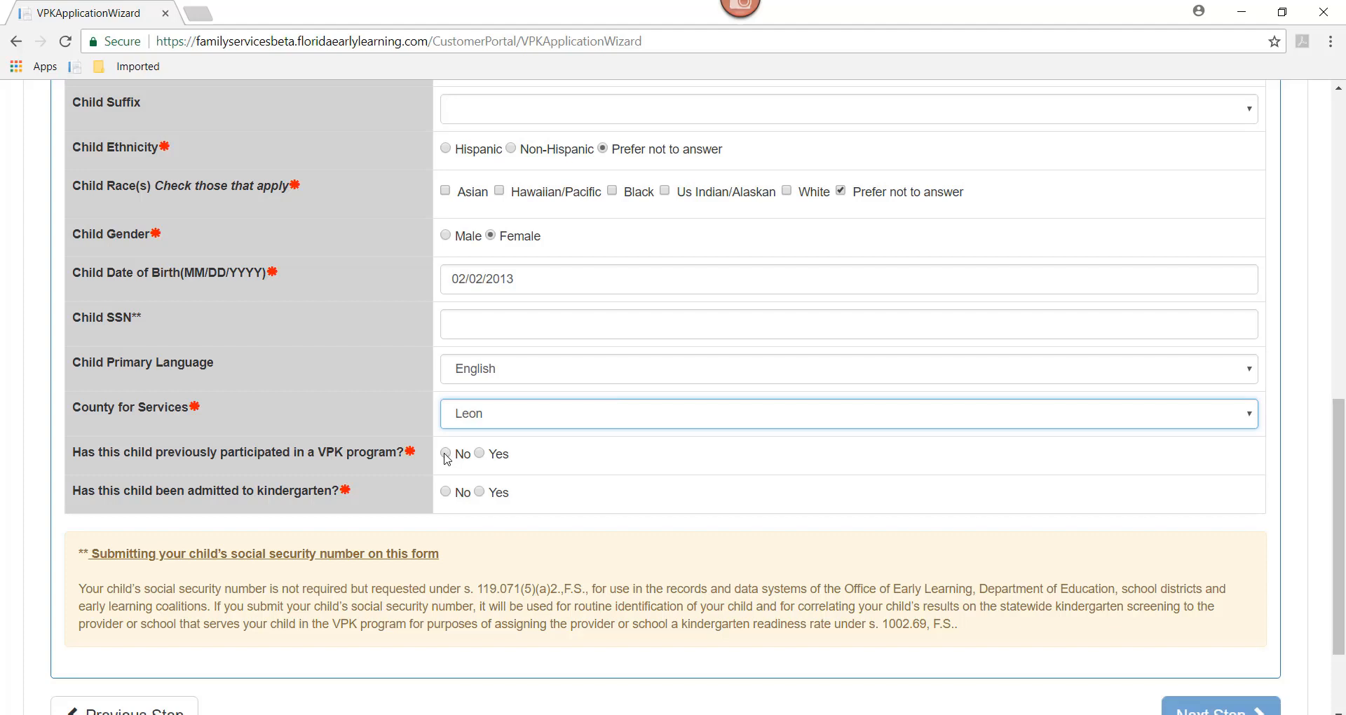
{"action": "left_click", "coordinate": [446, 454]}
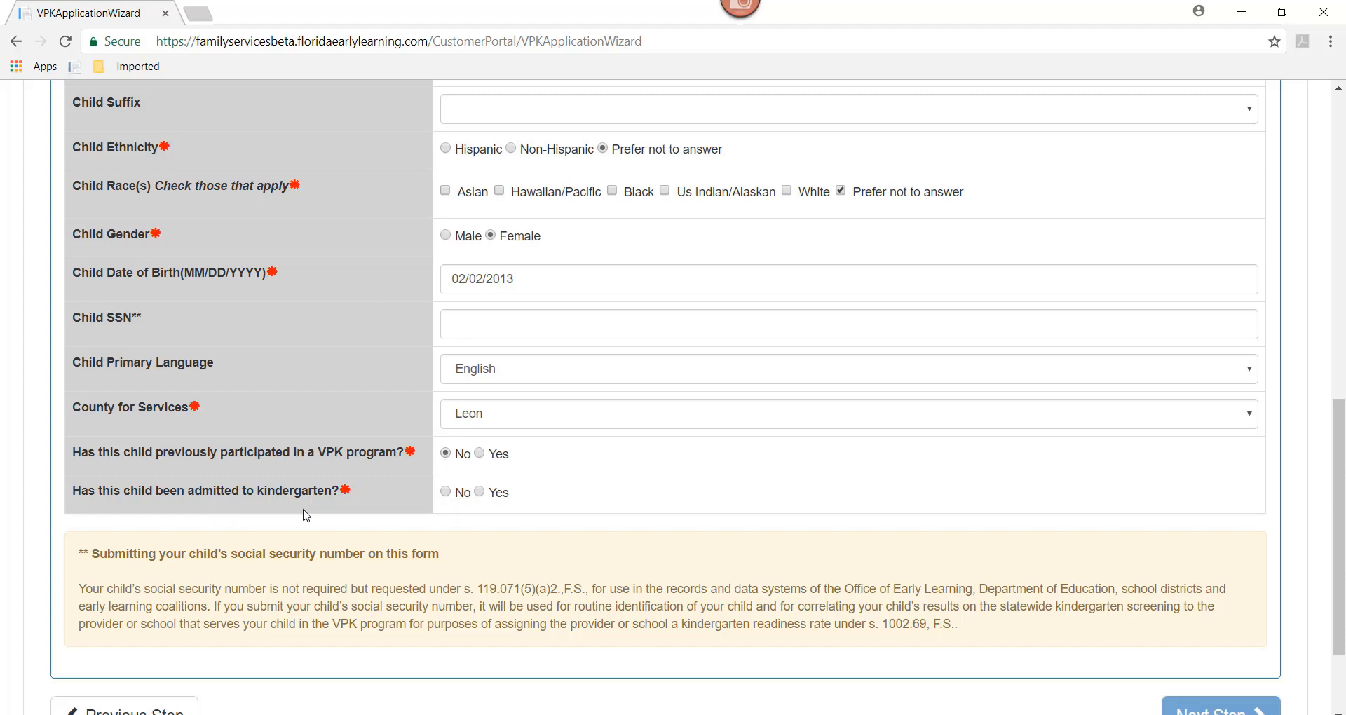
{"action": "left_click", "coordinate": [451, 493]}
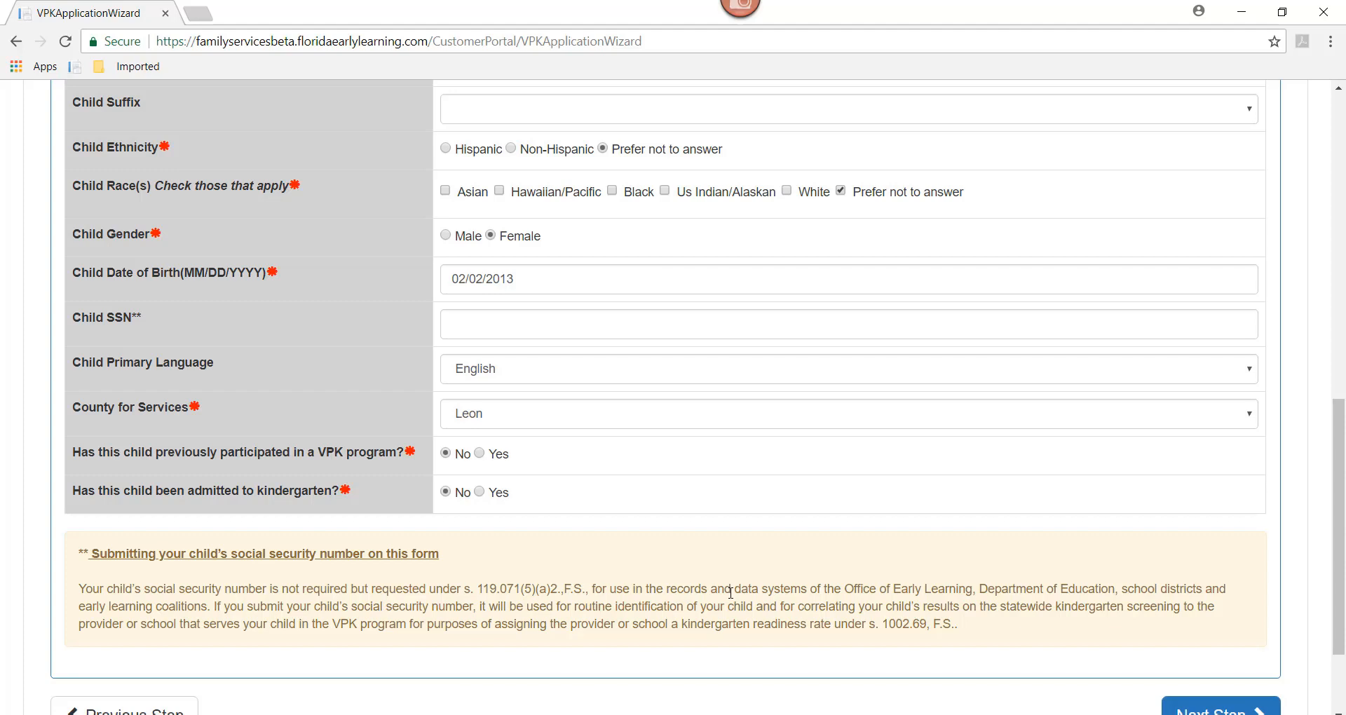
{"action": "left_click_drag", "start_coordinate": [1339, 517], "coordinate": [1341, 569]}
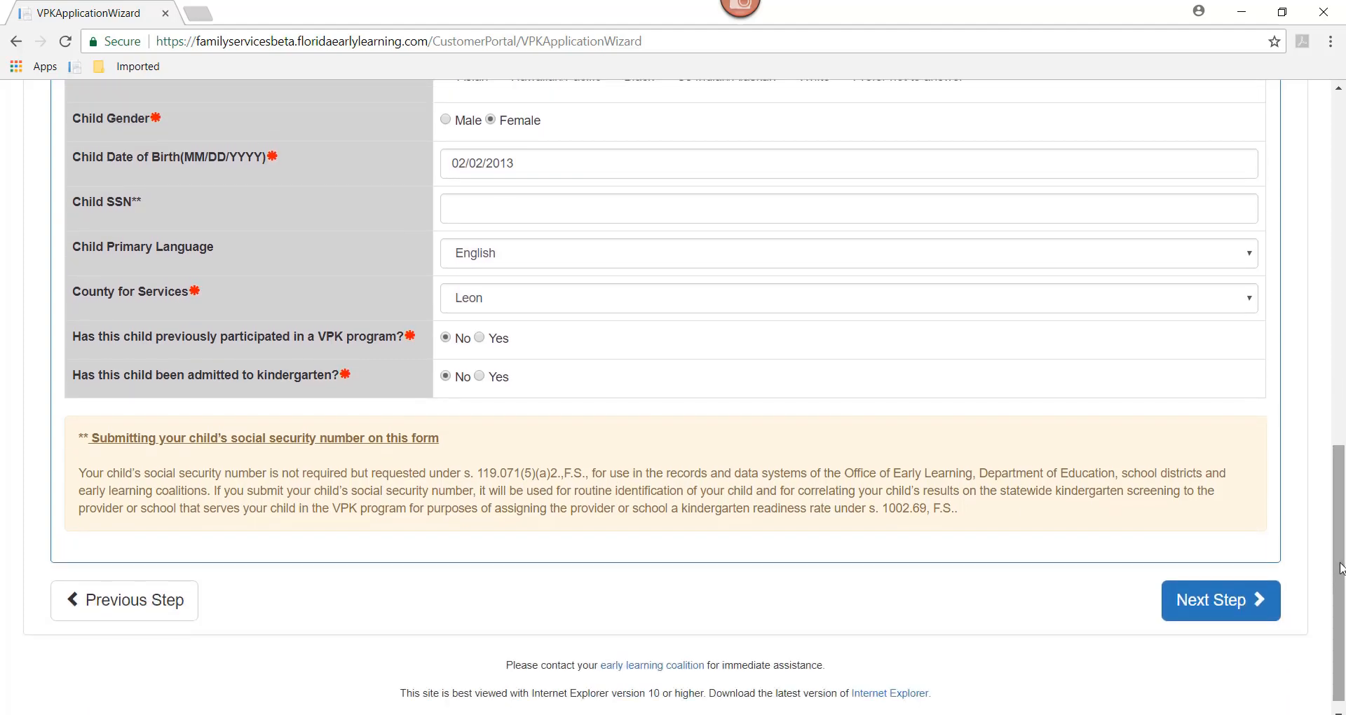
Step: Submit the child profile, accept the VPK eligibility result, and proceed to Household Info
{"action": "left_click", "coordinate": [1201, 610]}
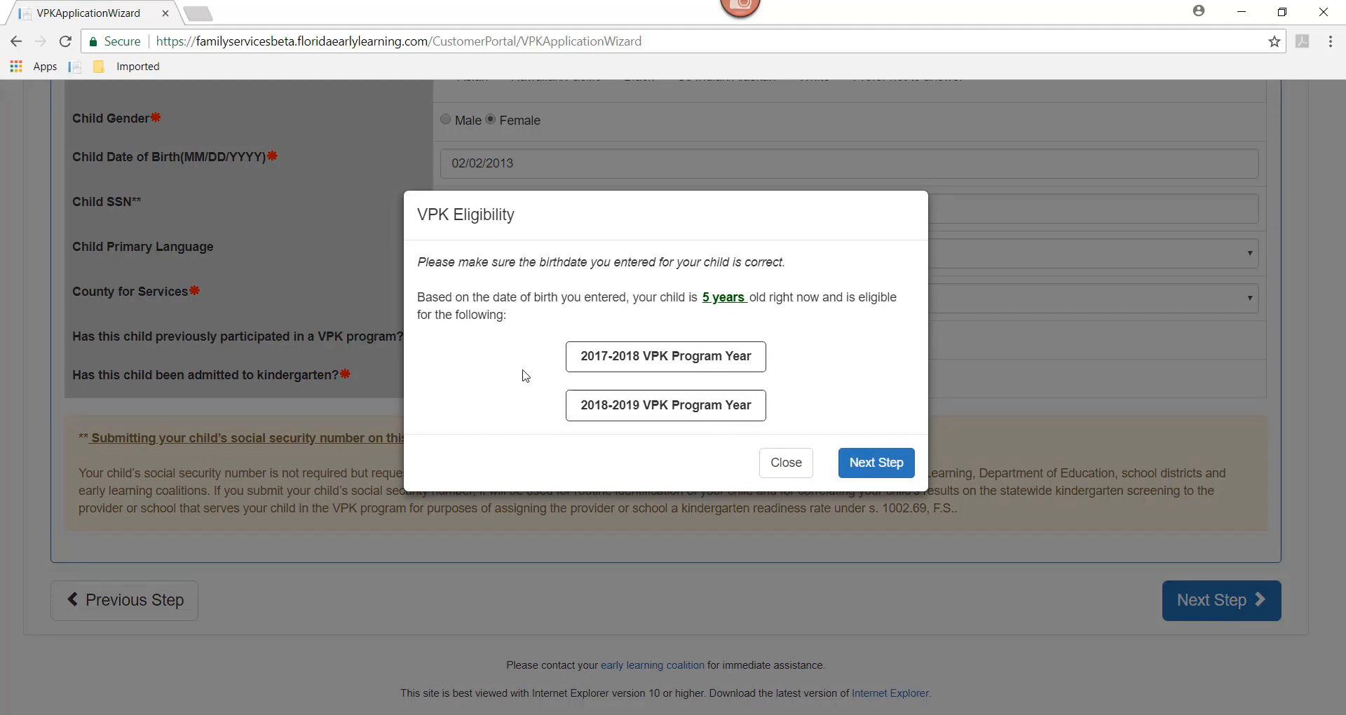
{"action": "left_click", "coordinate": [877, 463]}
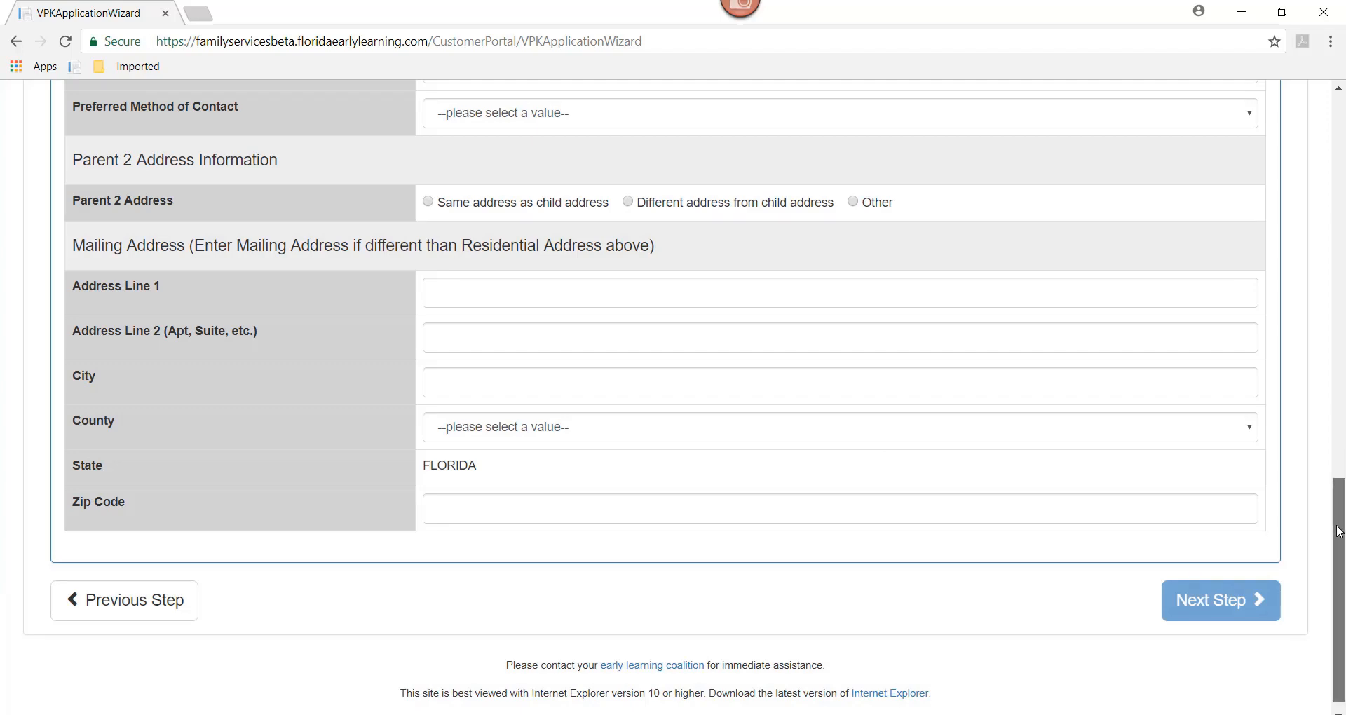
{"action": "scroll", "coordinate": [1342, 519], "scroll_direction": "up", "scroll_amount": 4}
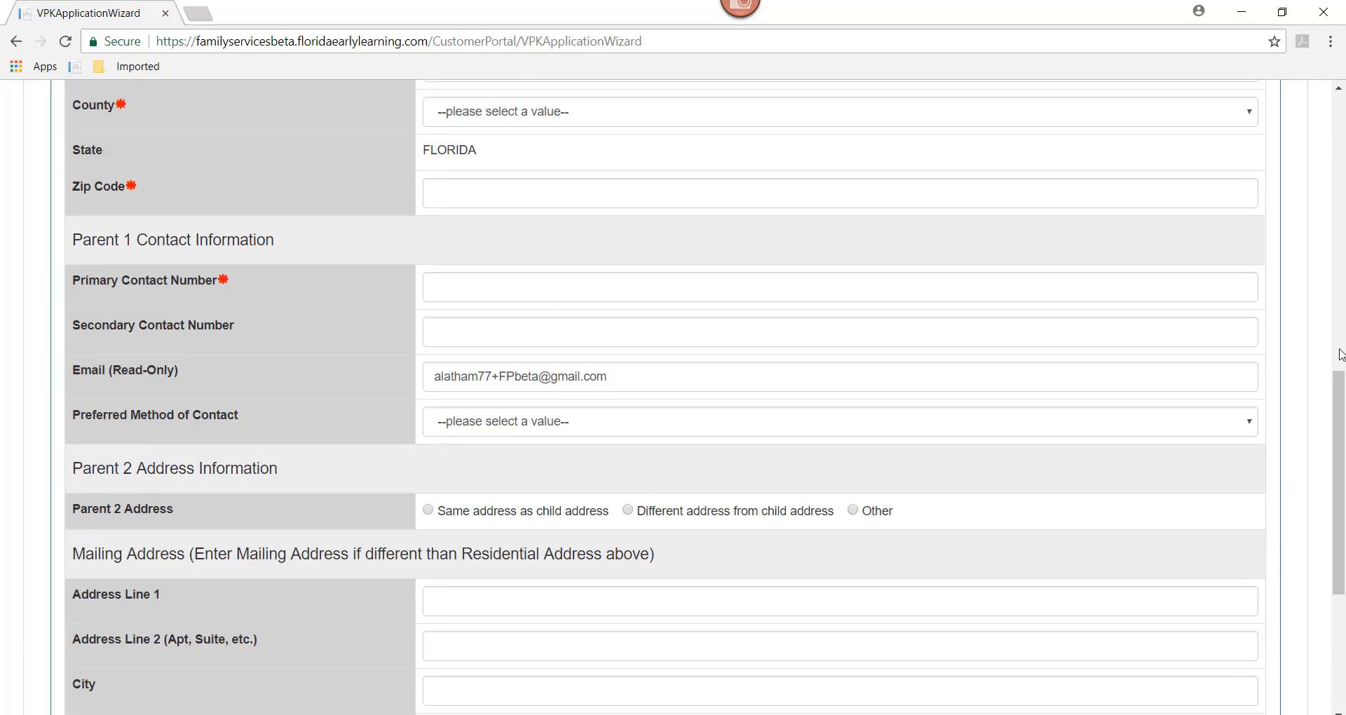
{"action": "left_click", "coordinate": [1338, 171]}
{"action": "left_click", "coordinate": [1339, 171]}
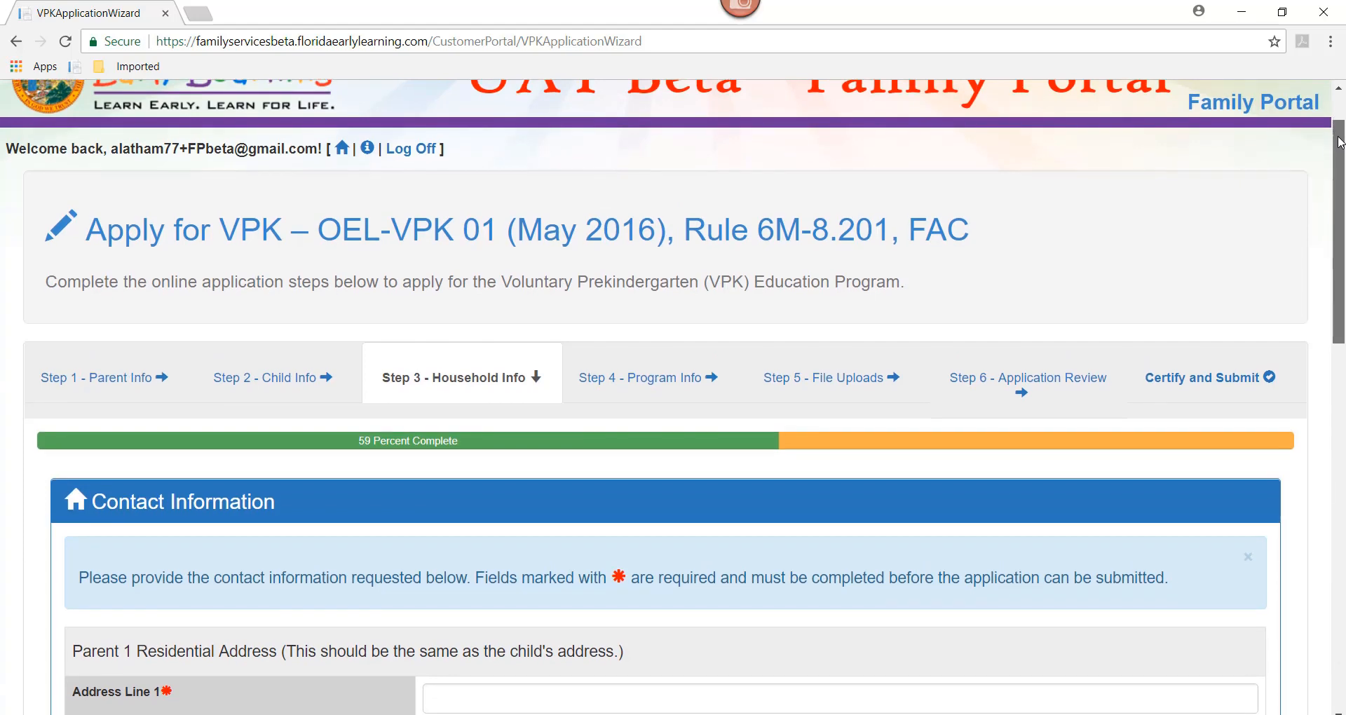
{"action": "left_click_drag", "start_coordinate": [1339, 149], "coordinate": [1338, 258]}
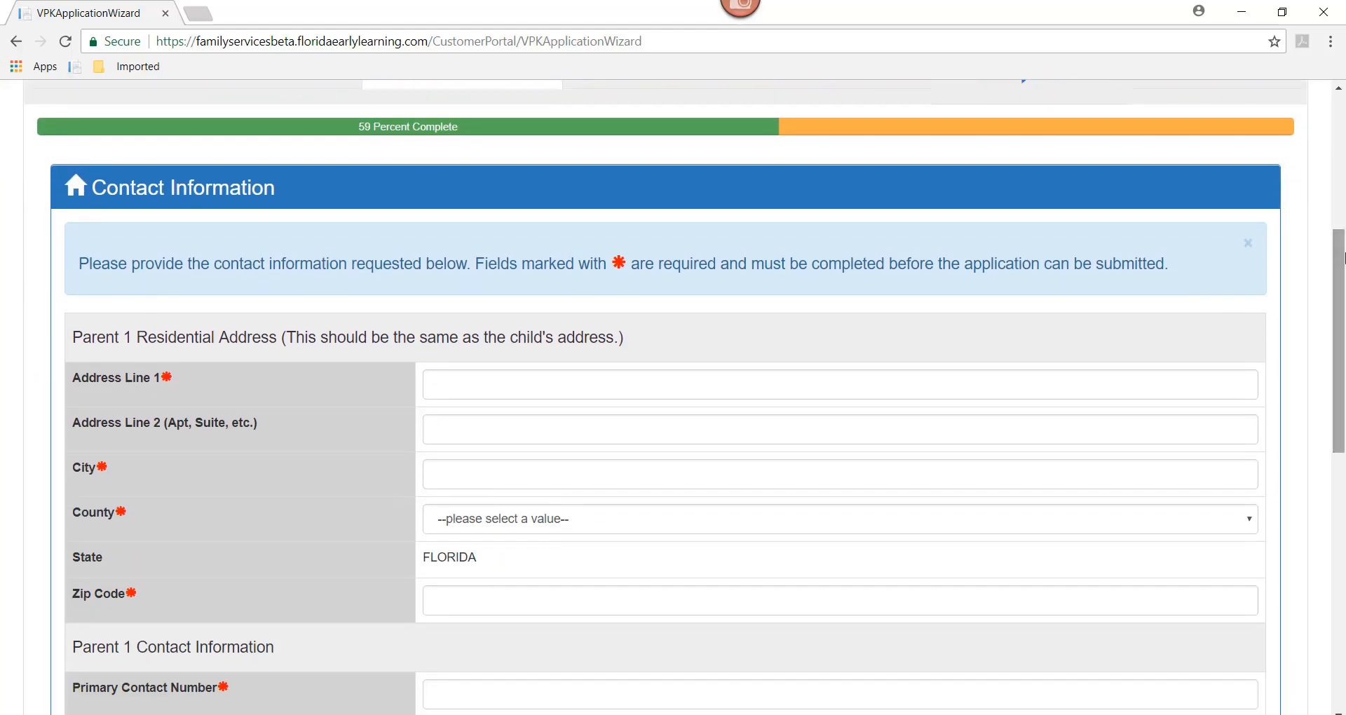
Step: Enter Parent 1's residential street address, city, Leon county and zip code
{"action": "left_click", "coordinate": [444, 387]}
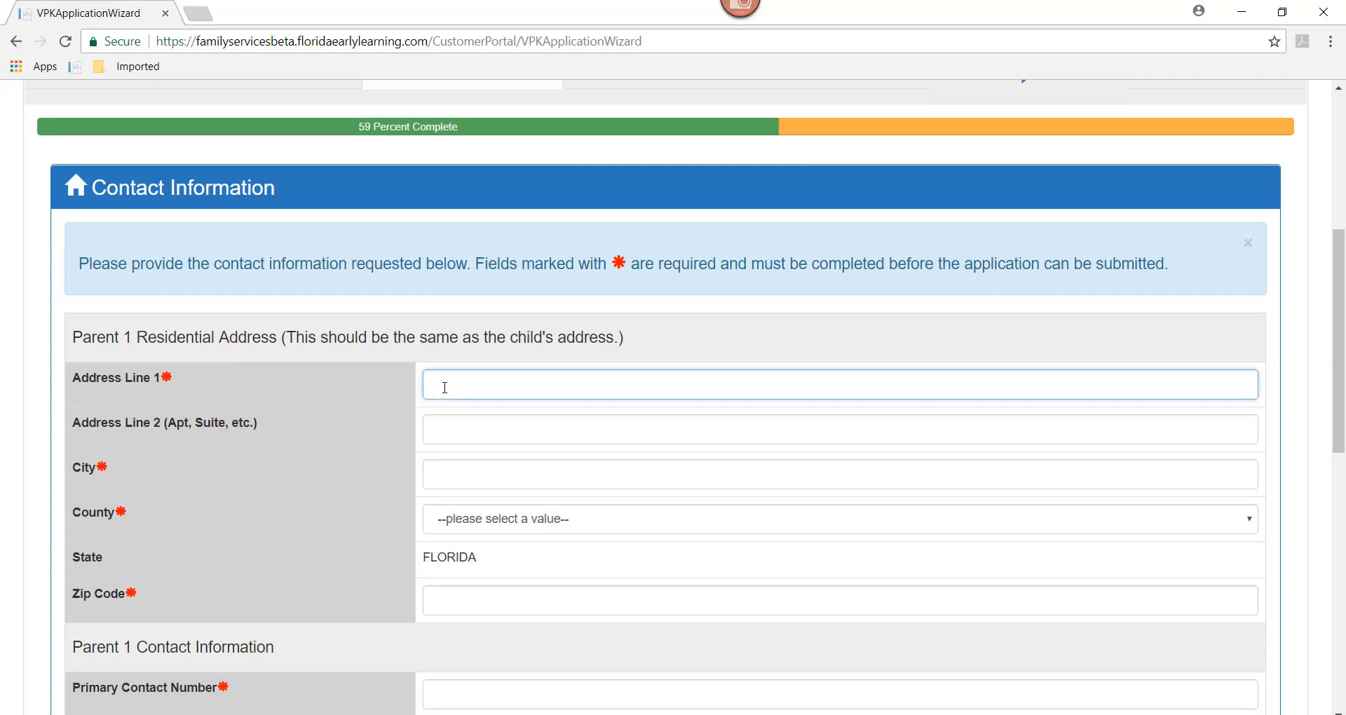
{"action": "key", "text": "Tab"}
{"action": "key", "text": "Tab"}
{"action": "type", "text": "Tallahas"}
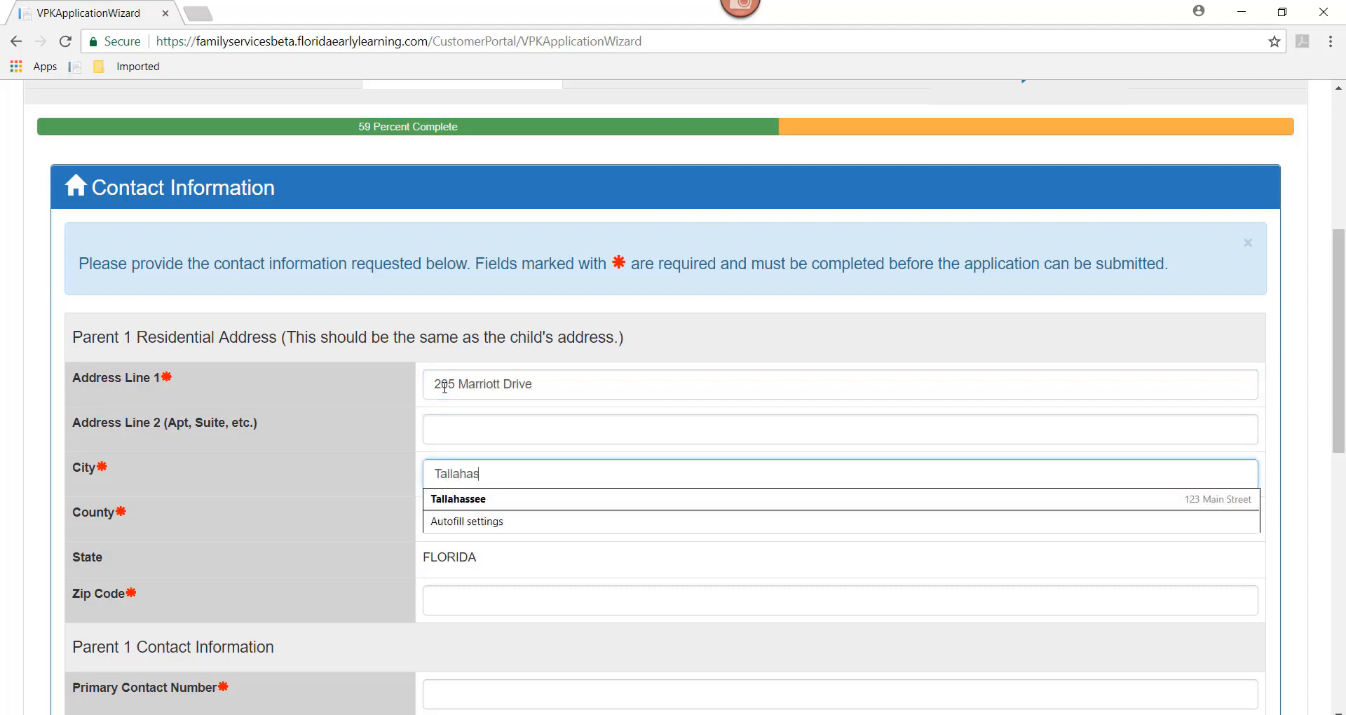
{"action": "type", "text": "see"}
{"action": "key", "text": "Tab"}
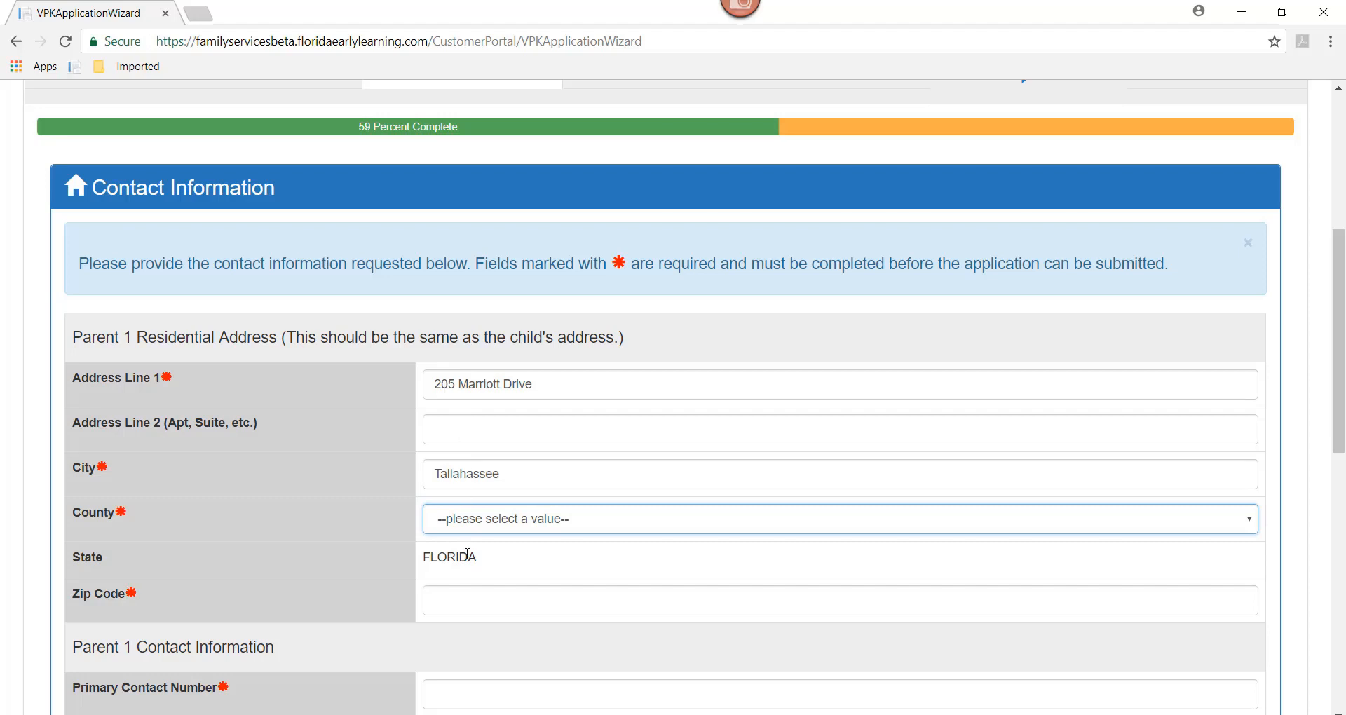
{"action": "left_click", "coordinate": [465, 527]}
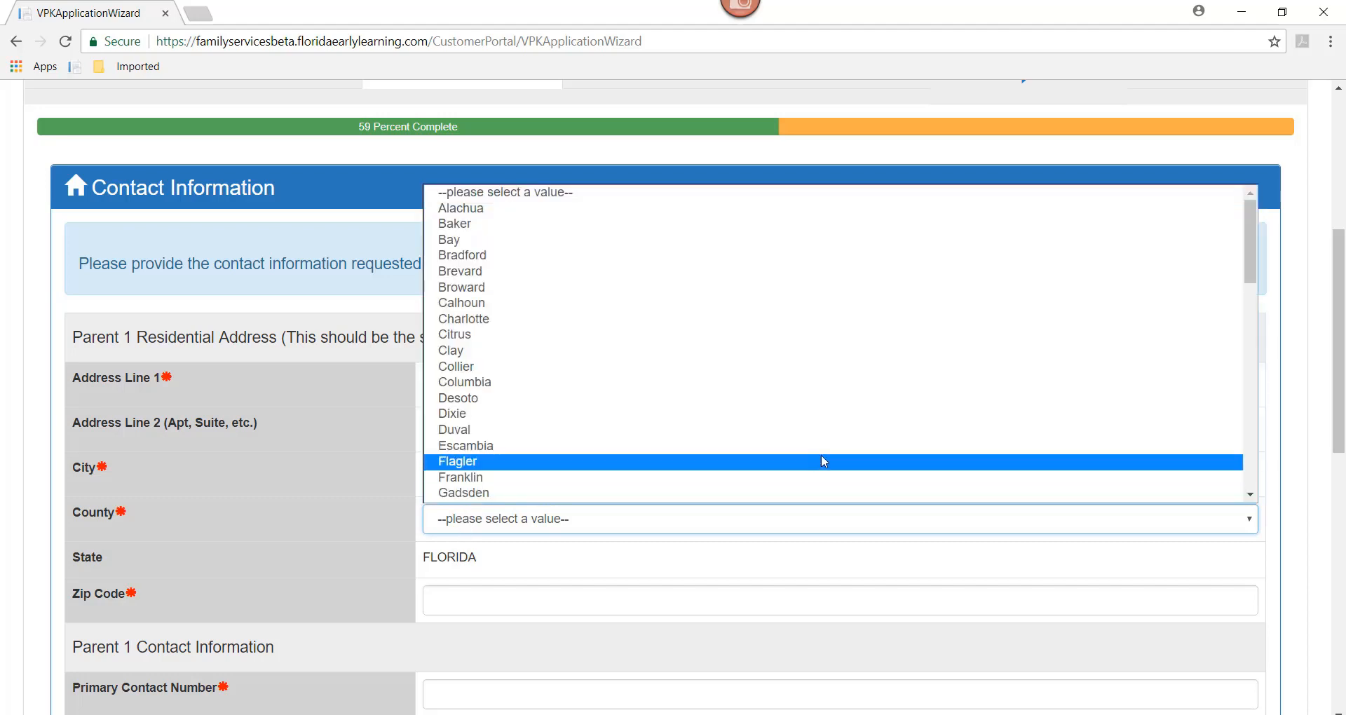
{"action": "scroll", "coordinate": [1252, 264], "scroll_direction": "down", "scroll_amount": 1}
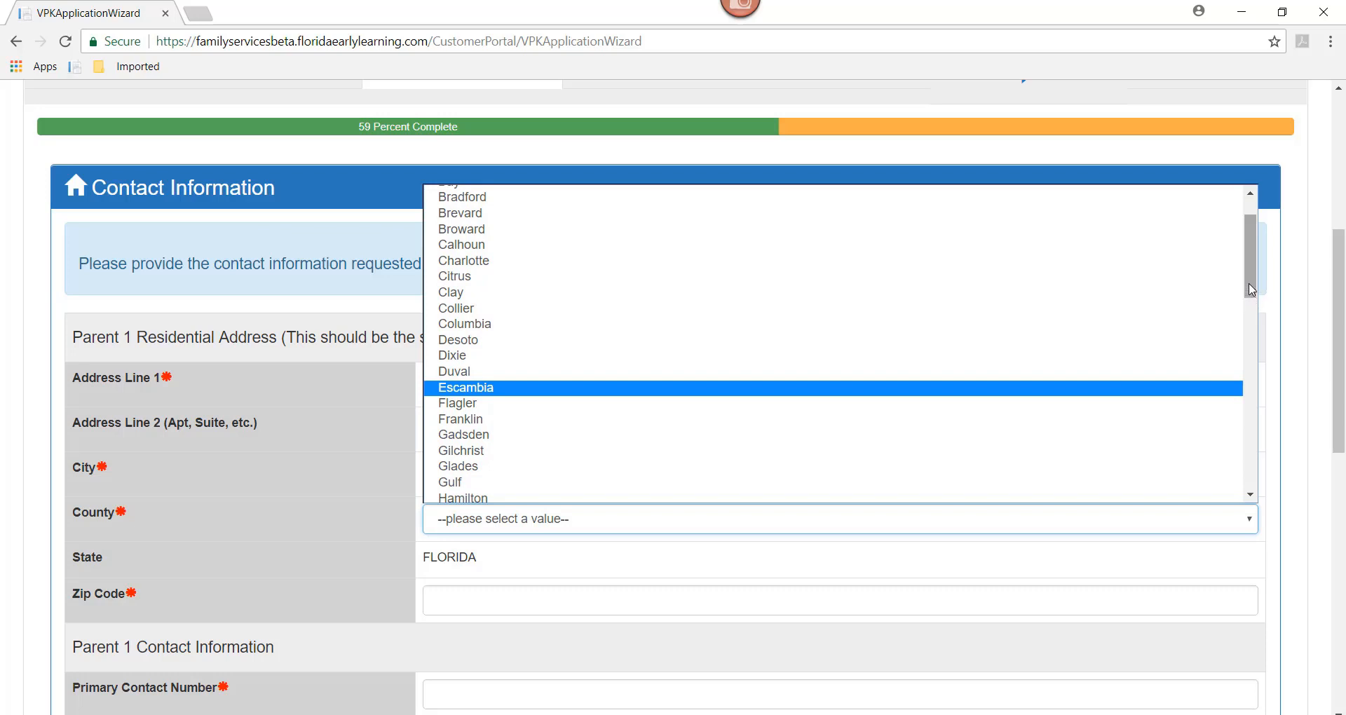
{"action": "left_click_drag", "start_coordinate": [1251, 293], "coordinate": [1252, 378]}
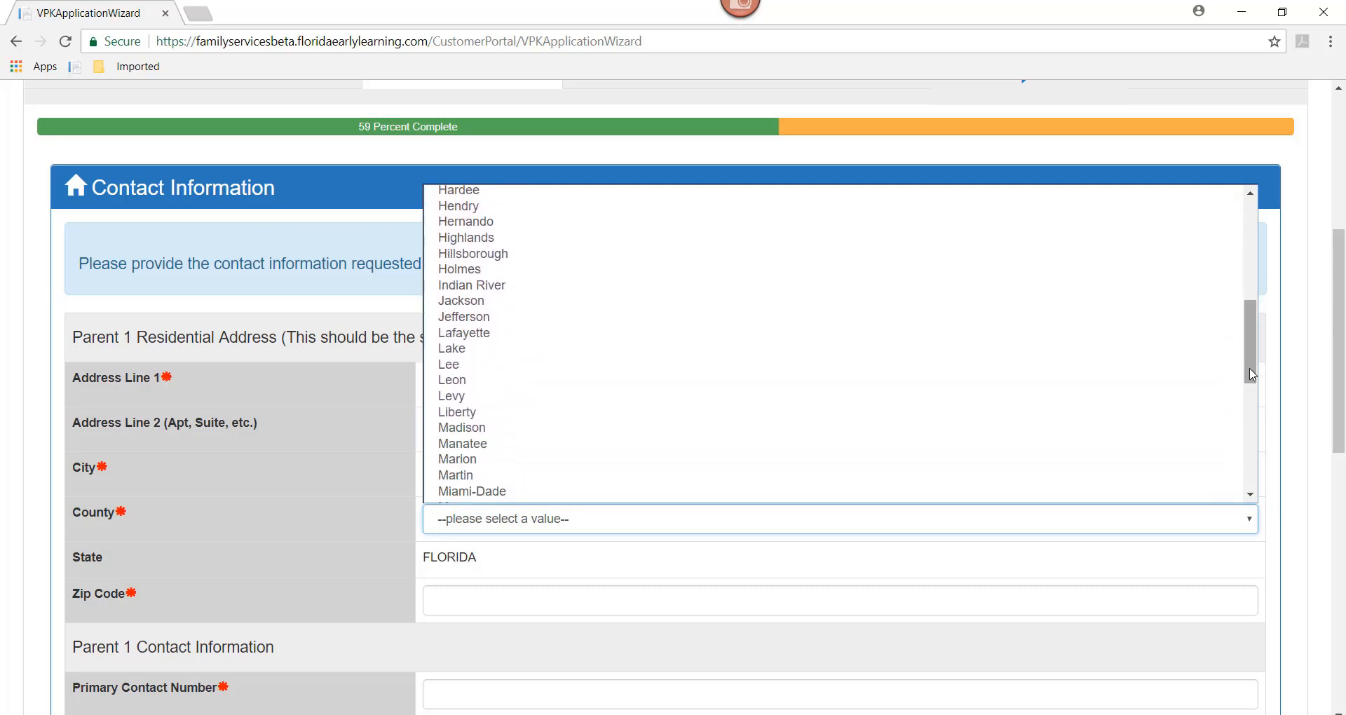
{"action": "left_click", "coordinate": [486, 383]}
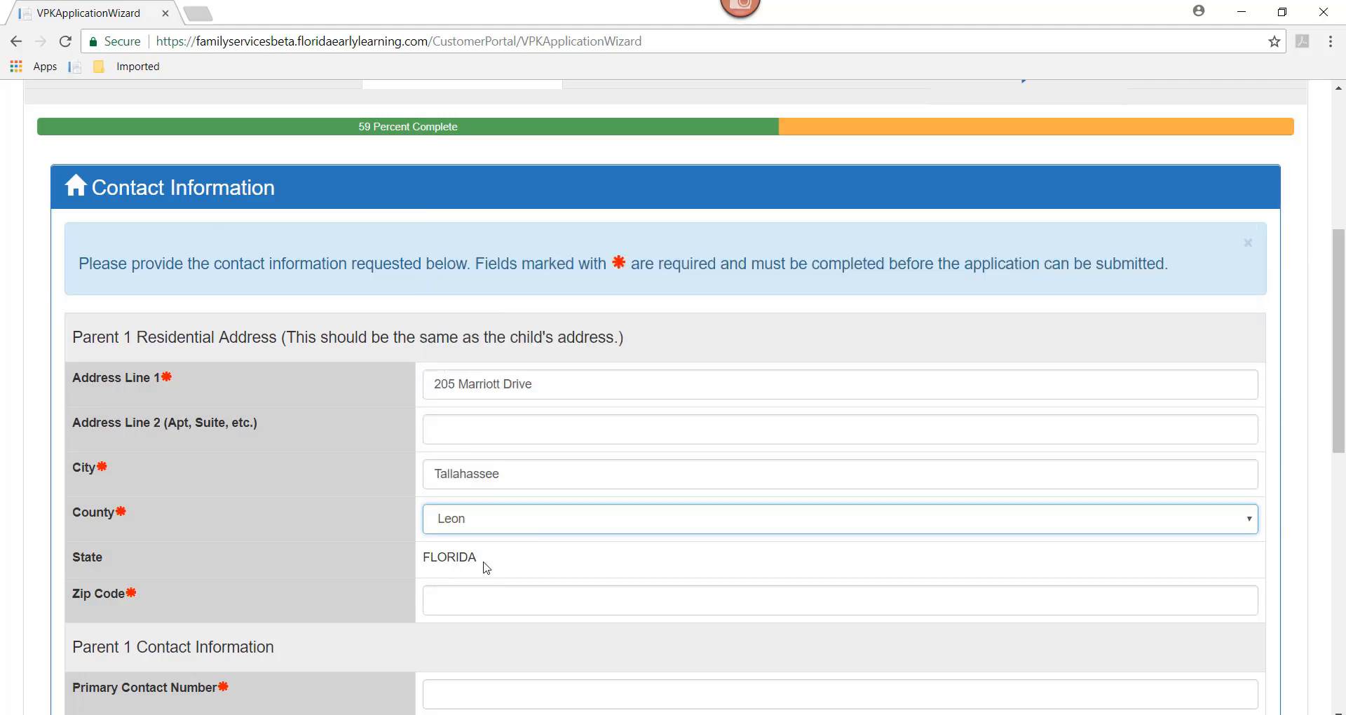
{"action": "left_click", "coordinate": [463, 604]}
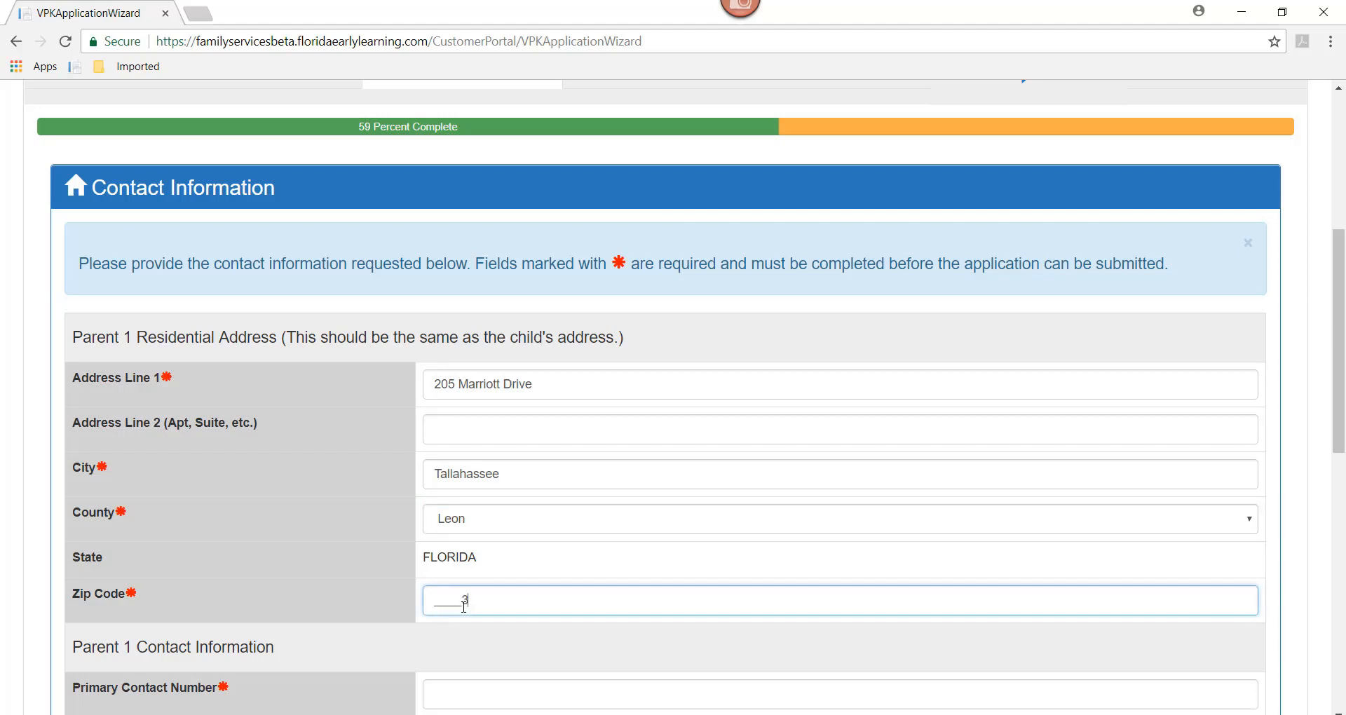
{"action": "type", "text": "32309"}
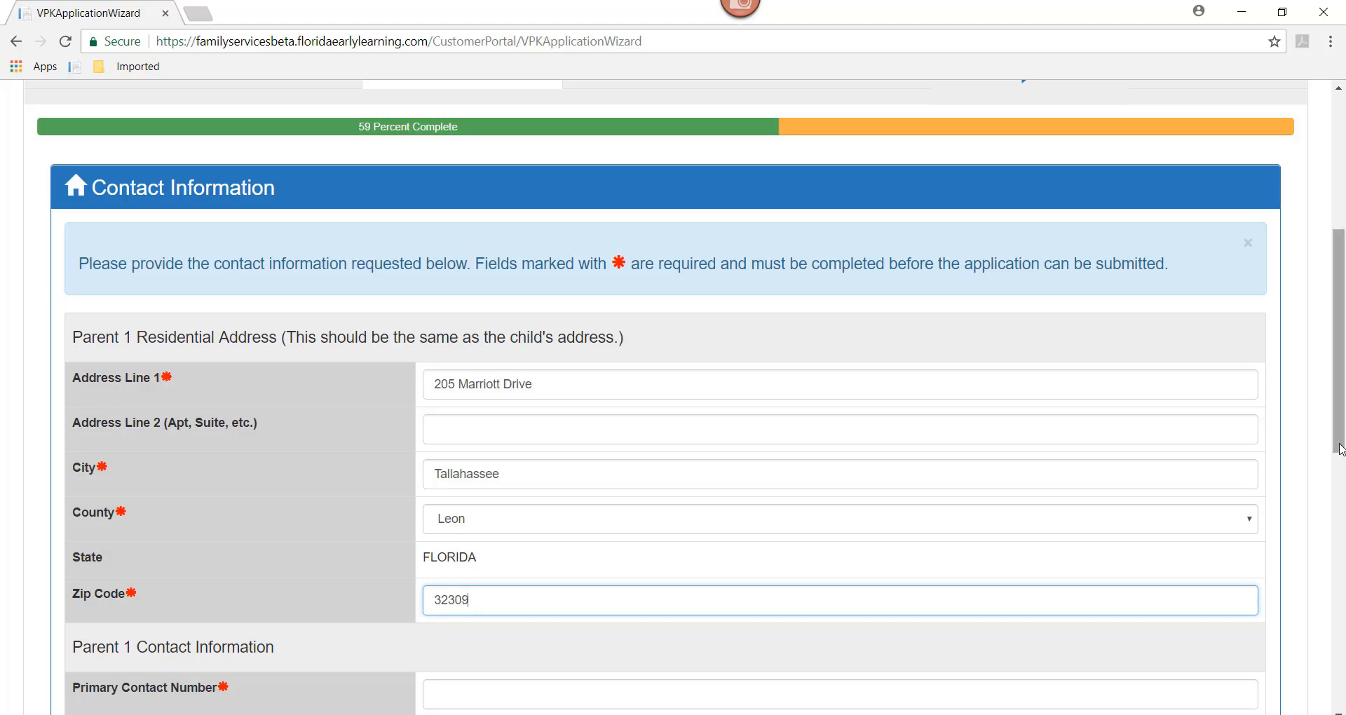
{"action": "left_click_drag", "start_coordinate": [1339, 447], "coordinate": [1343, 557]}
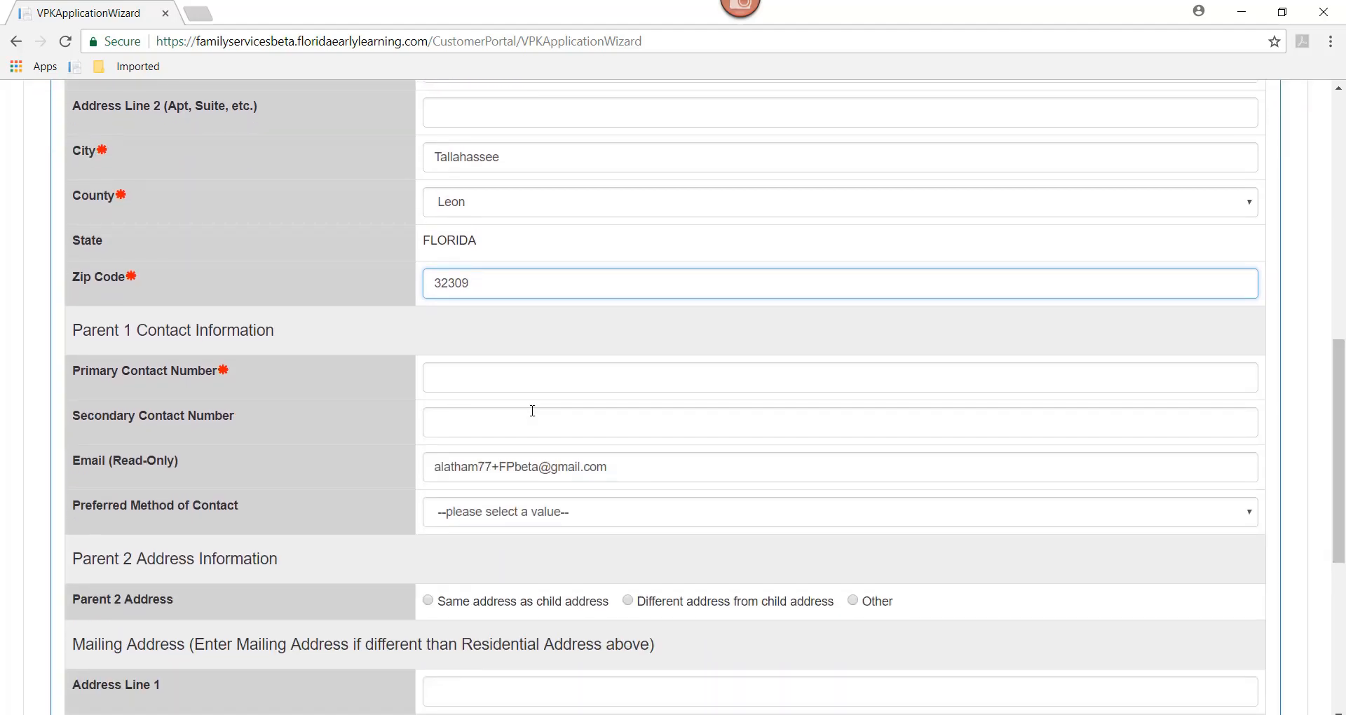
Step: Enter Parent 1's primary contact phone number and set Primary Contact Number as preferred contact method
{"action": "left_click", "coordinate": [447, 385]}
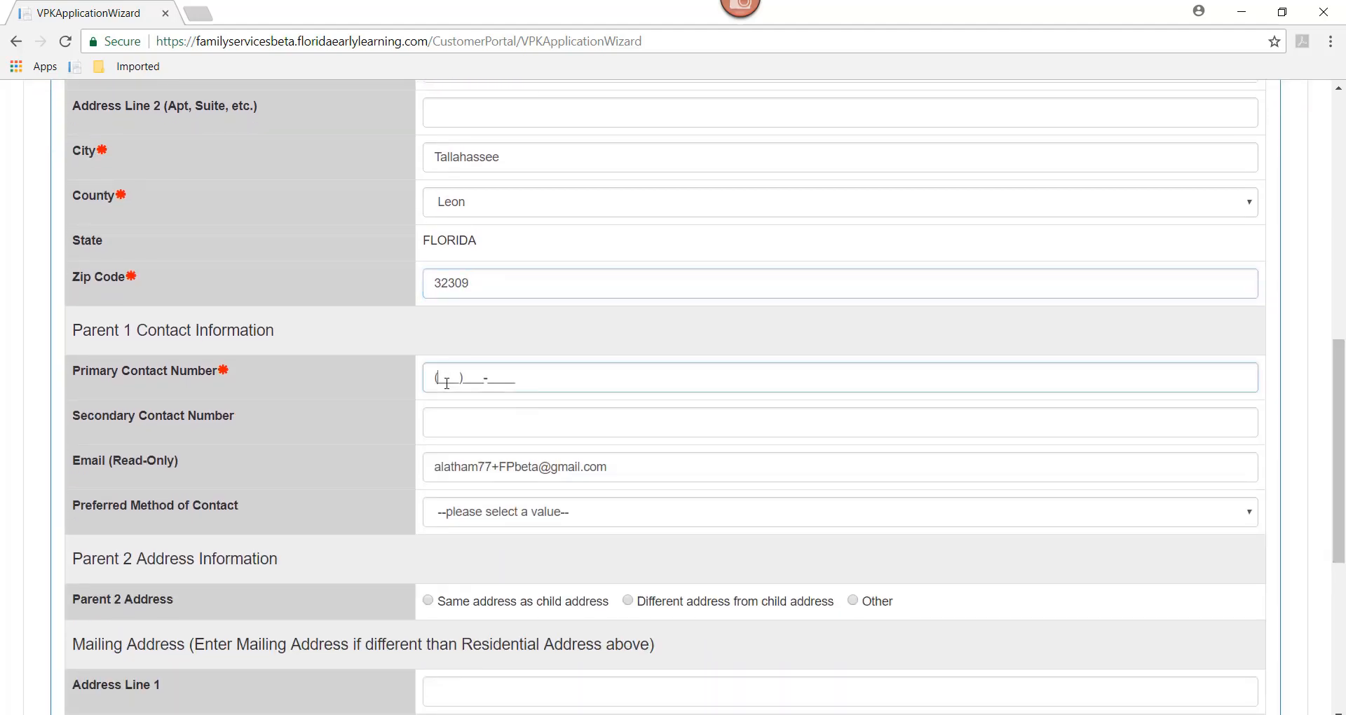
{"action": "type", "text": "555)555-555"}
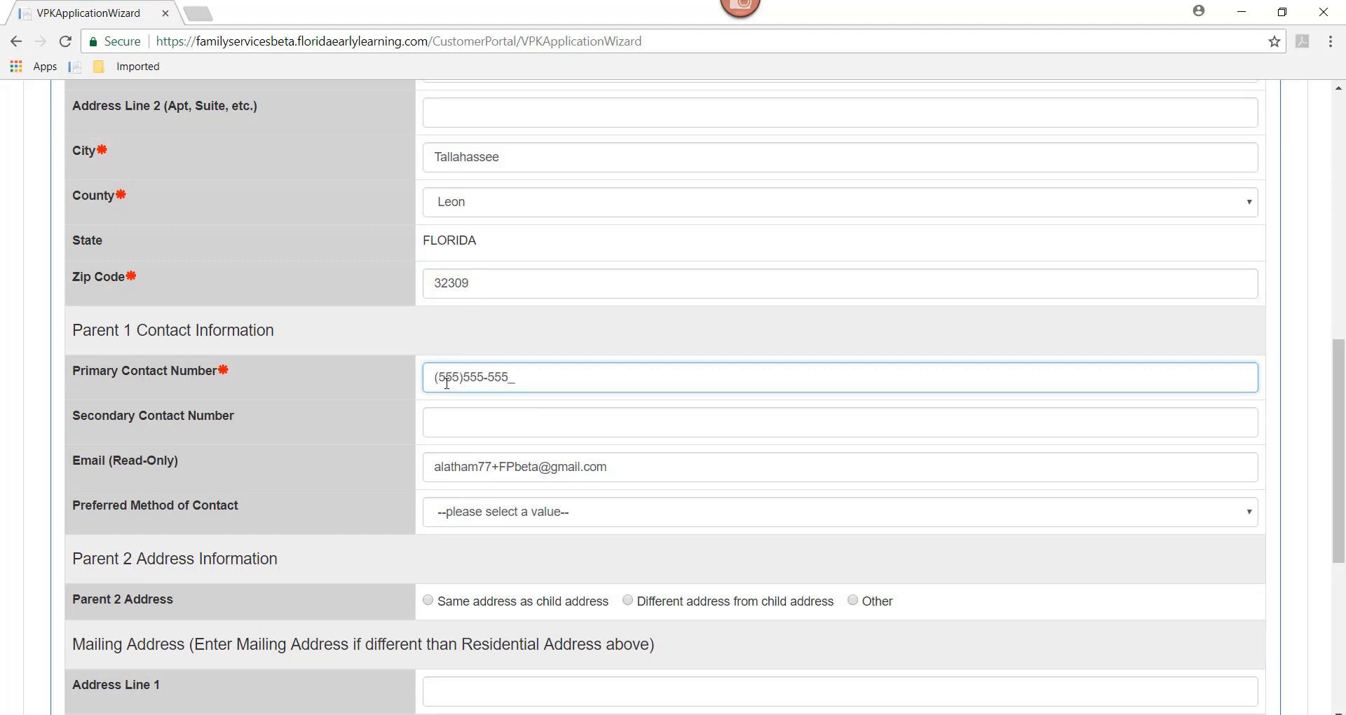
{"action": "type", "text": "5"}
{"action": "left_click", "coordinate": [466, 518]}
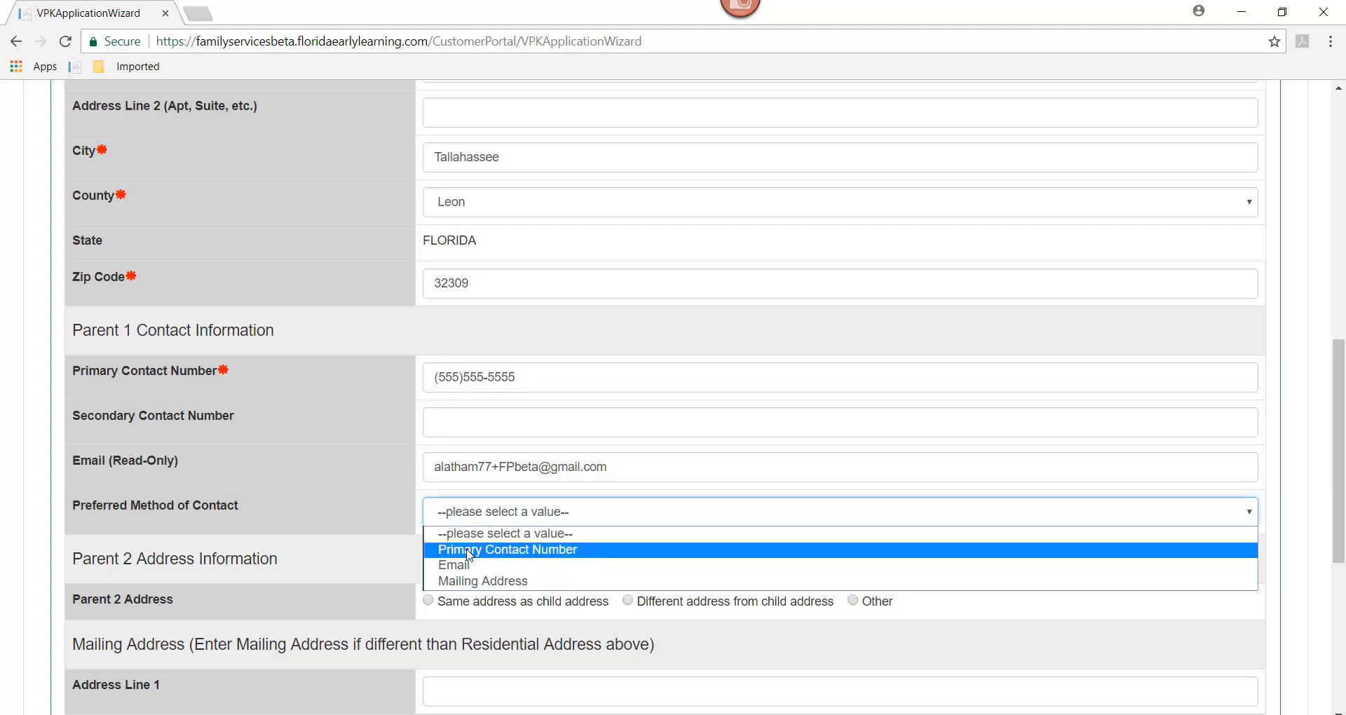
{"action": "left_click", "coordinate": [471, 550]}
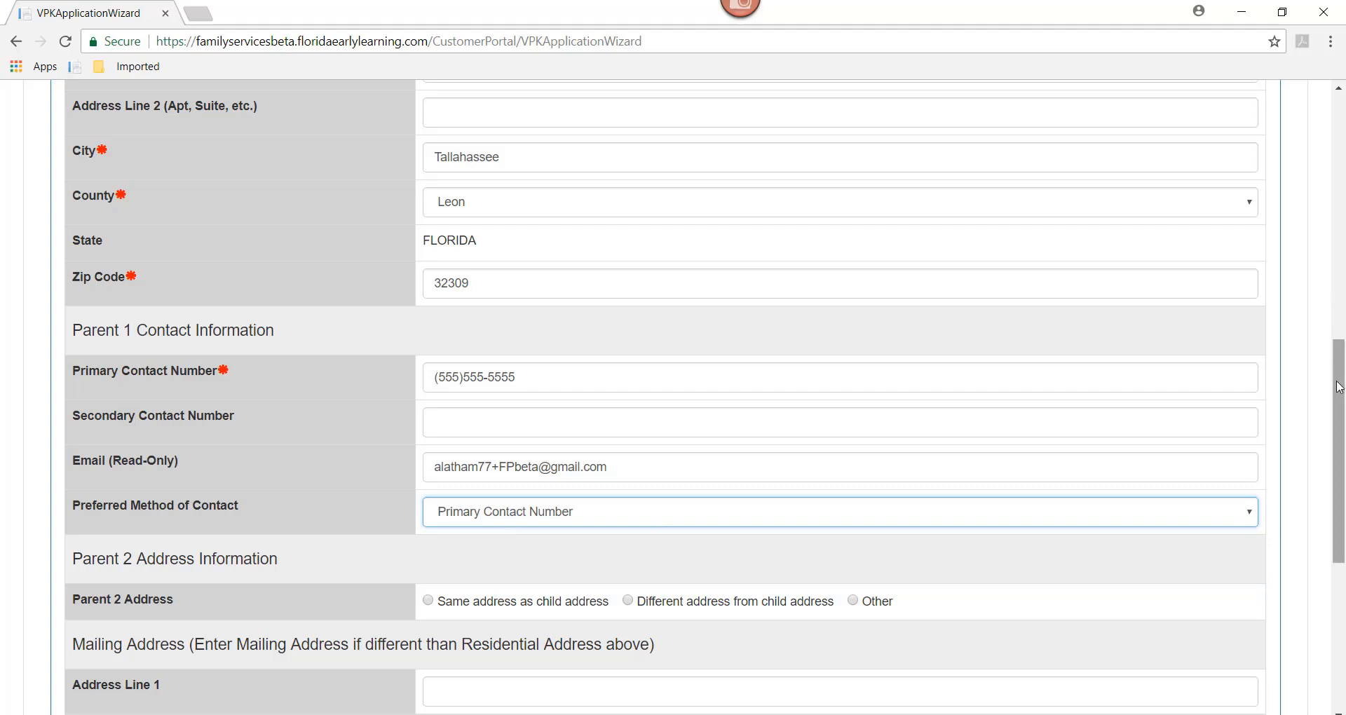
{"action": "left_click_drag", "start_coordinate": [1339, 395], "coordinate": [1339, 480]}
{"action": "scroll", "coordinate": [1340, 484], "scroll_direction": "down", "scroll_amount": 1}
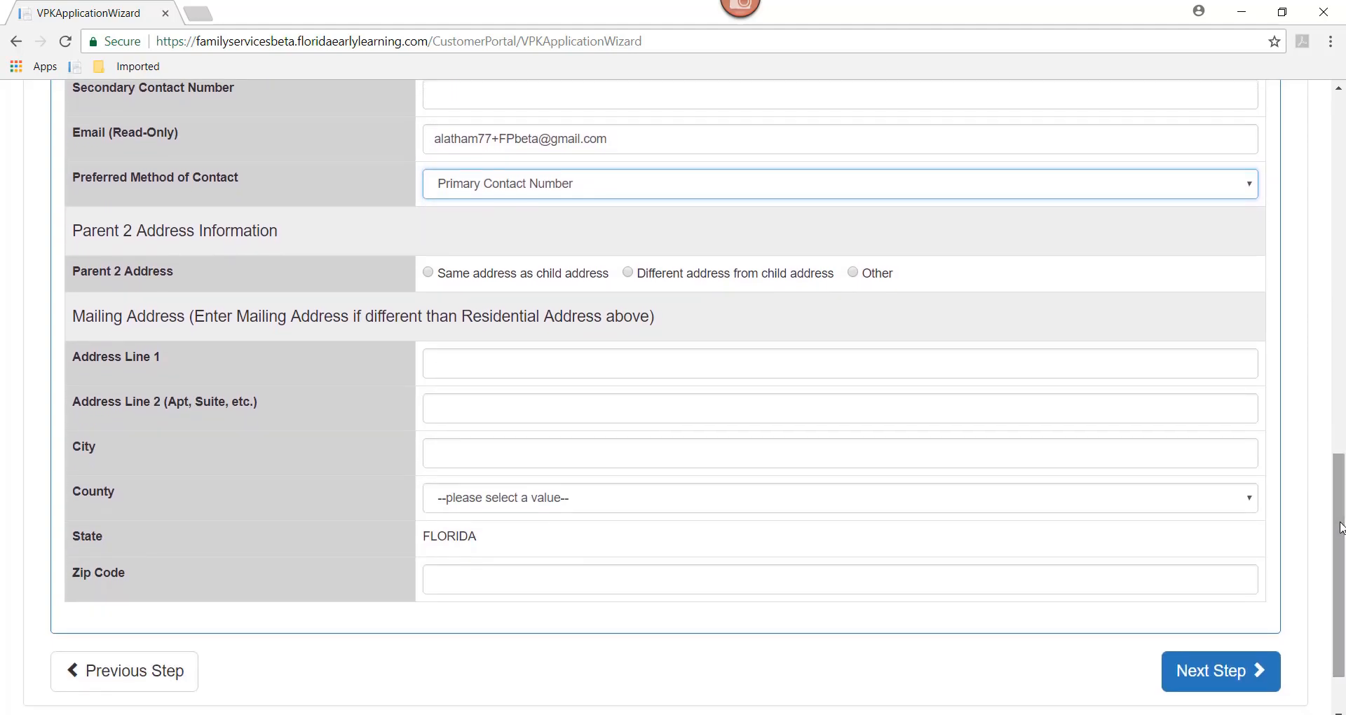
Step: Choose the School year (540 hours) session and Private provider setting in VPK preferences
{"action": "left_click", "coordinate": [1214, 683]}
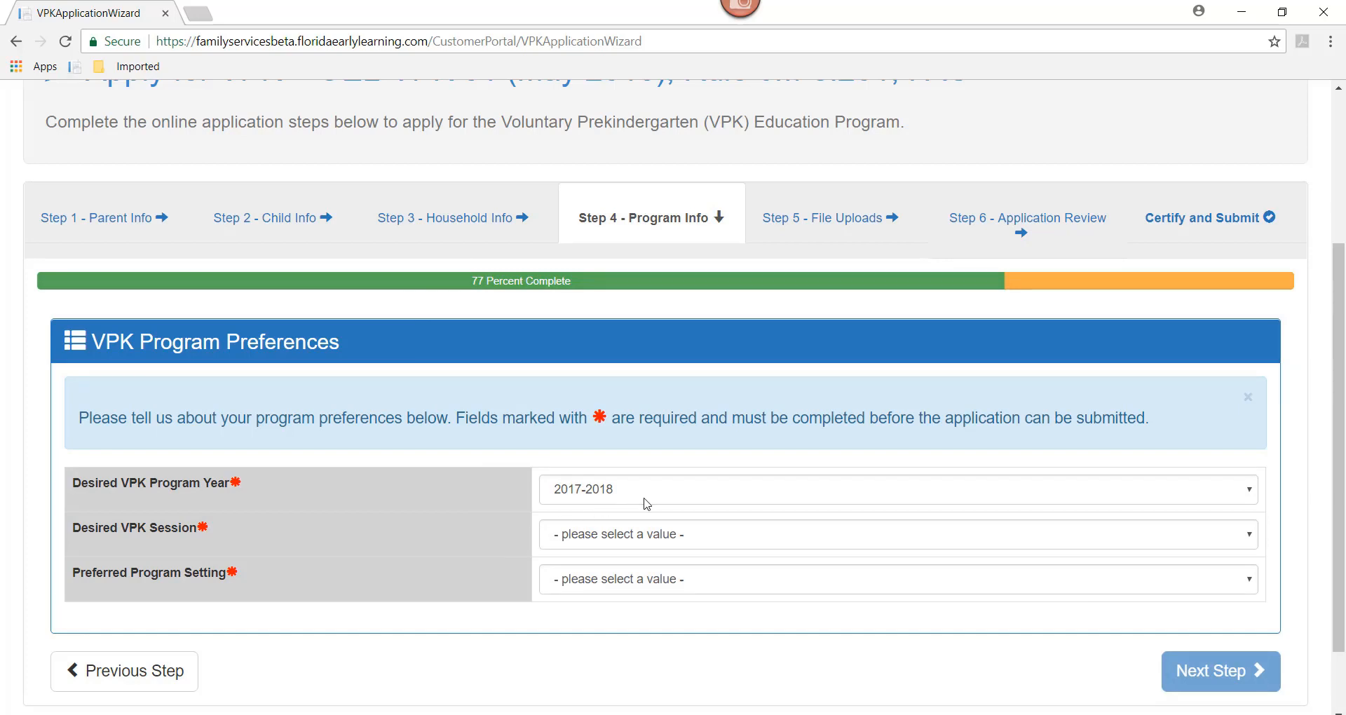
{"action": "left_click", "coordinate": [640, 535]}
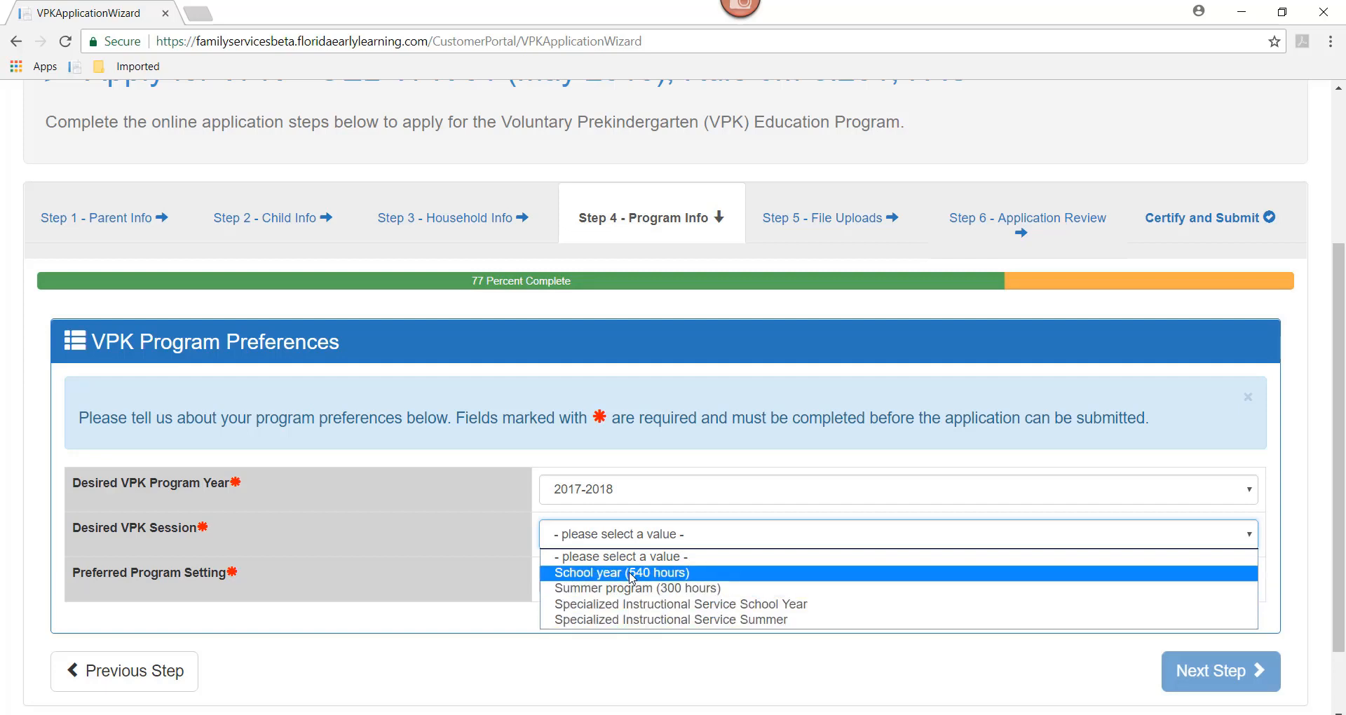
{"action": "left_click", "coordinate": [632, 573]}
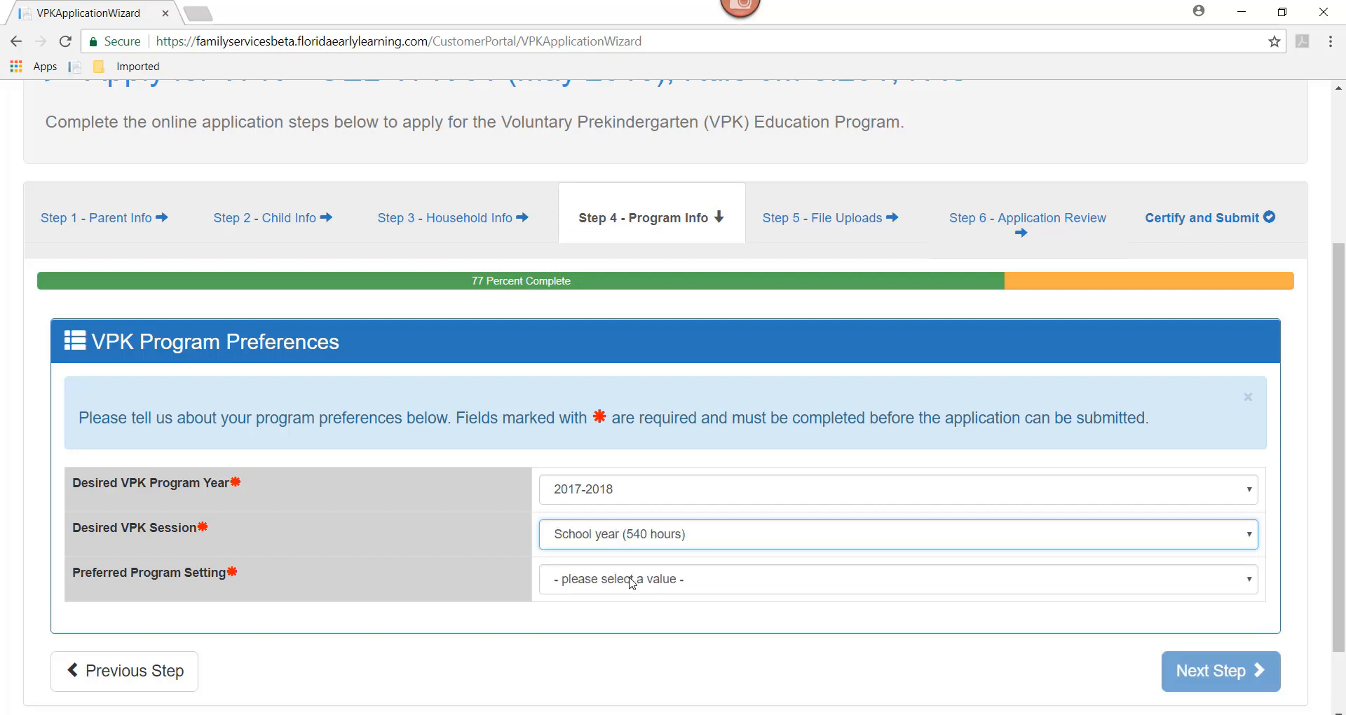
{"action": "left_click", "coordinate": [633, 580]}
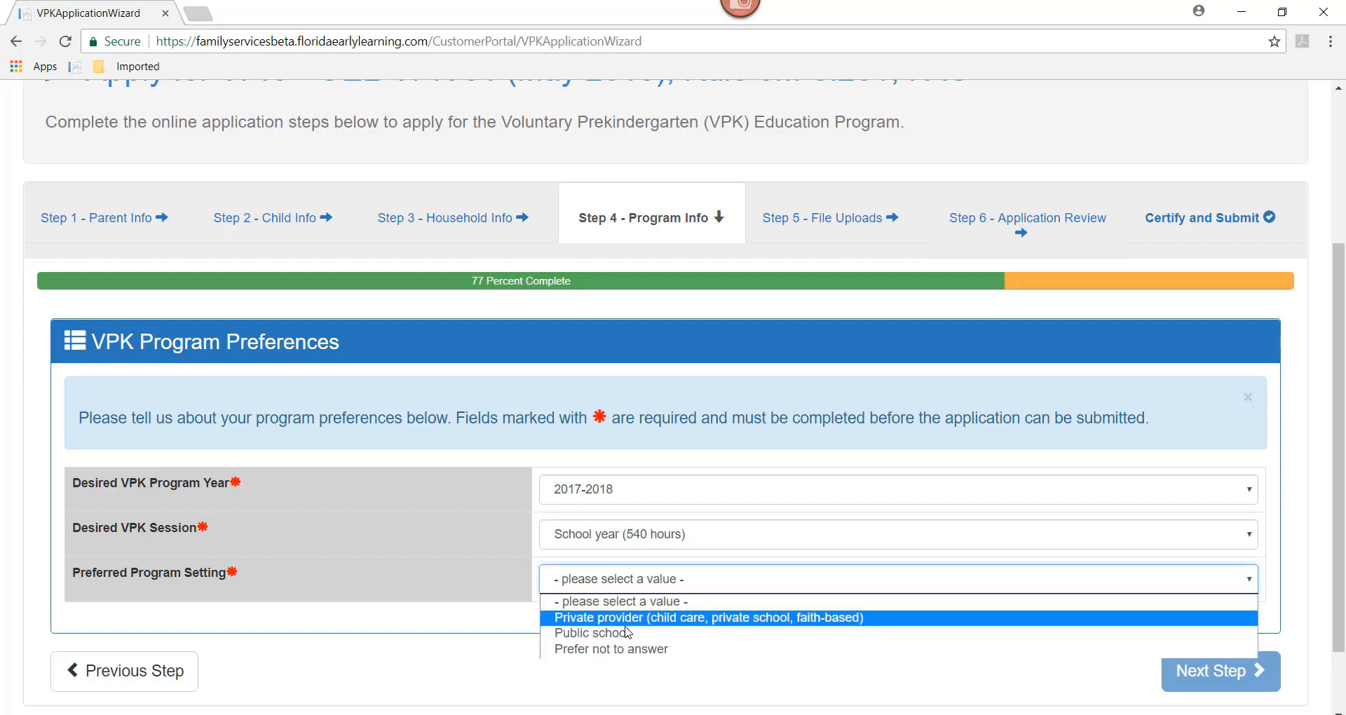
{"action": "left_click", "coordinate": [627, 619]}
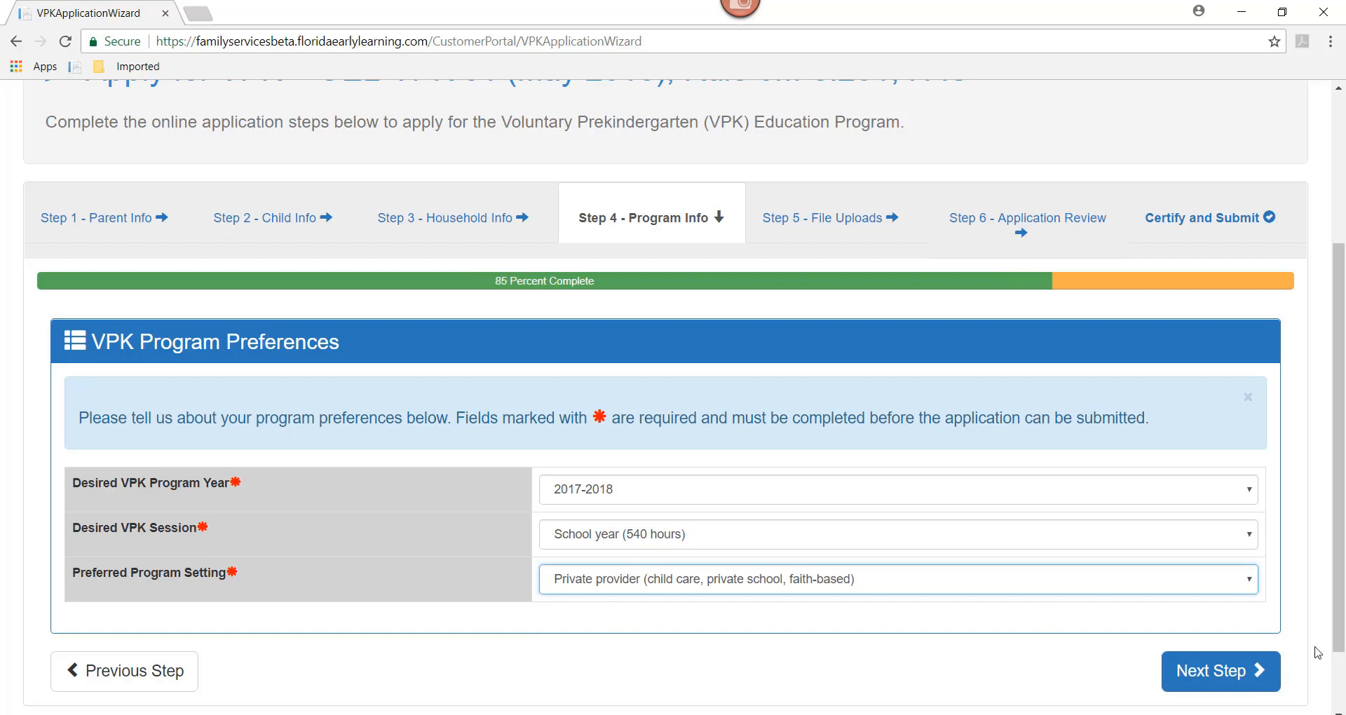
{"action": "left_click", "coordinate": [1220, 674]}
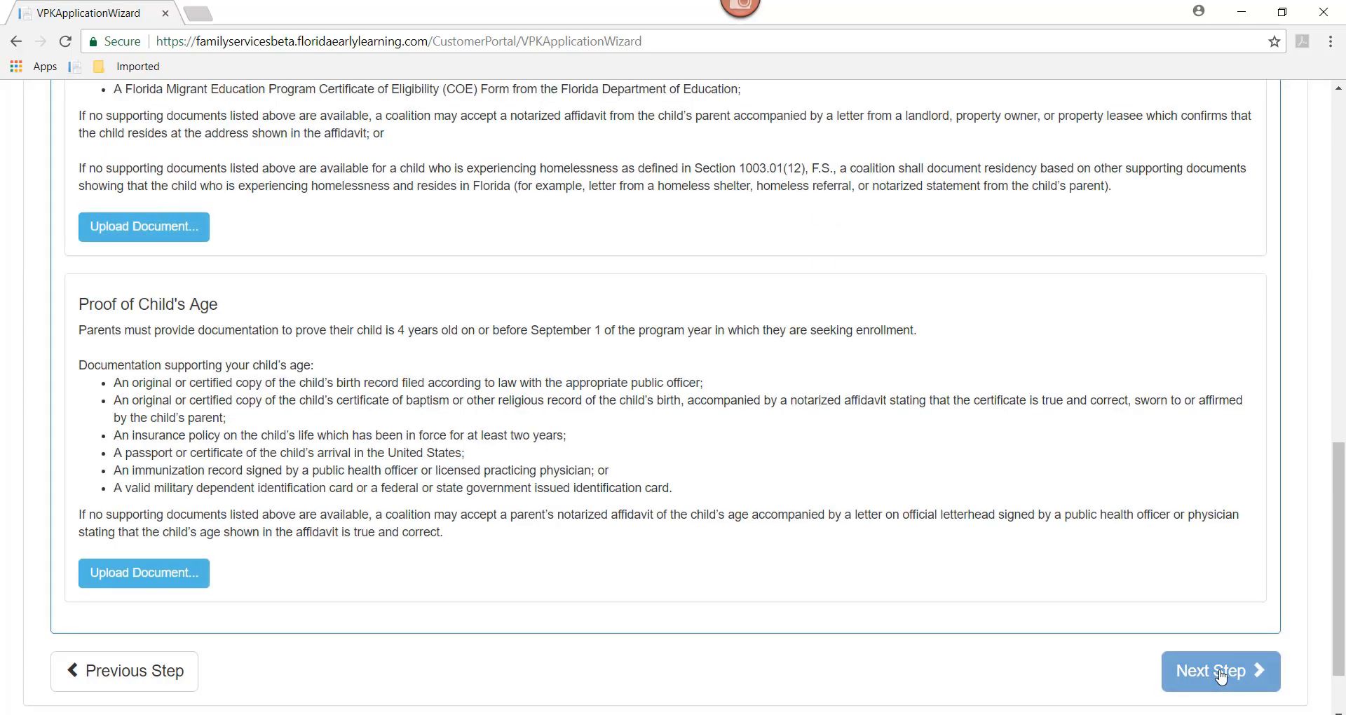
Step: Upload proof of residence.png as the Proof of Residence document
{"action": "left_click_drag", "start_coordinate": [1338, 554], "coordinate": [1343, 222]}
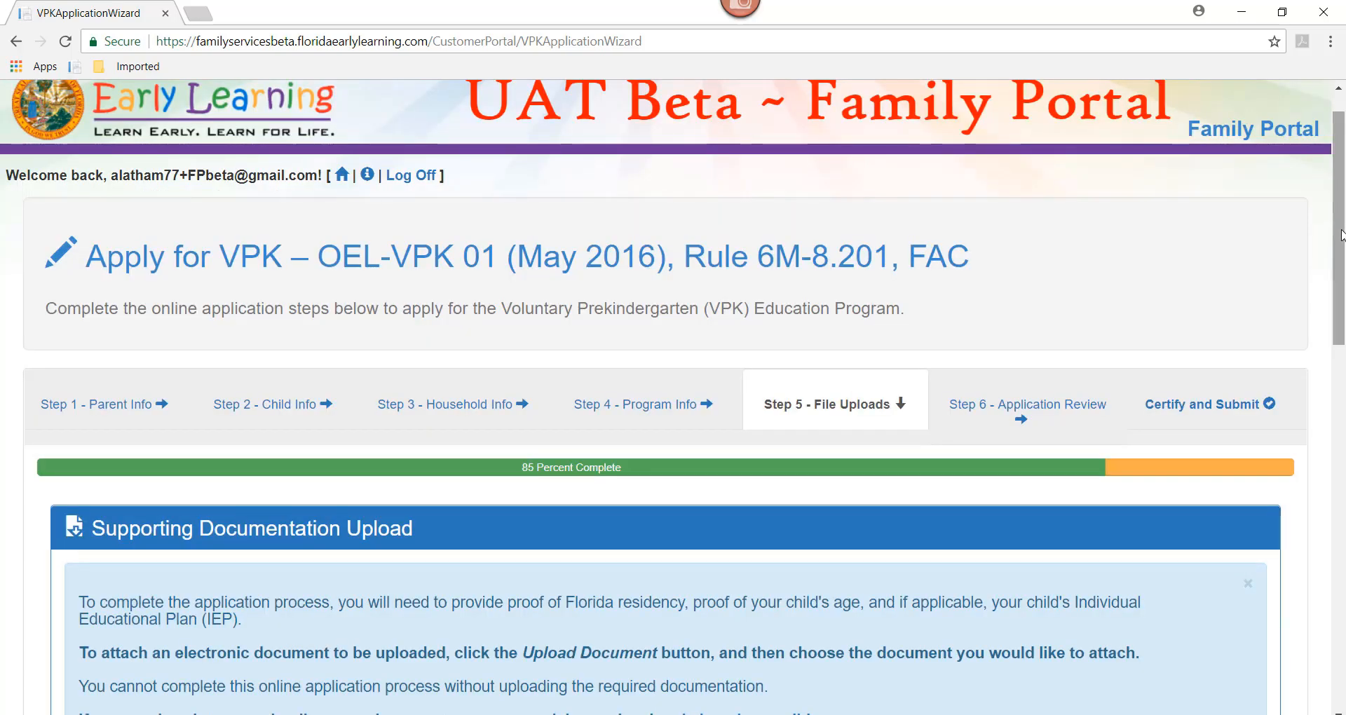
{"action": "left_click_drag", "start_coordinate": [1342, 232], "coordinate": [1343, 426]}
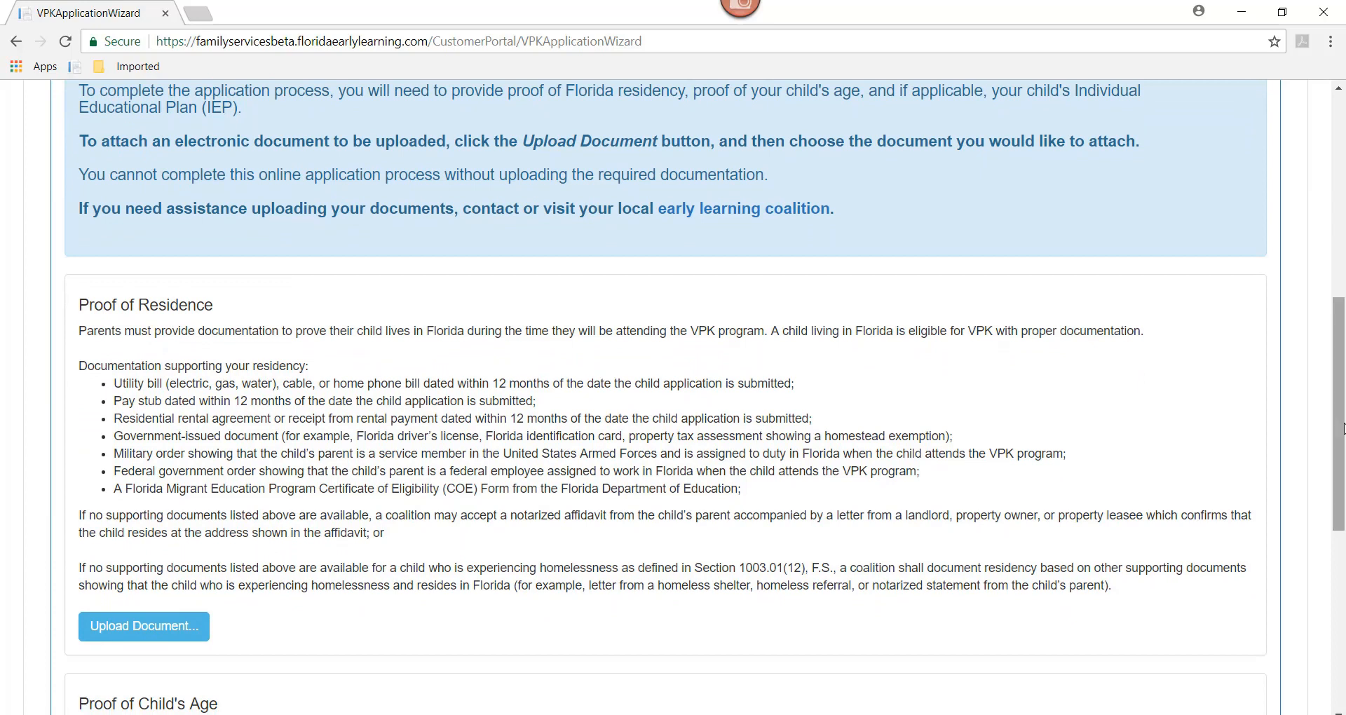
{"action": "left_click", "coordinate": [167, 633]}
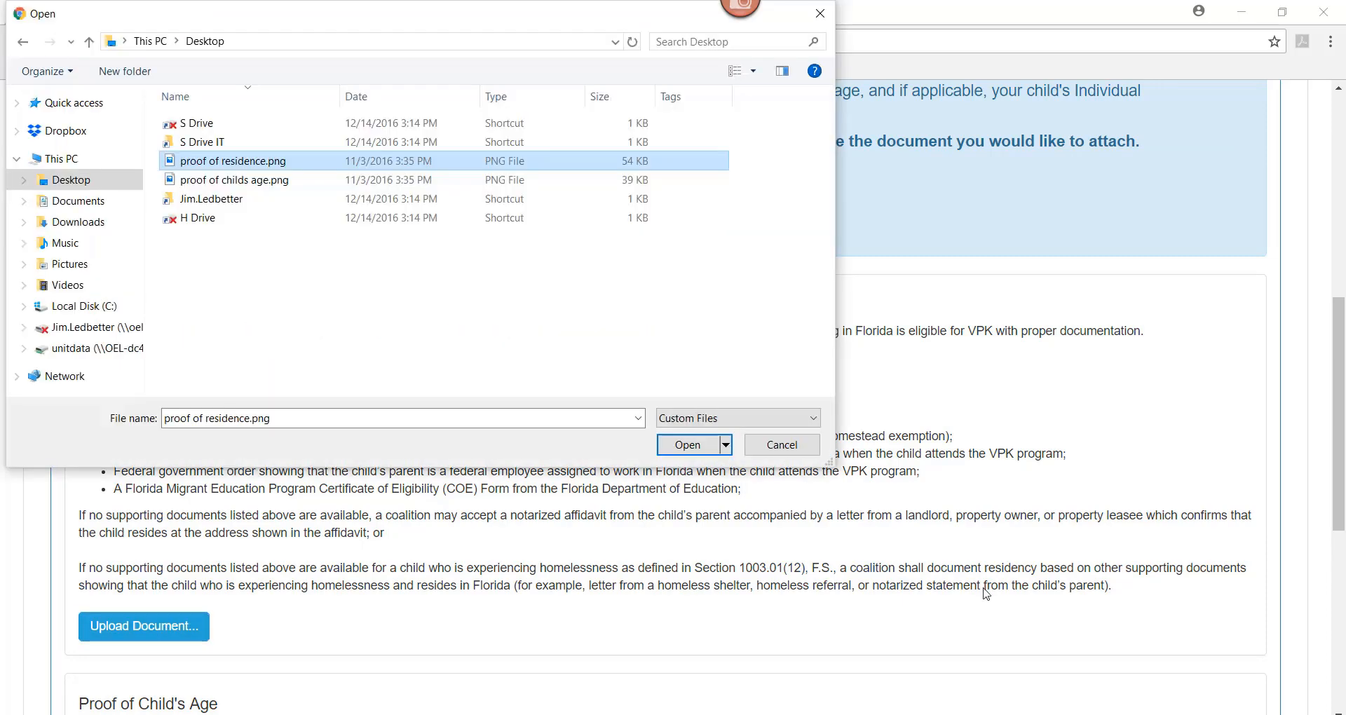
{"action": "left_click", "coordinate": [683, 452]}
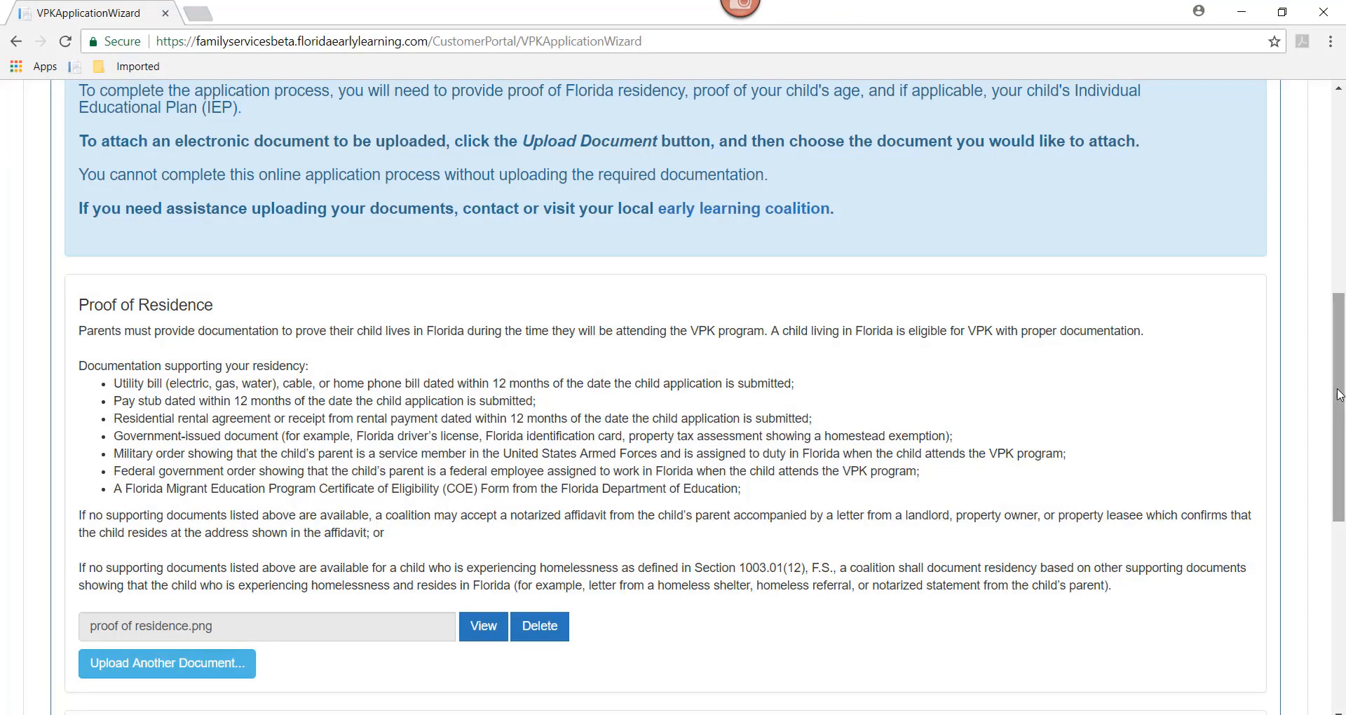
{"action": "left_click_drag", "start_coordinate": [1339, 420], "coordinate": [1341, 546]}
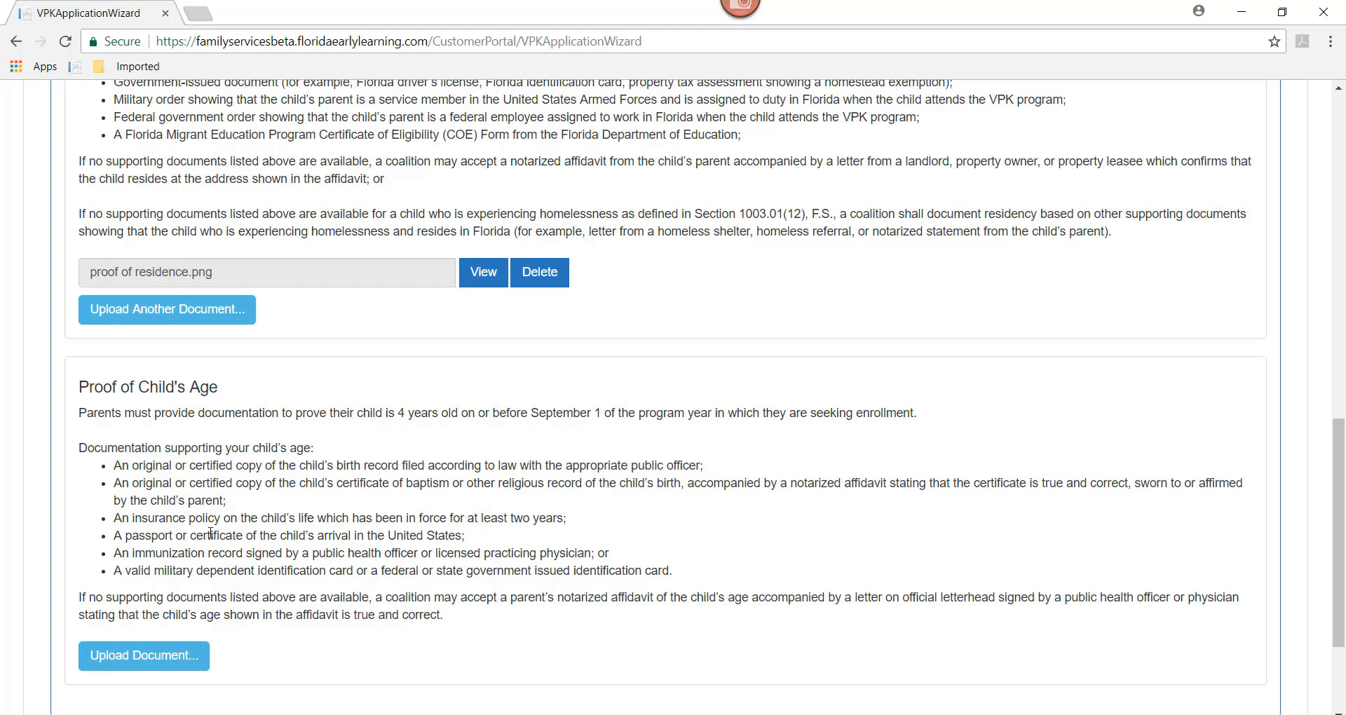
Step: Upload proof of childs age.png as the Proof of Child's Age document
{"action": "left_click", "coordinate": [145, 656]}
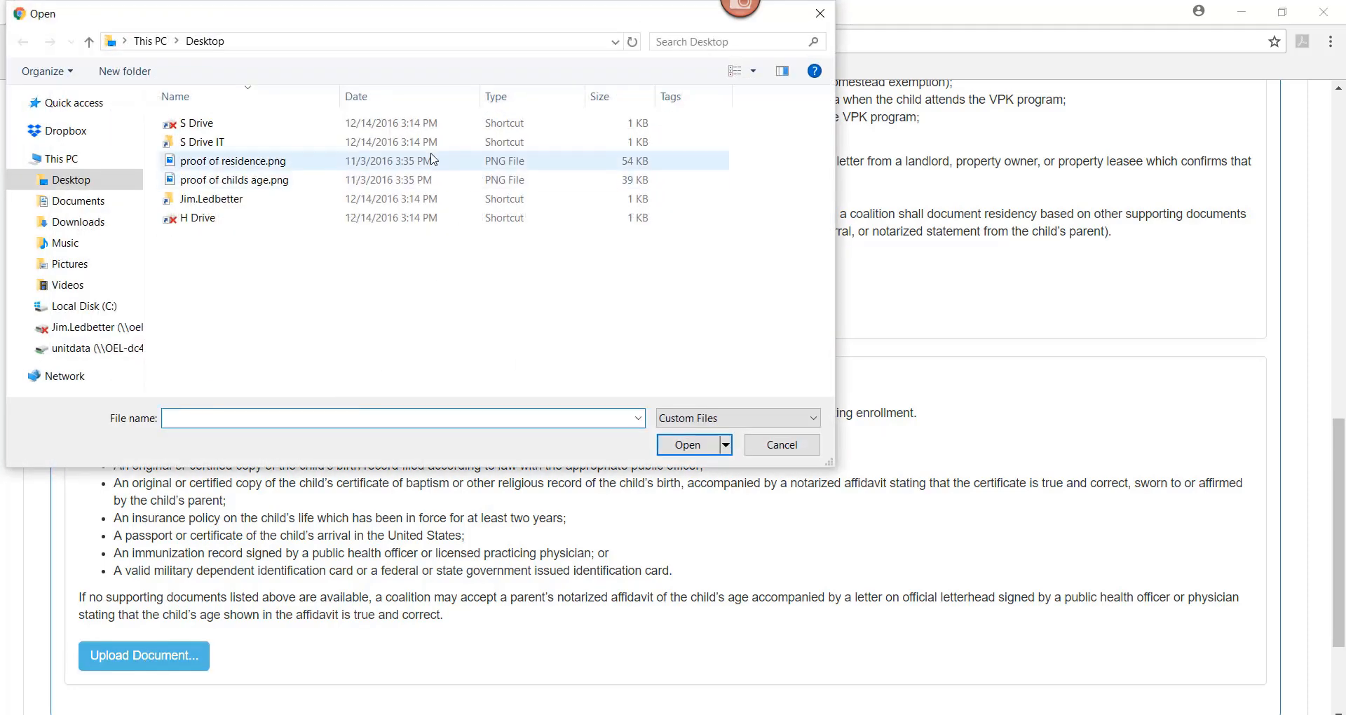
{"action": "left_click", "coordinate": [210, 184]}
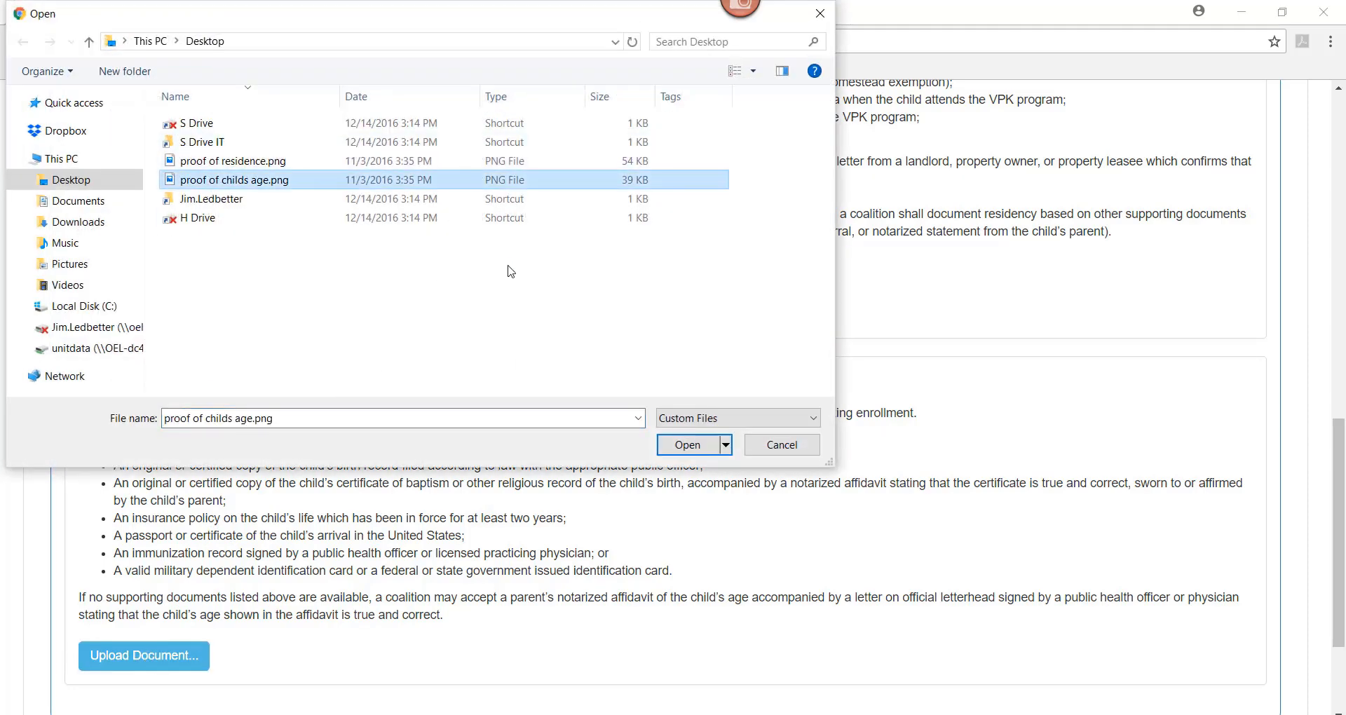
{"action": "left_click", "coordinate": [690, 445]}
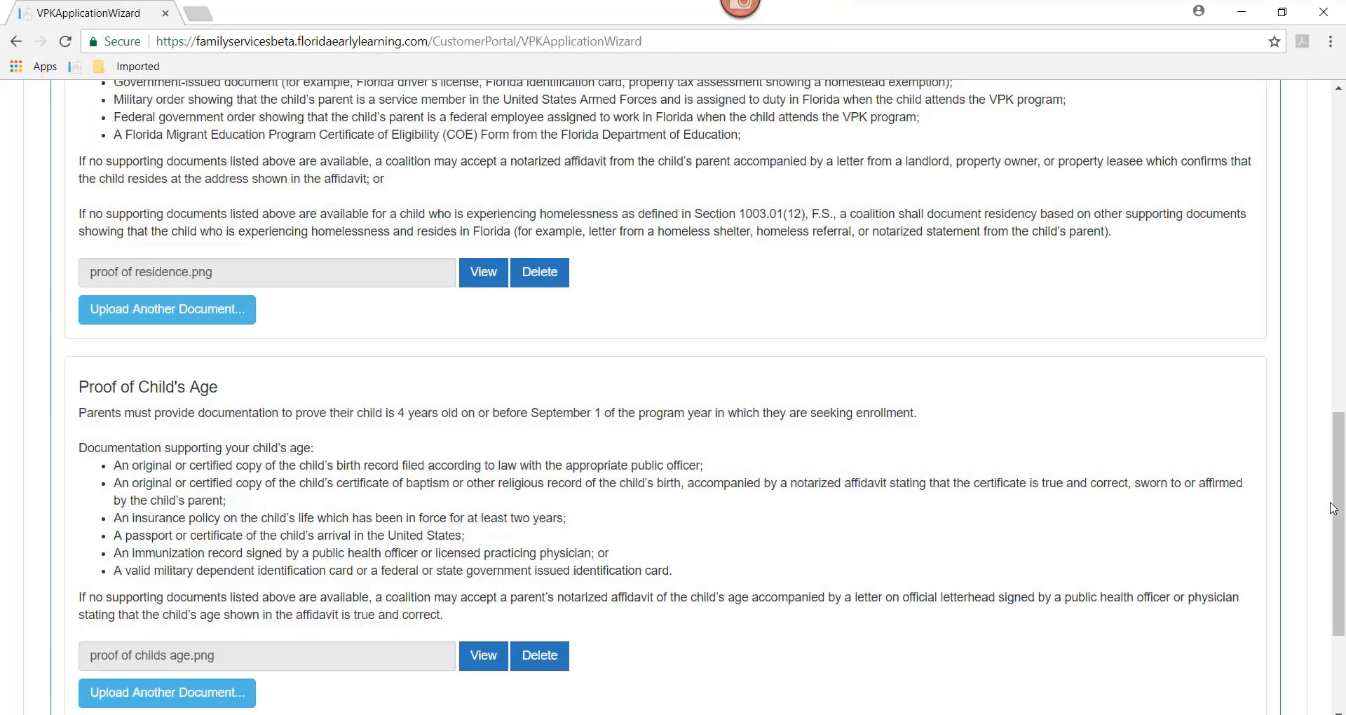
{"action": "left_click_drag", "start_coordinate": [1334, 506], "coordinate": [1332, 353]}
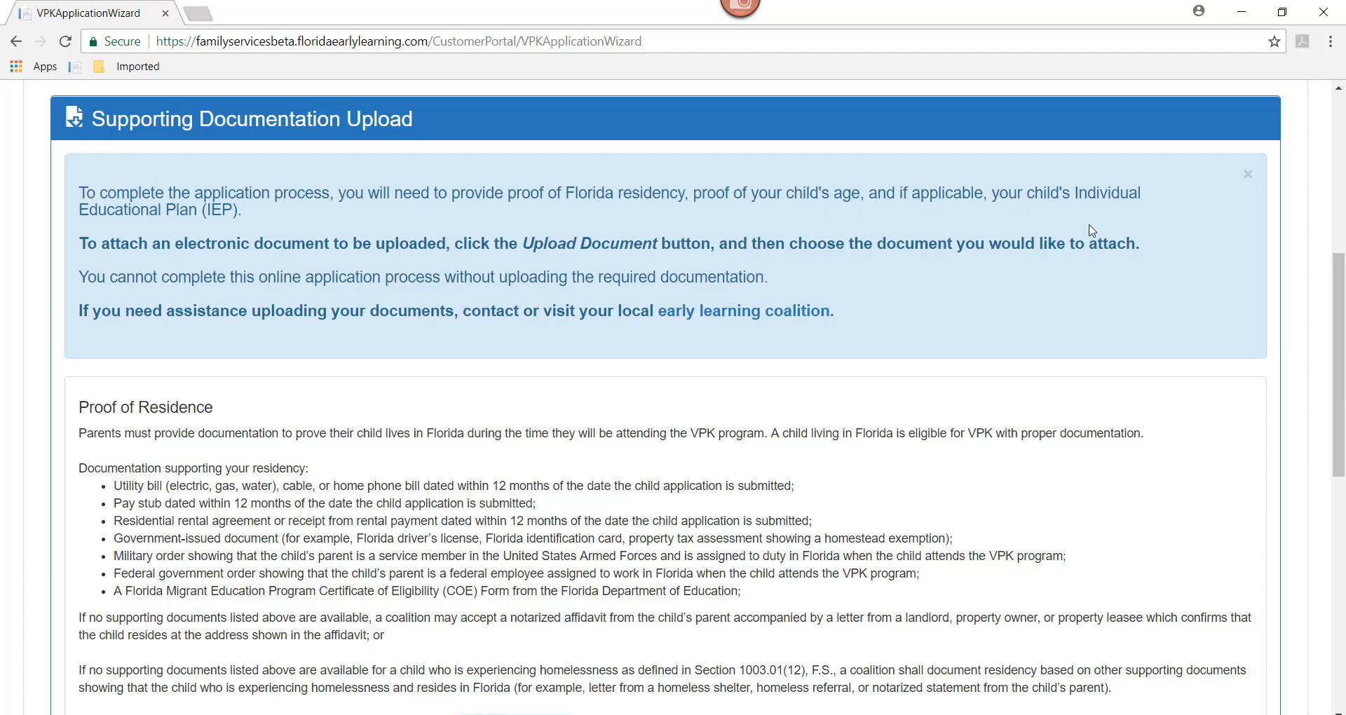
{"action": "left_click_drag", "start_coordinate": [1340, 347], "coordinate": [1344, 576]}
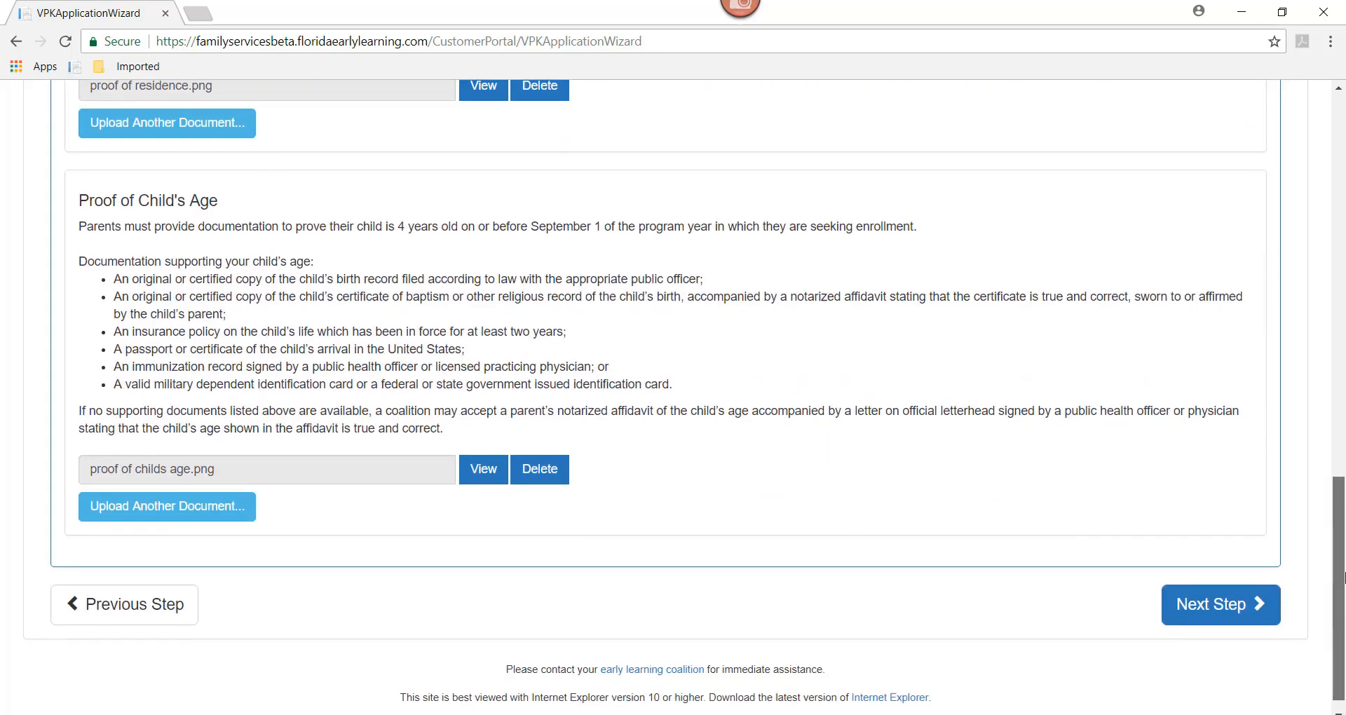
{"action": "left_click", "coordinate": [1204, 616]}
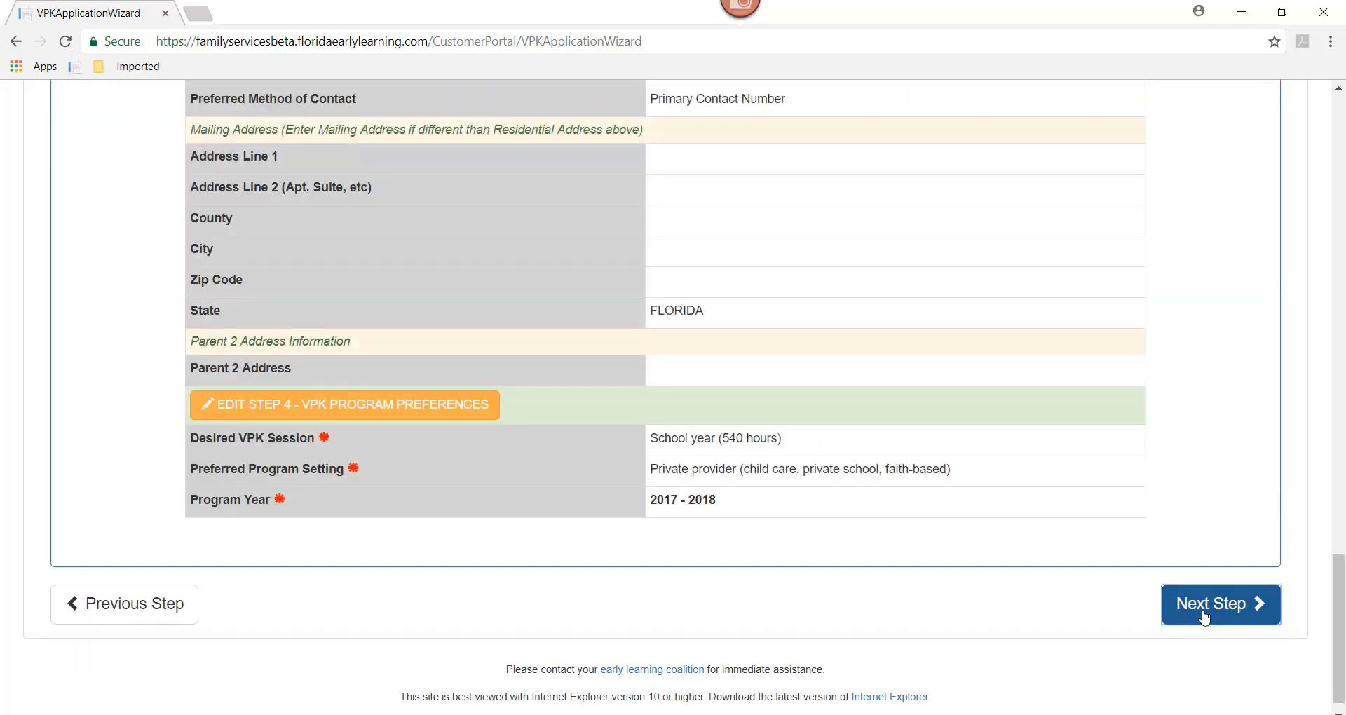
{"action": "left_click_drag", "start_coordinate": [1337, 631], "coordinate": [1316, 246]}
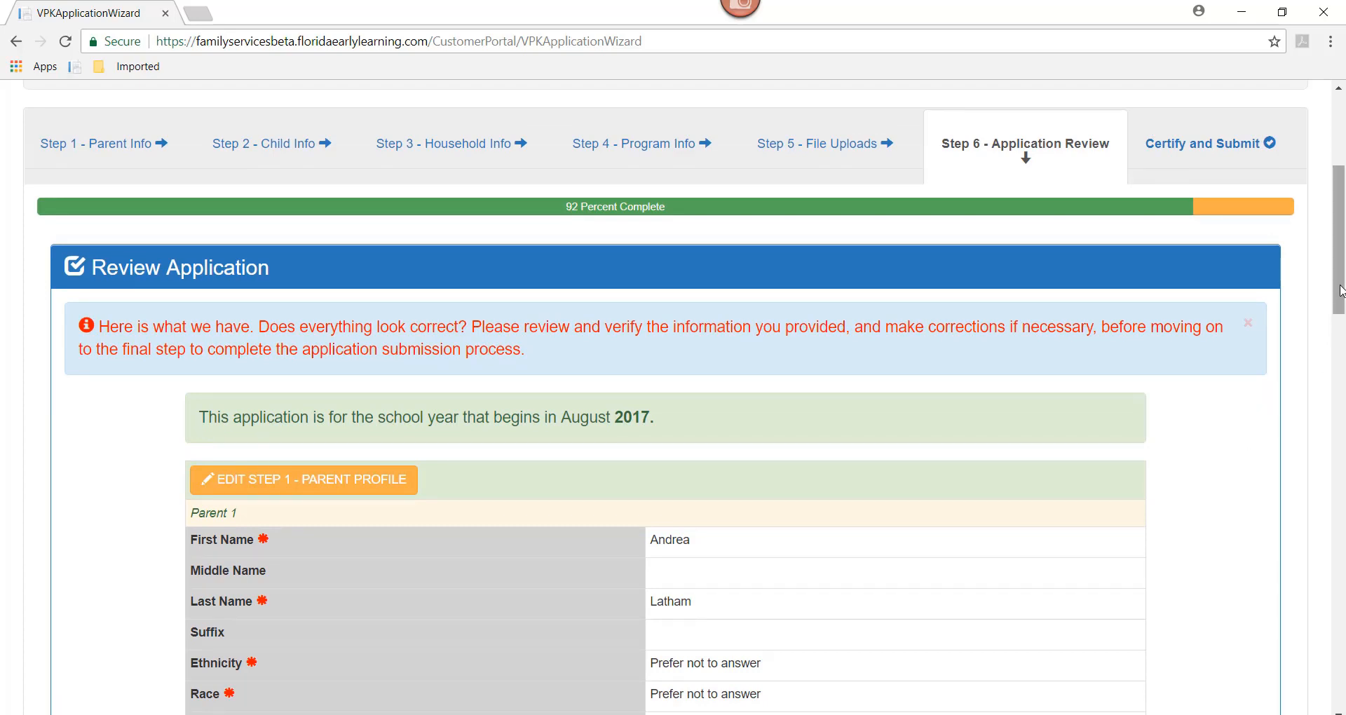
{"action": "left_click_drag", "start_coordinate": [1340, 292], "coordinate": [1343, 649]}
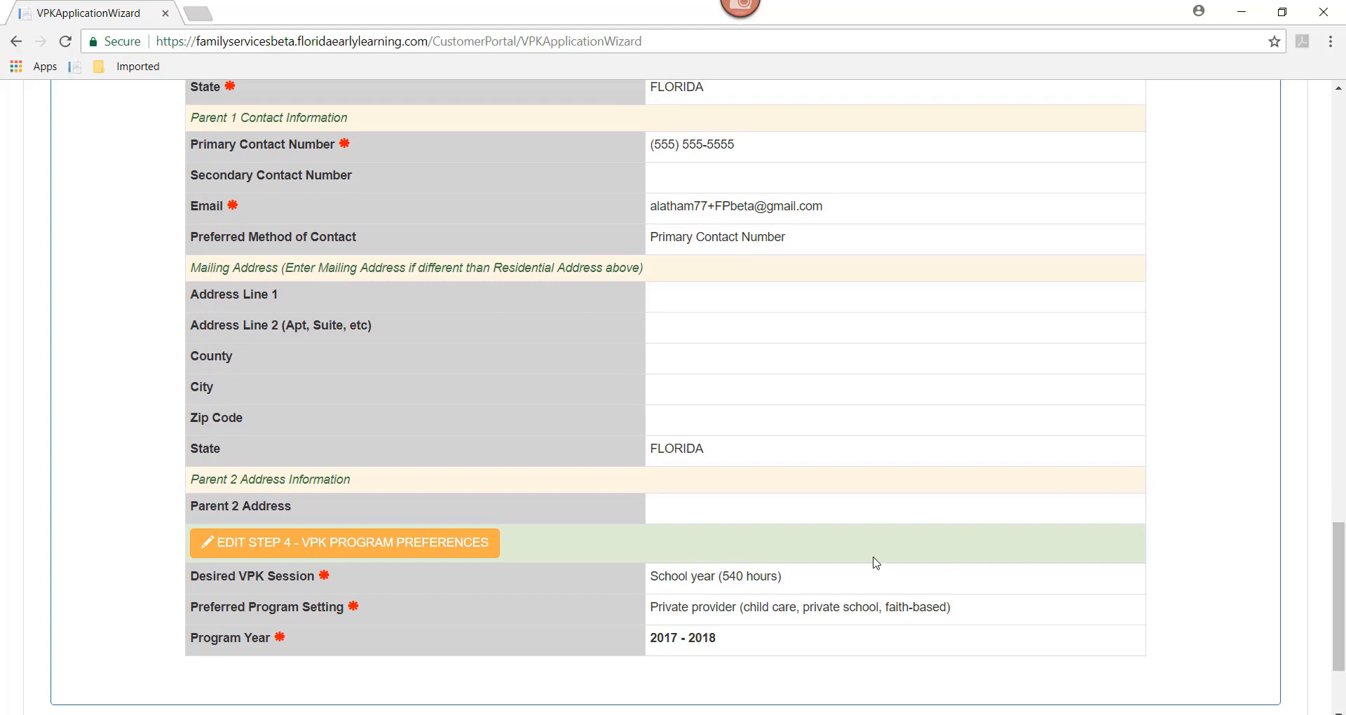
Step: Recheck the VPK preferences (School year 540 hours, Private provider, 2017 - 2018) and advance to Certify and Submit
{"action": "left_click", "coordinate": [281, 553]}
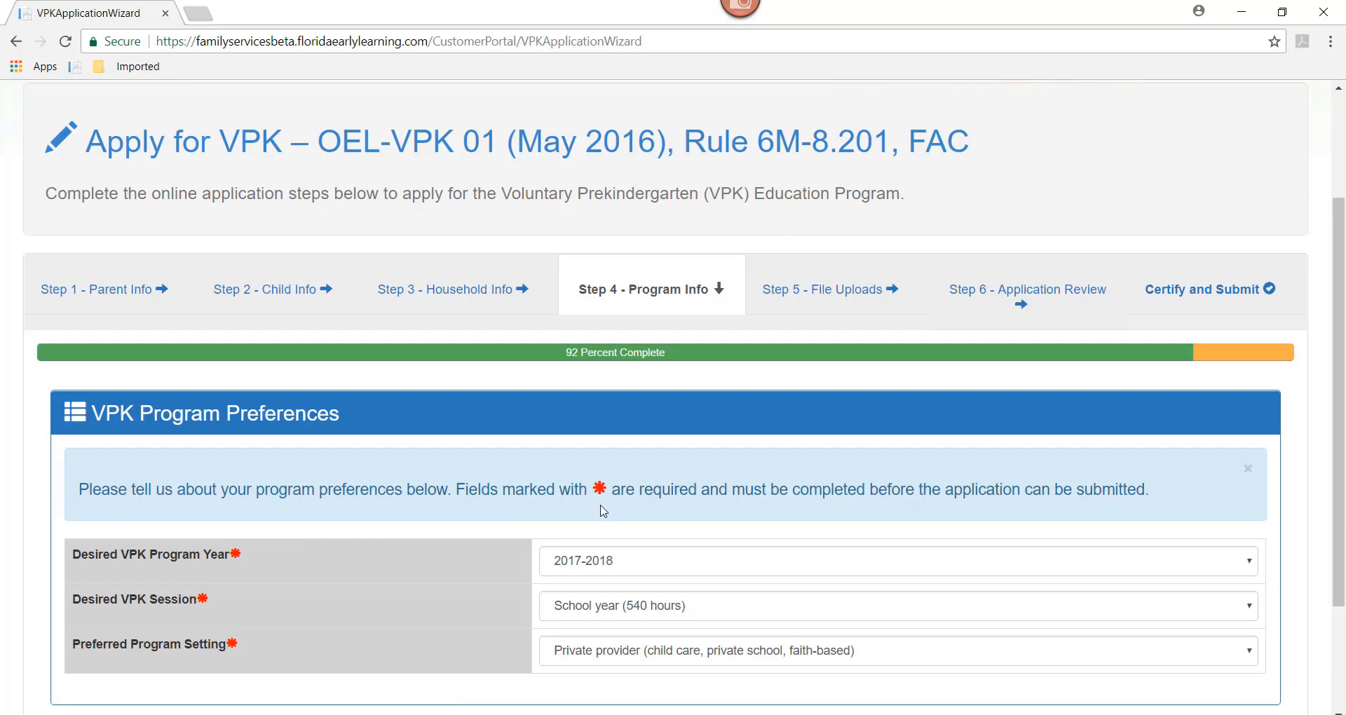
{"action": "scroll", "coordinate": [1344, 382], "scroll_direction": "down", "scroll_amount": 3}
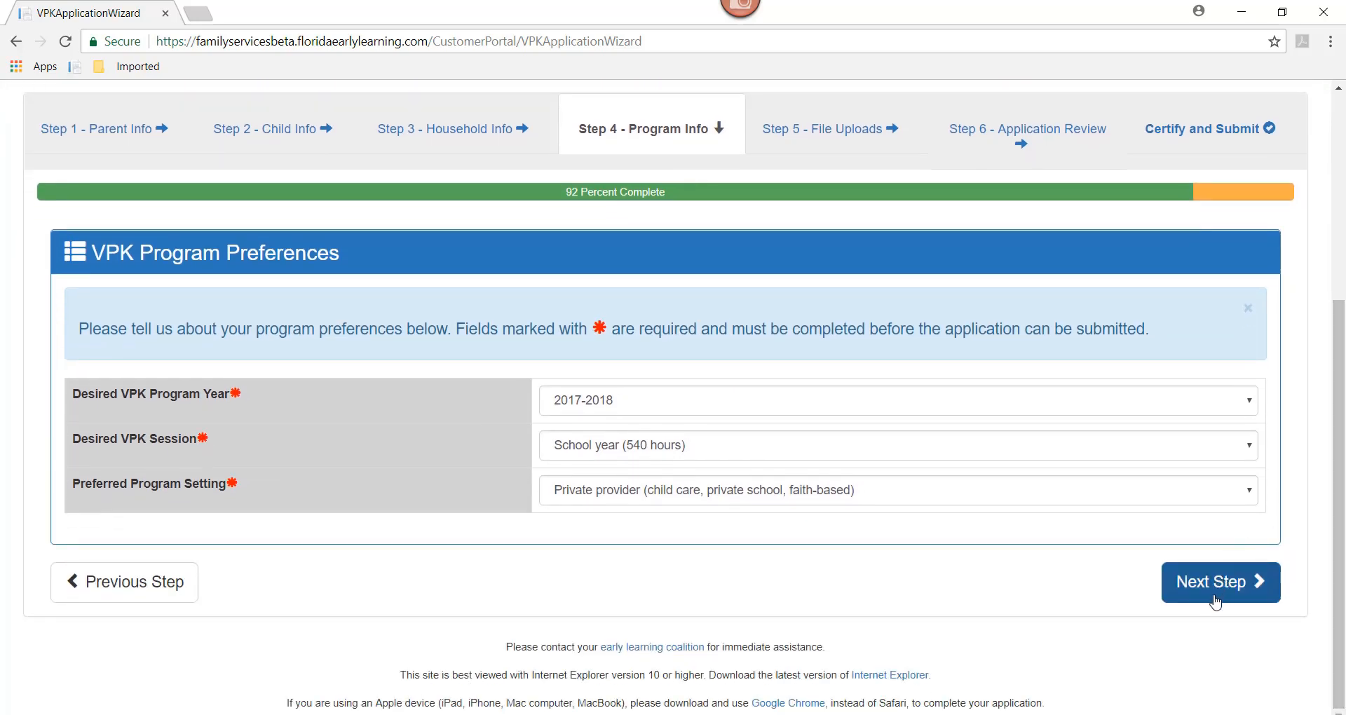
{"action": "left_click", "coordinate": [1212, 597]}
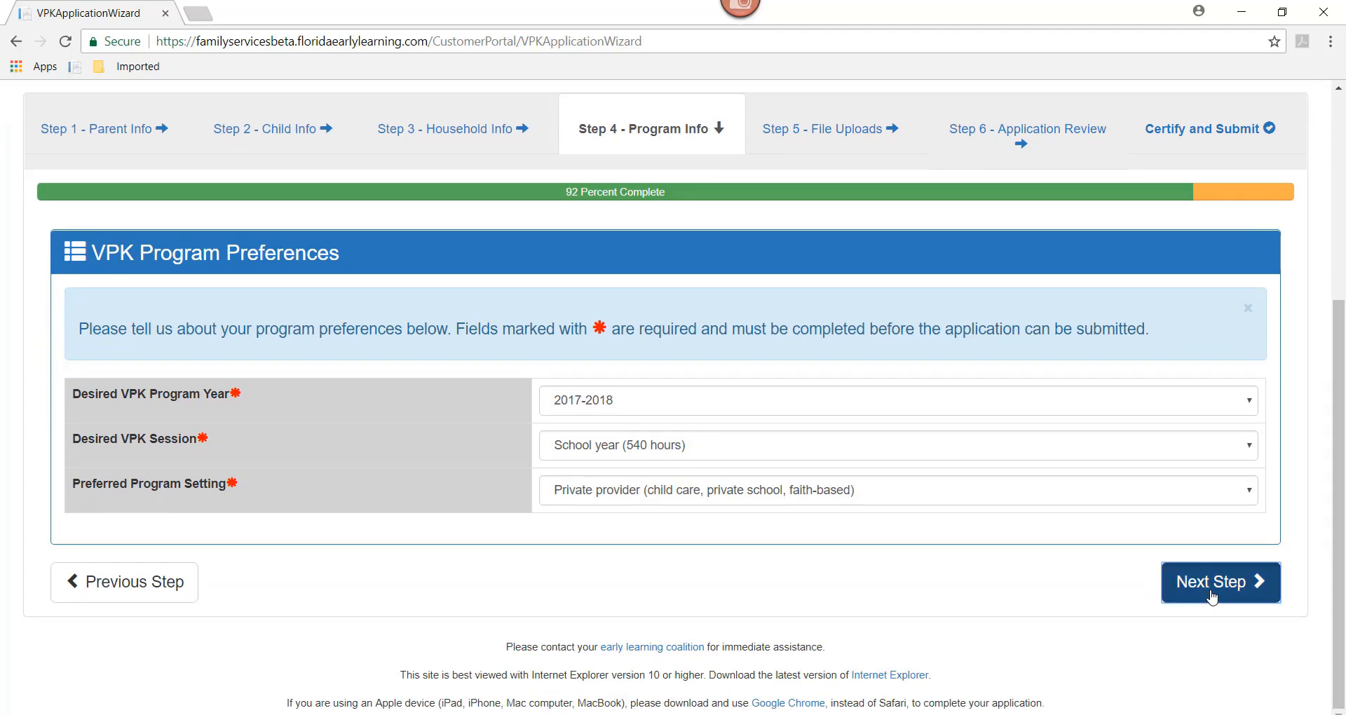
{"action": "left_click", "coordinate": [1072, 136]}
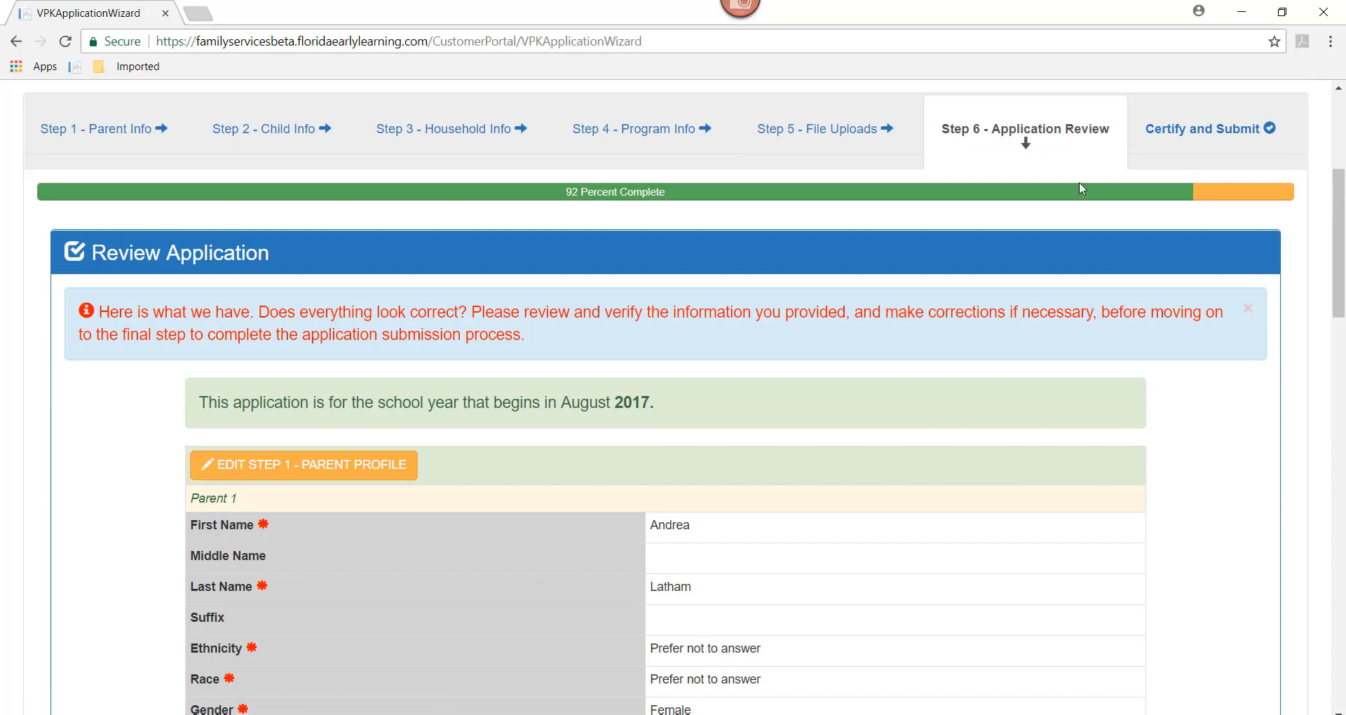
{"action": "left_click_drag", "start_coordinate": [1338, 300], "coordinate": [1340, 690]}
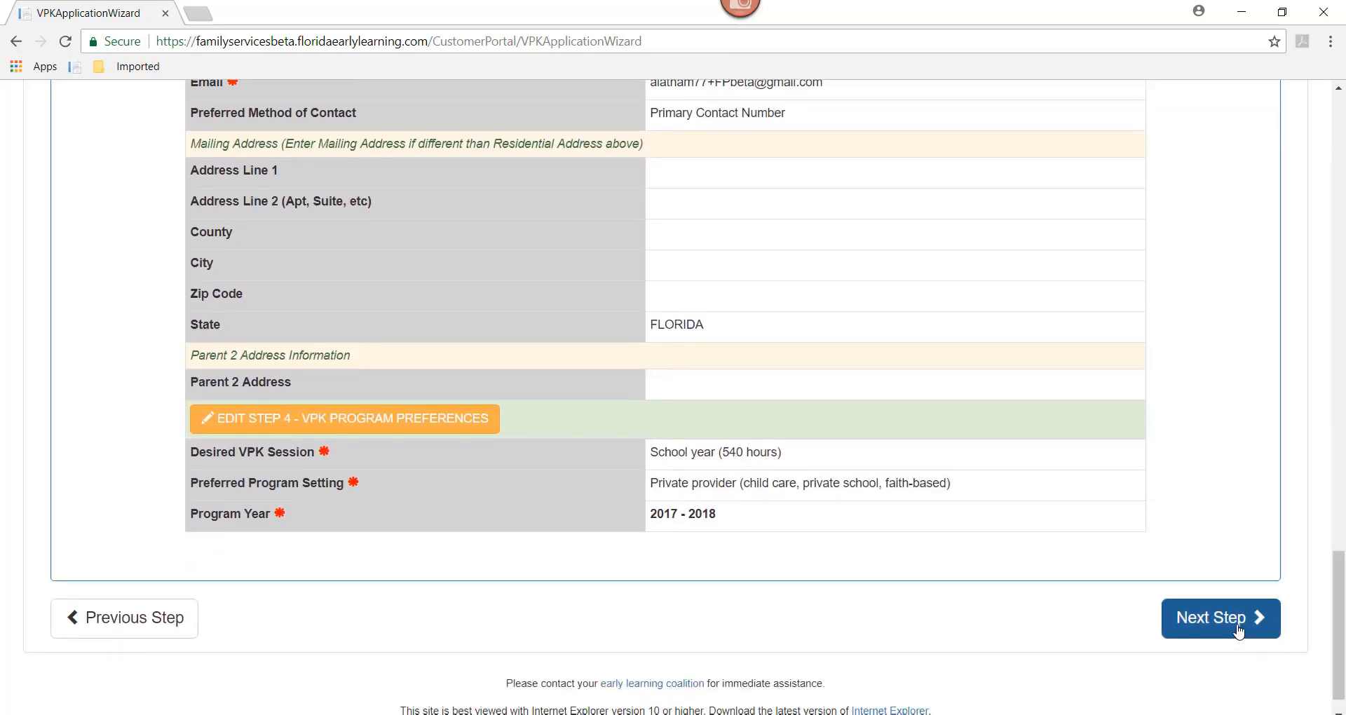
{"action": "left_click", "coordinate": [1238, 631]}
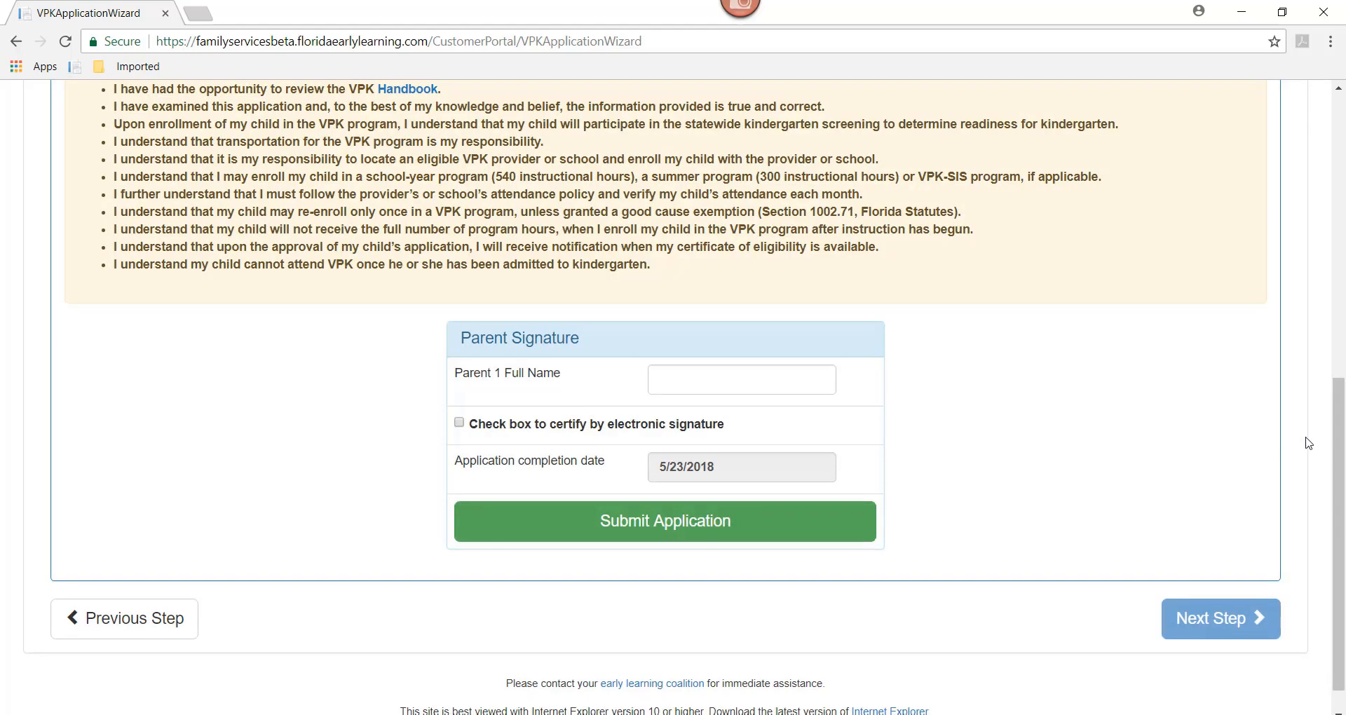
Step: Enter the parent's full name as Parent 1 and tick the electronic signature certification box
{"action": "left_click_drag", "start_coordinate": [1340, 460], "coordinate": [1340, 251]}
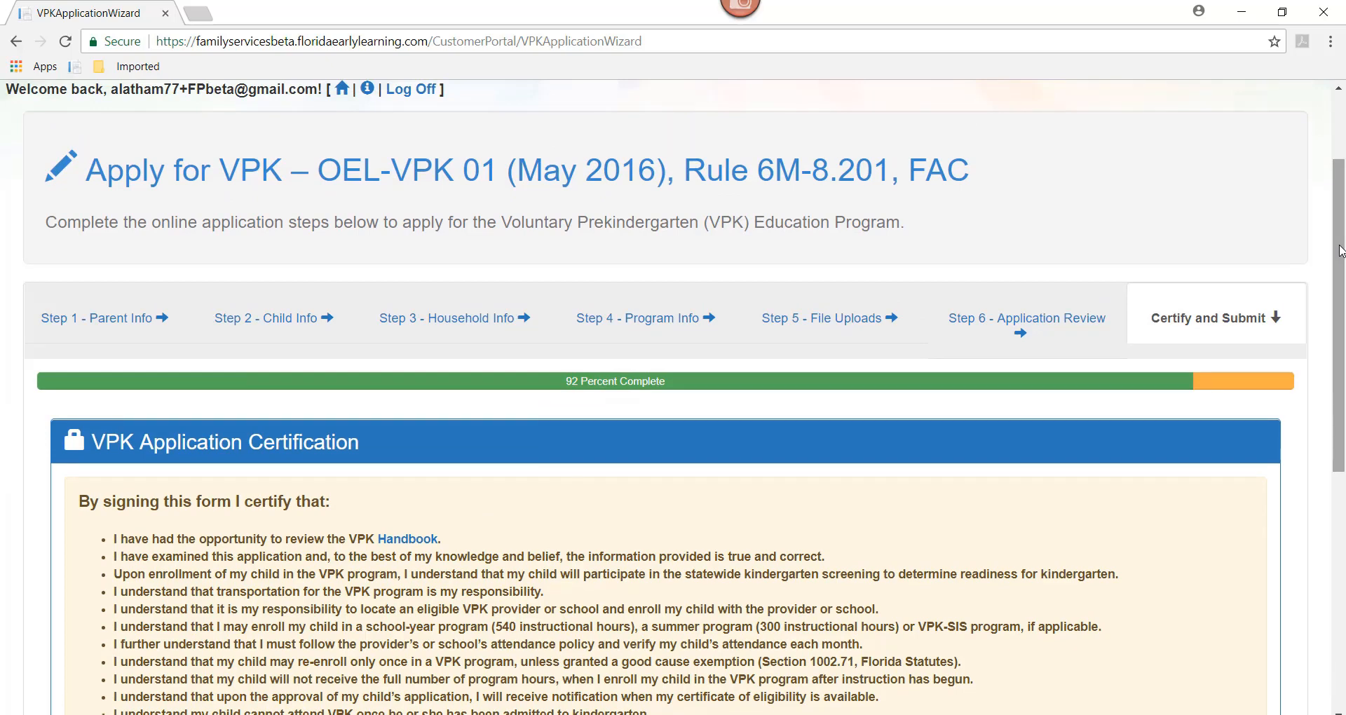
{"action": "scroll", "coordinate": [547, 334], "scroll_direction": "down", "scroll_amount": 2}
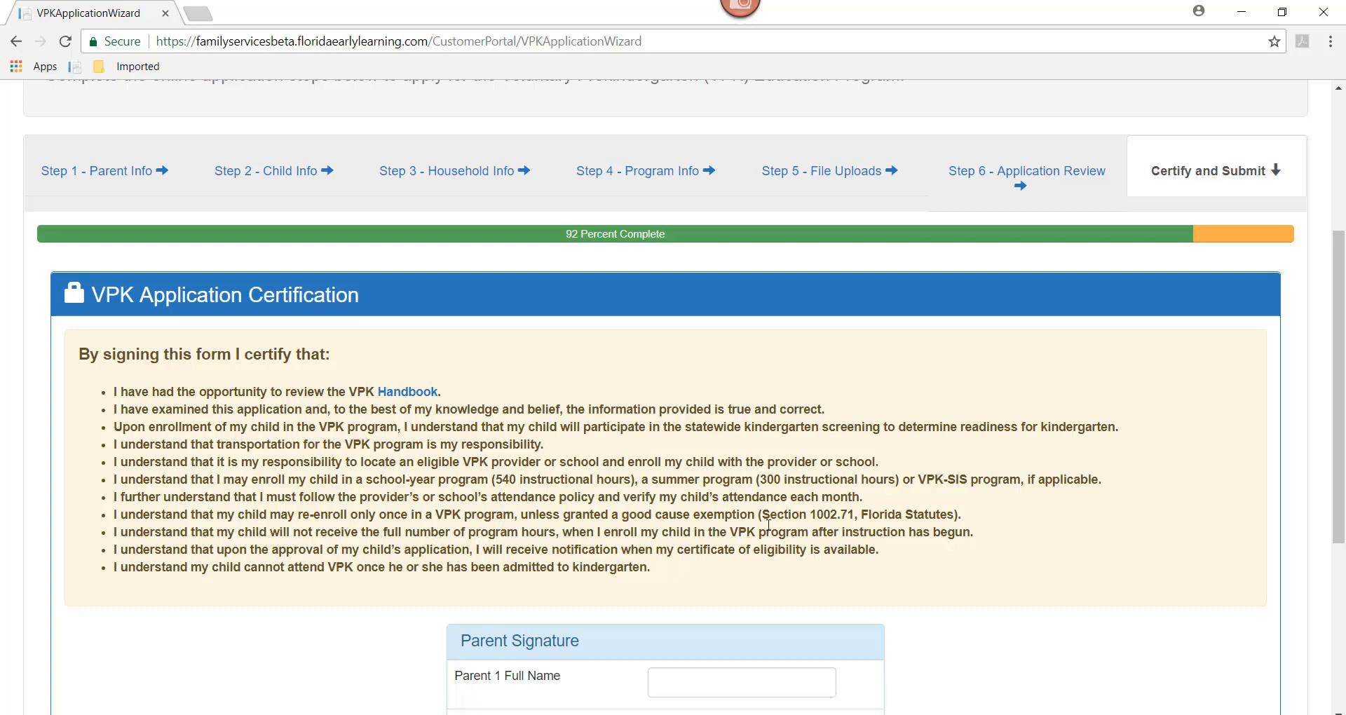
{"action": "scroll", "coordinate": [1340, 421], "scroll_direction": "down", "scroll_amount": 2}
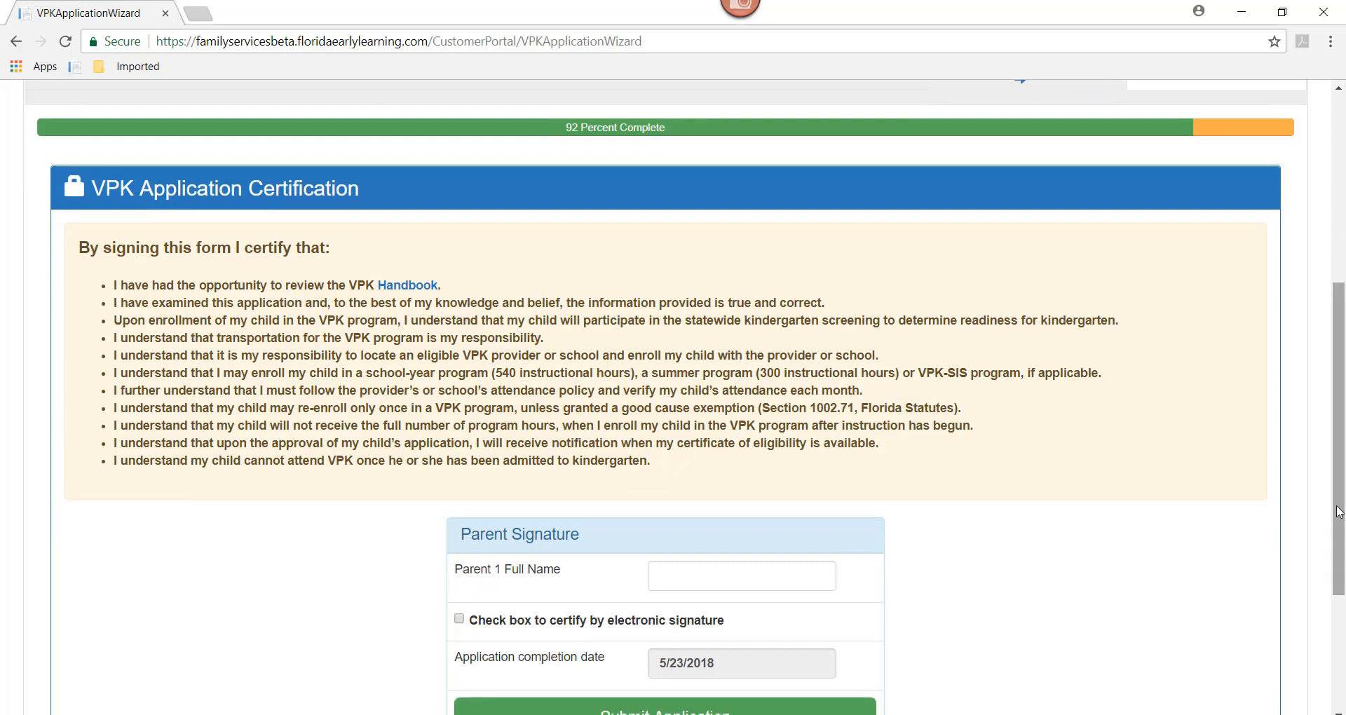
{"action": "left_click", "coordinate": [662, 574]}
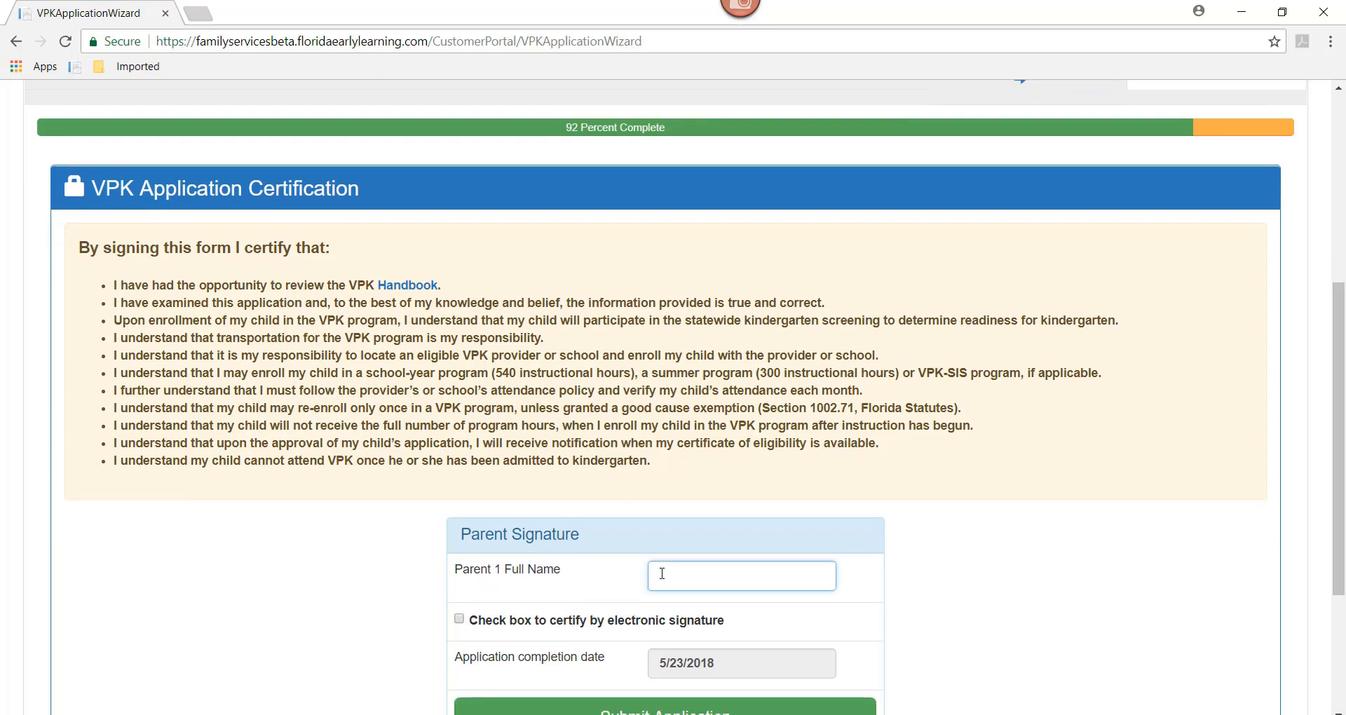
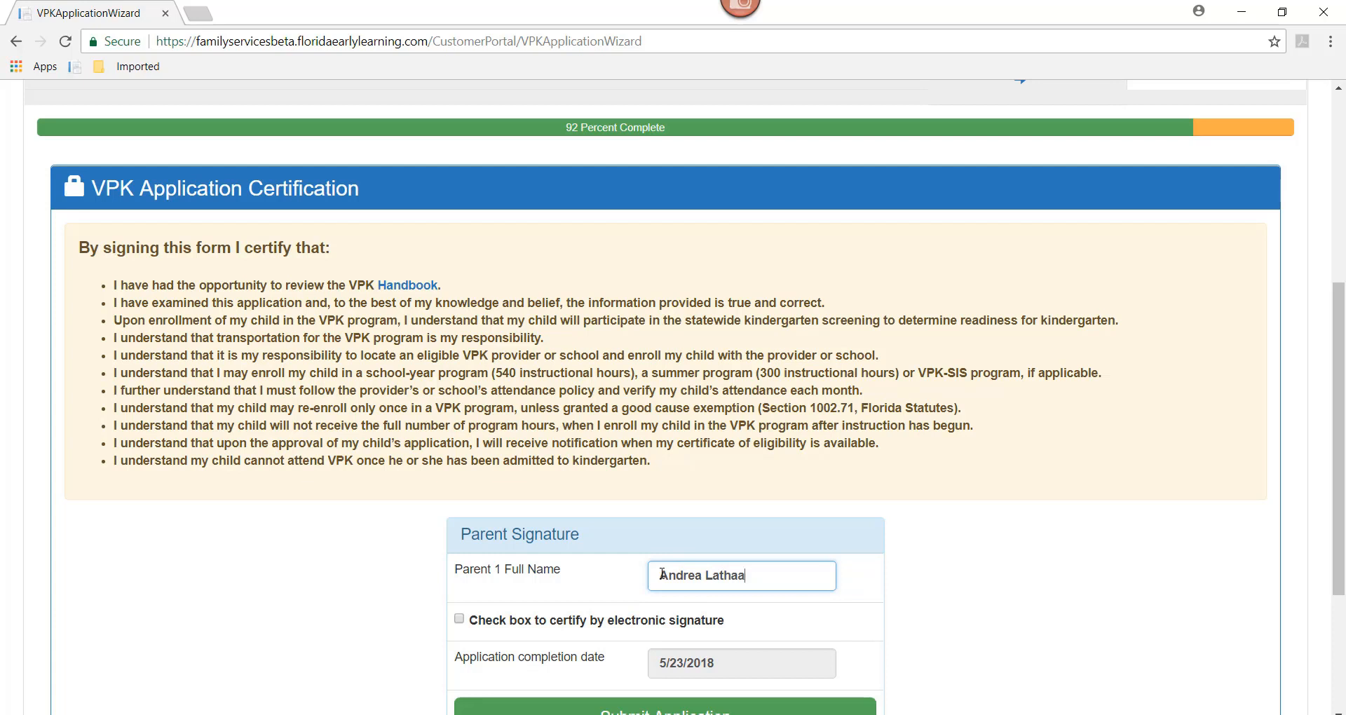
{"action": "left_click", "coordinate": [460, 621]}
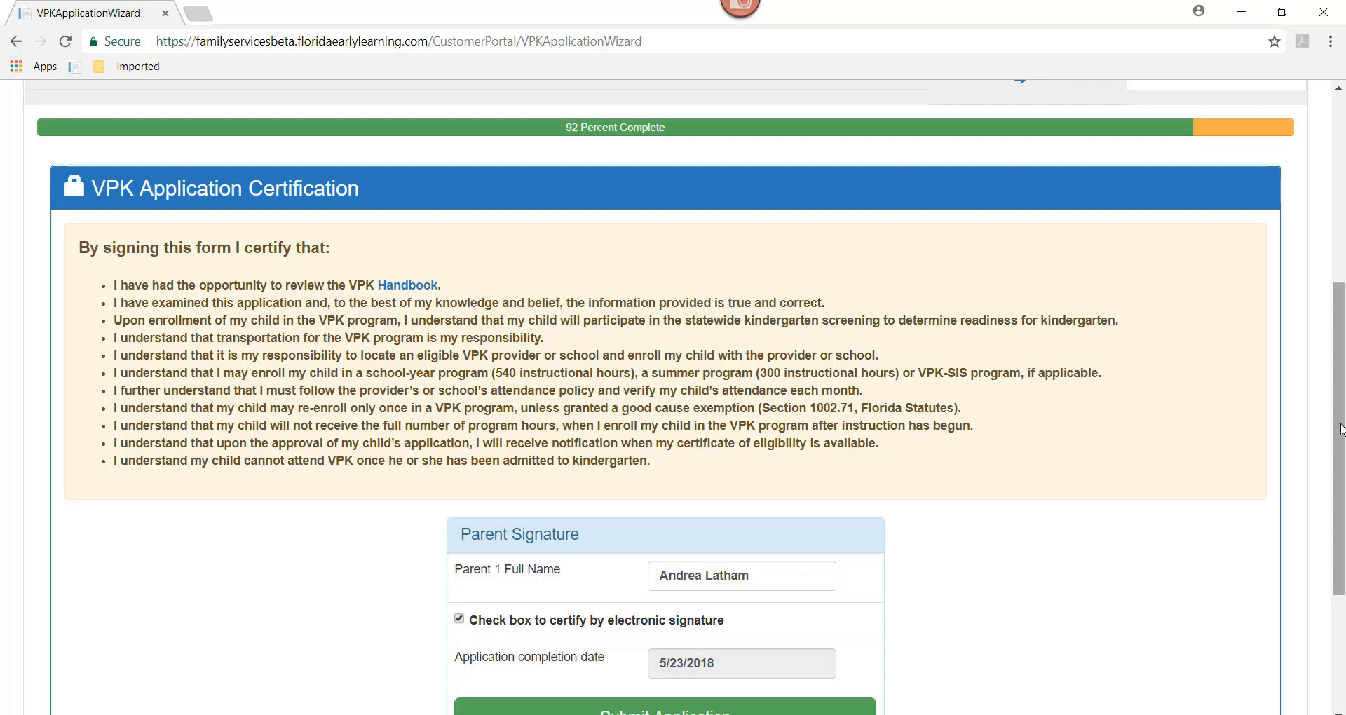
{"action": "left_click_drag", "start_coordinate": [1340, 429], "coordinate": [1340, 471]}
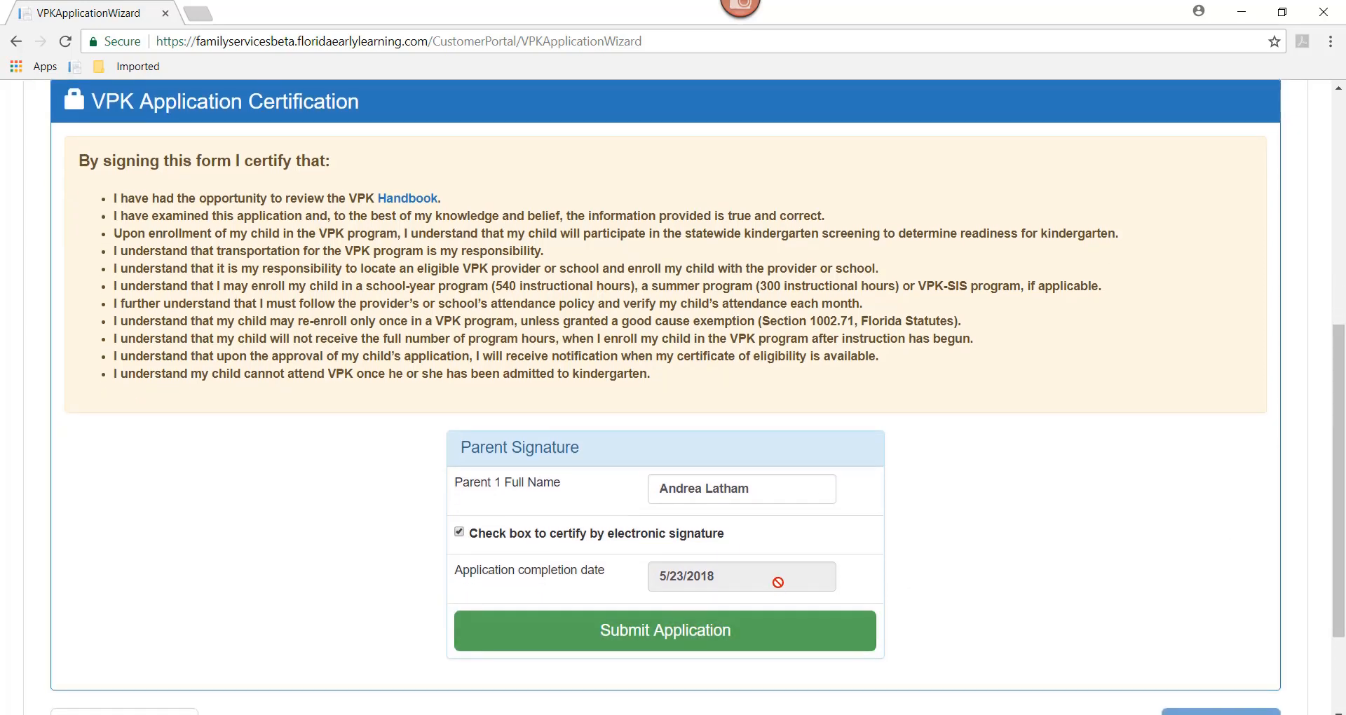
Step: Submit the VPK application, choose Continue on the log-off prompt, and return to the page top
{"action": "left_click", "coordinate": [660, 646]}
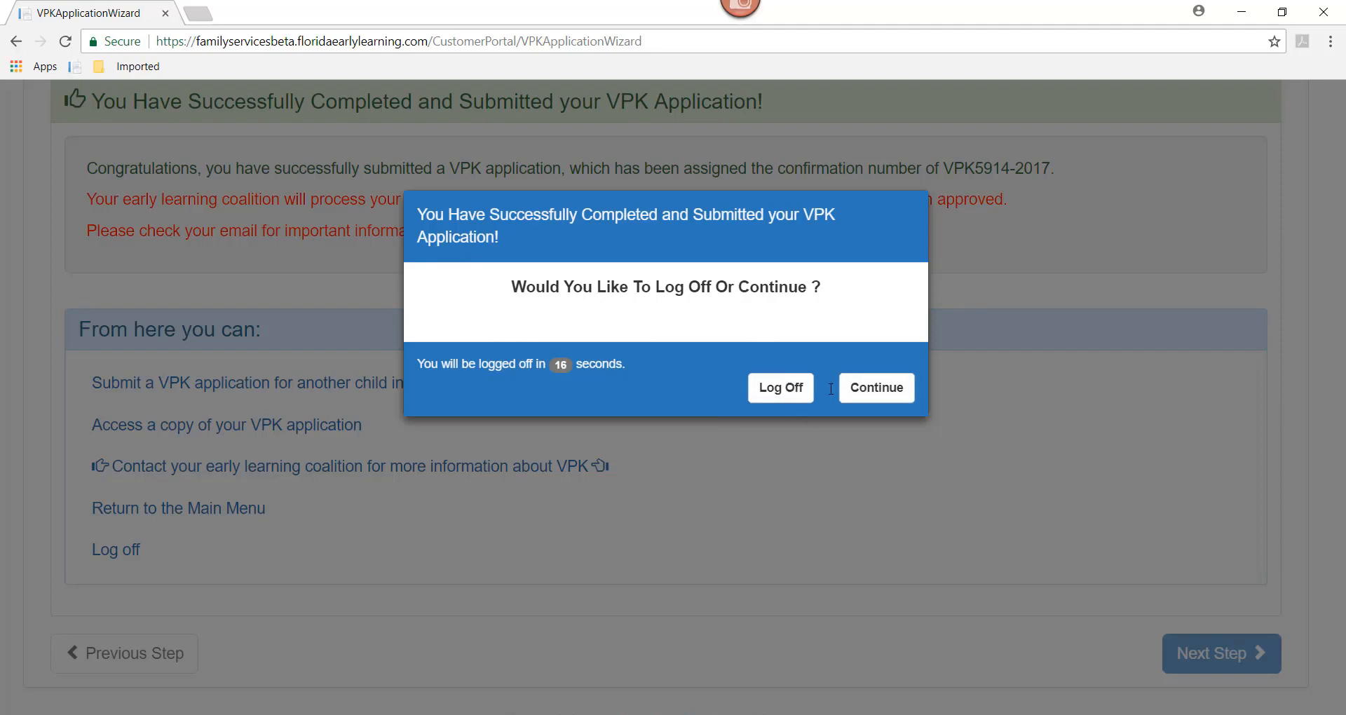
{"action": "left_click", "coordinate": [877, 388]}
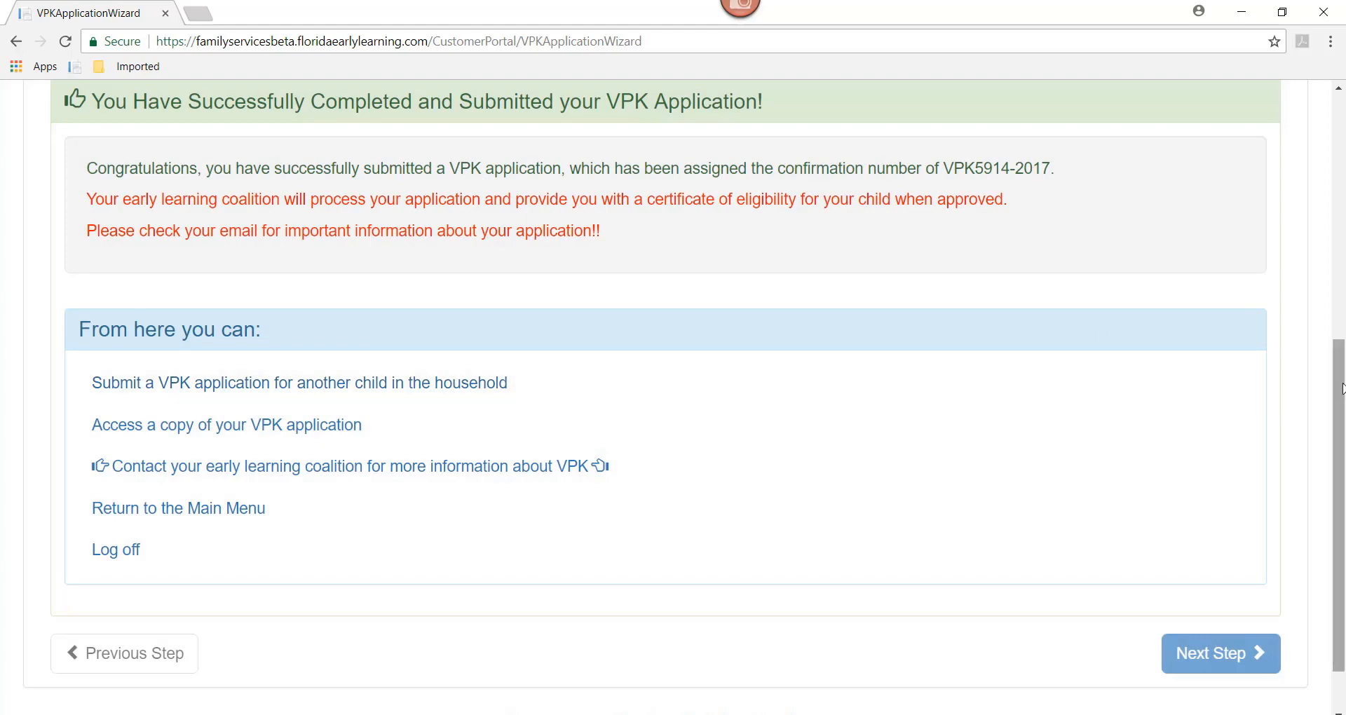
{"action": "scroll", "coordinate": [1341, 388], "scroll_direction": "up", "scroll_amount": 7}
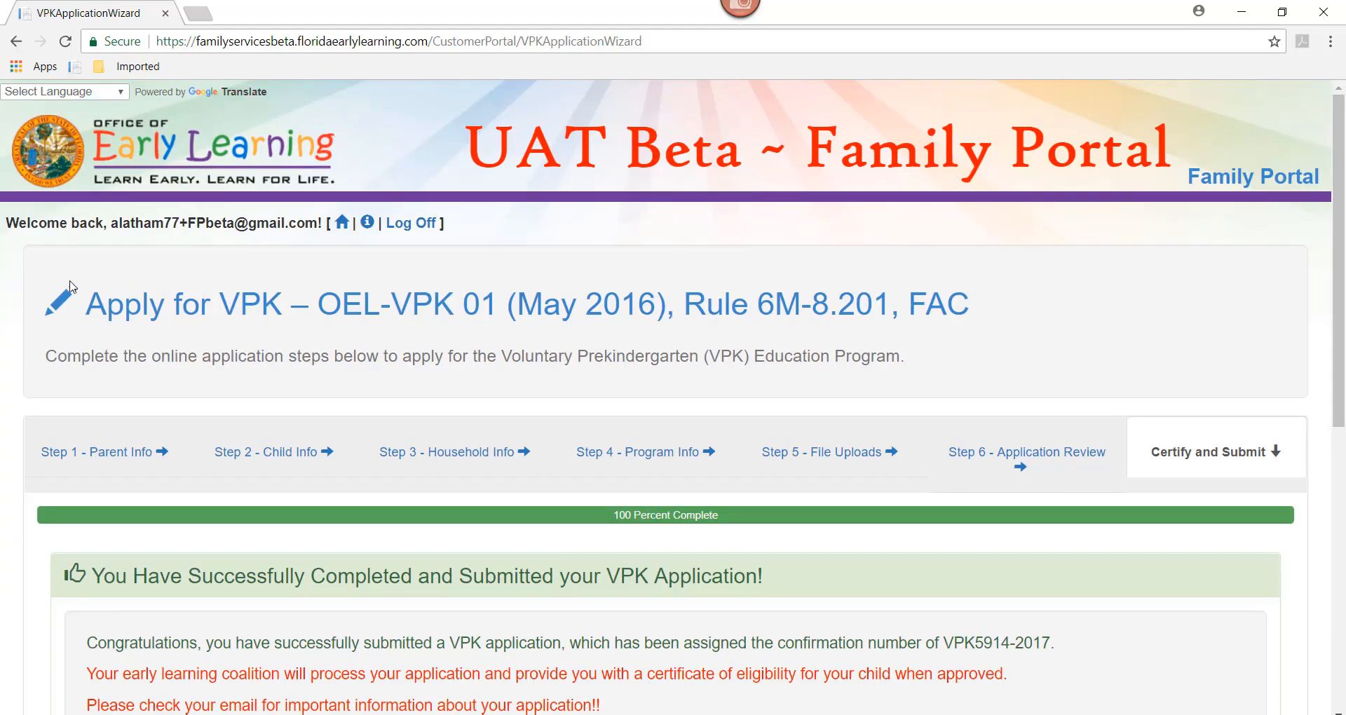
Step: Go to the Family Profile home page and scroll to the VPK Applications list showing Submitted
{"action": "left_click", "coordinate": [340, 223]}
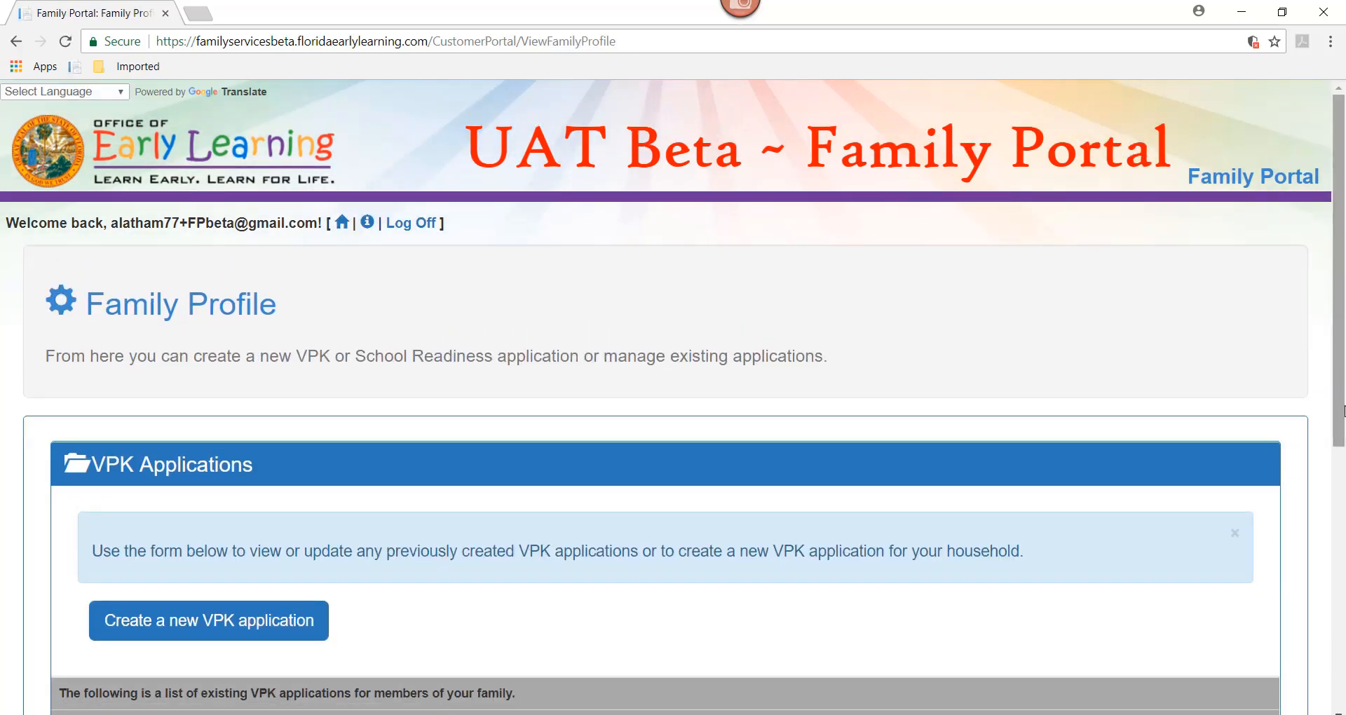
{"action": "left_click_drag", "start_coordinate": [1343, 410], "coordinate": [1343, 522]}
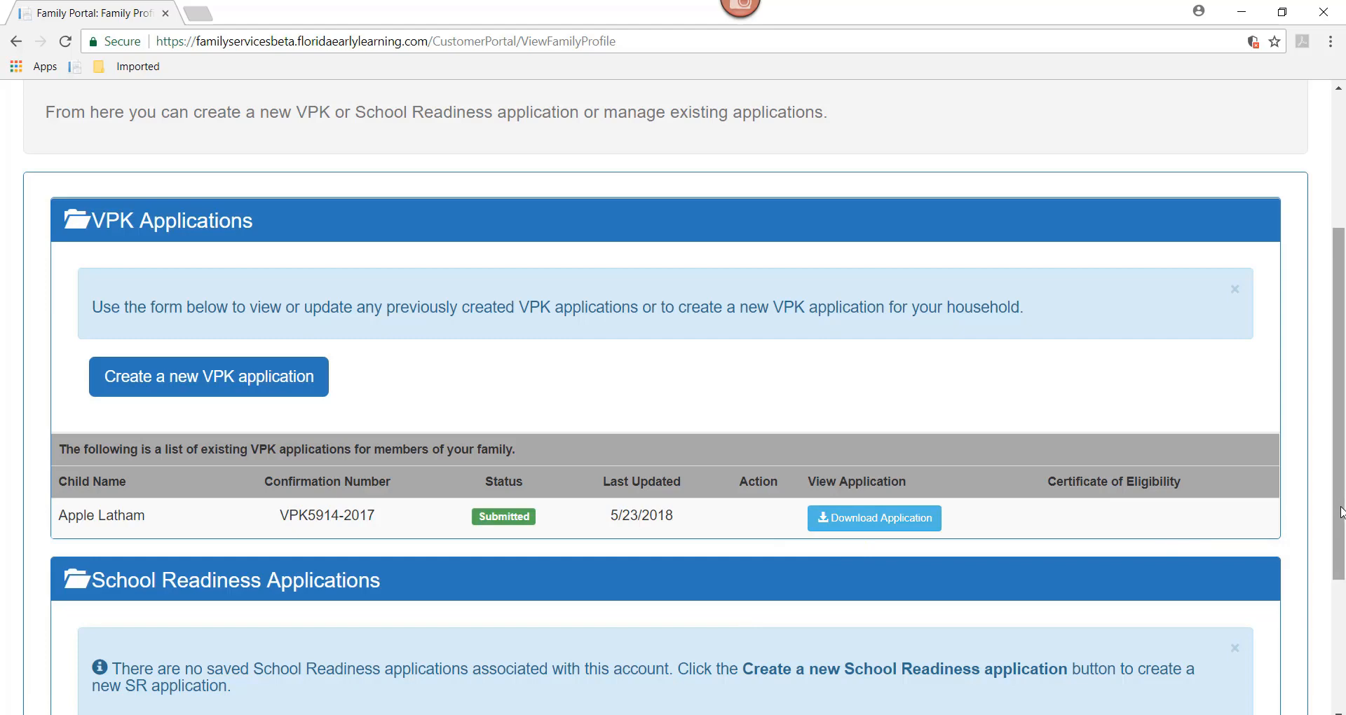
{"action": "scroll", "coordinate": [1340, 515], "scroll_direction": "down", "scroll_amount": 1}
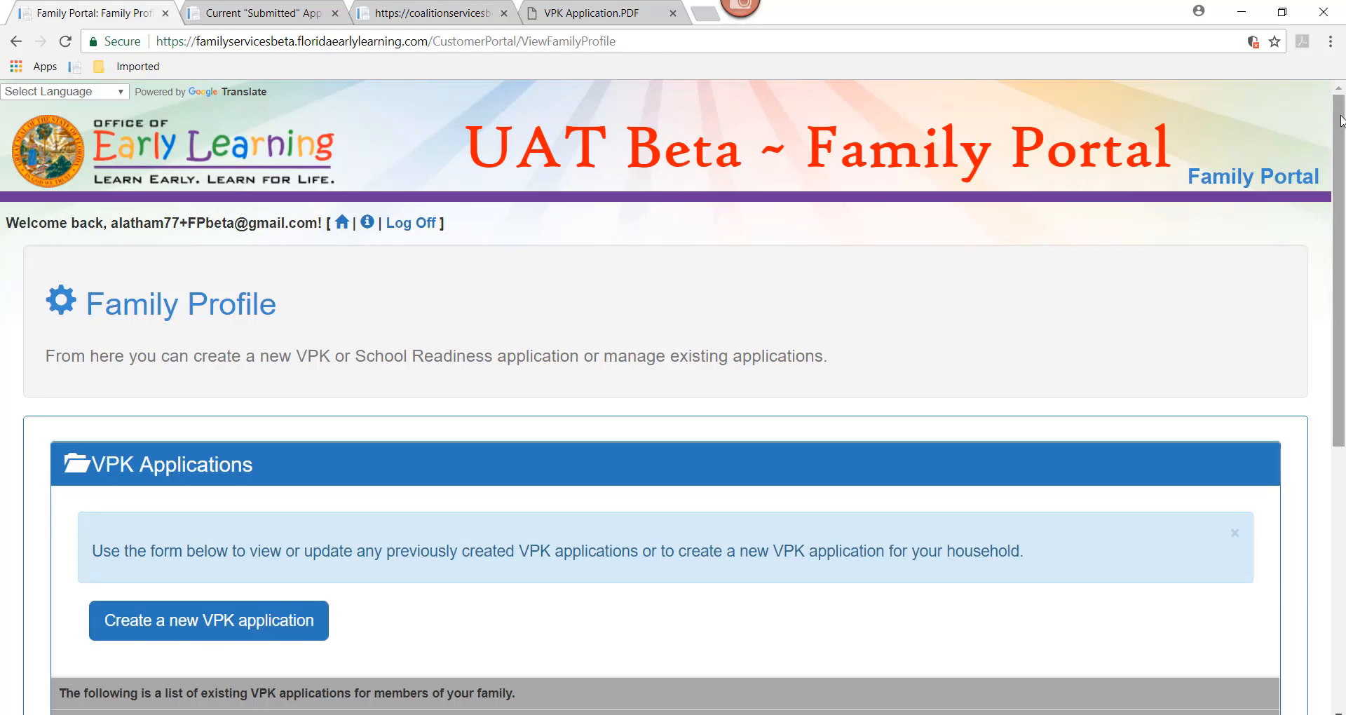
Step: Download the approved application's eligibility certificate and open VPK Certificate.pdf to view it
{"action": "scroll", "coordinate": [1341, 126], "scroll_direction": "down", "scroll_amount": 3}
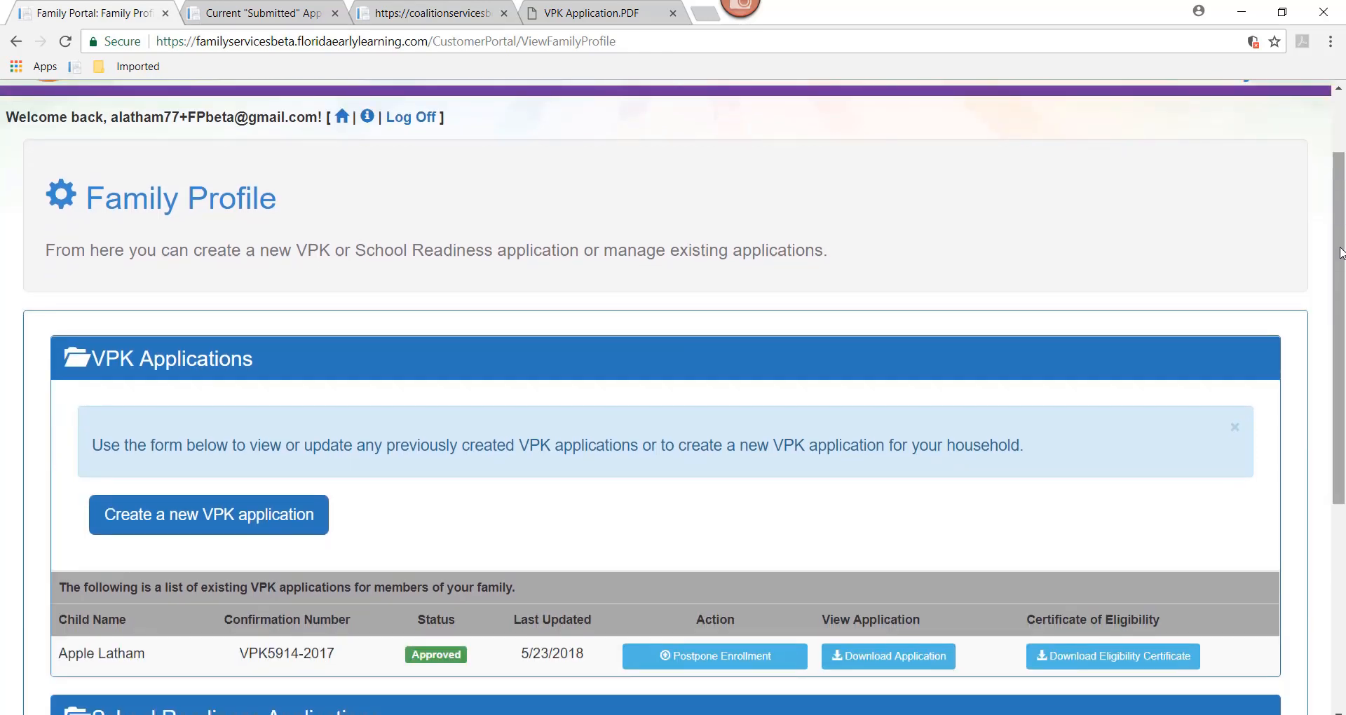
{"action": "scroll", "coordinate": [1340, 253], "scroll_direction": "down", "scroll_amount": 1}
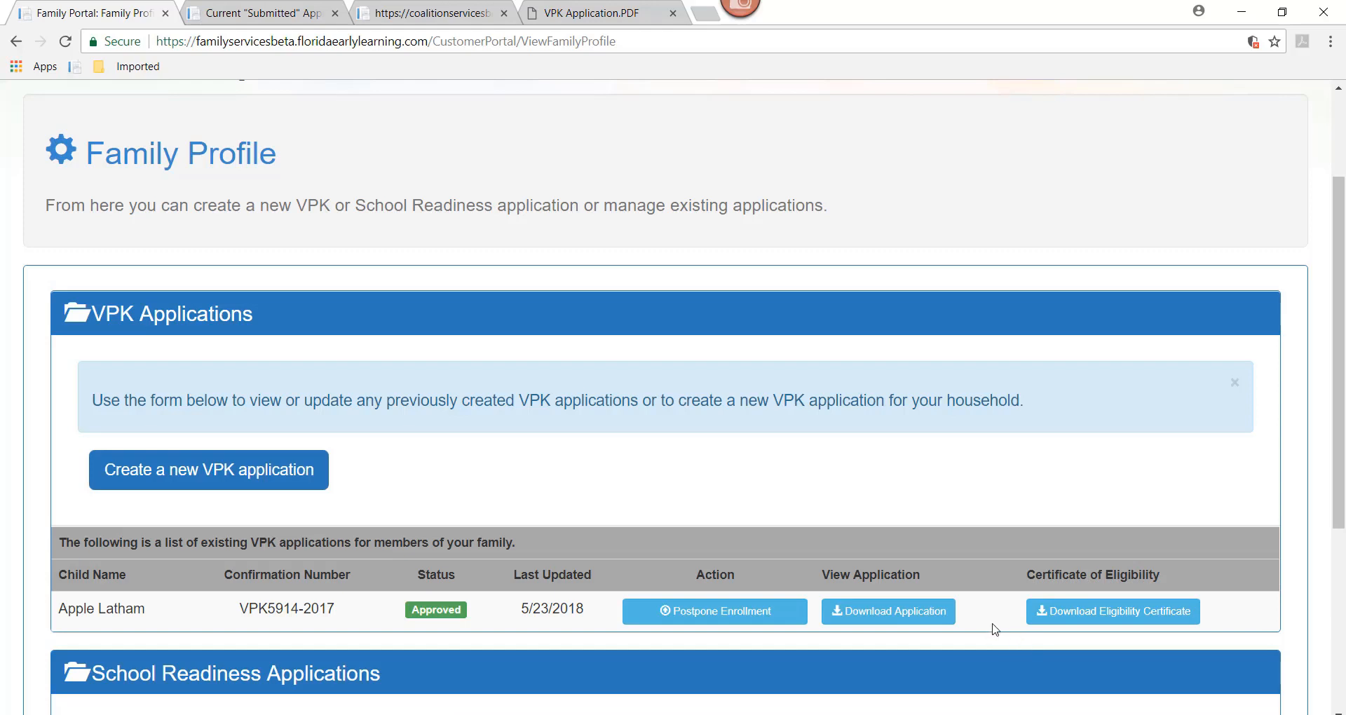
{"action": "left_click", "coordinate": [1055, 613]}
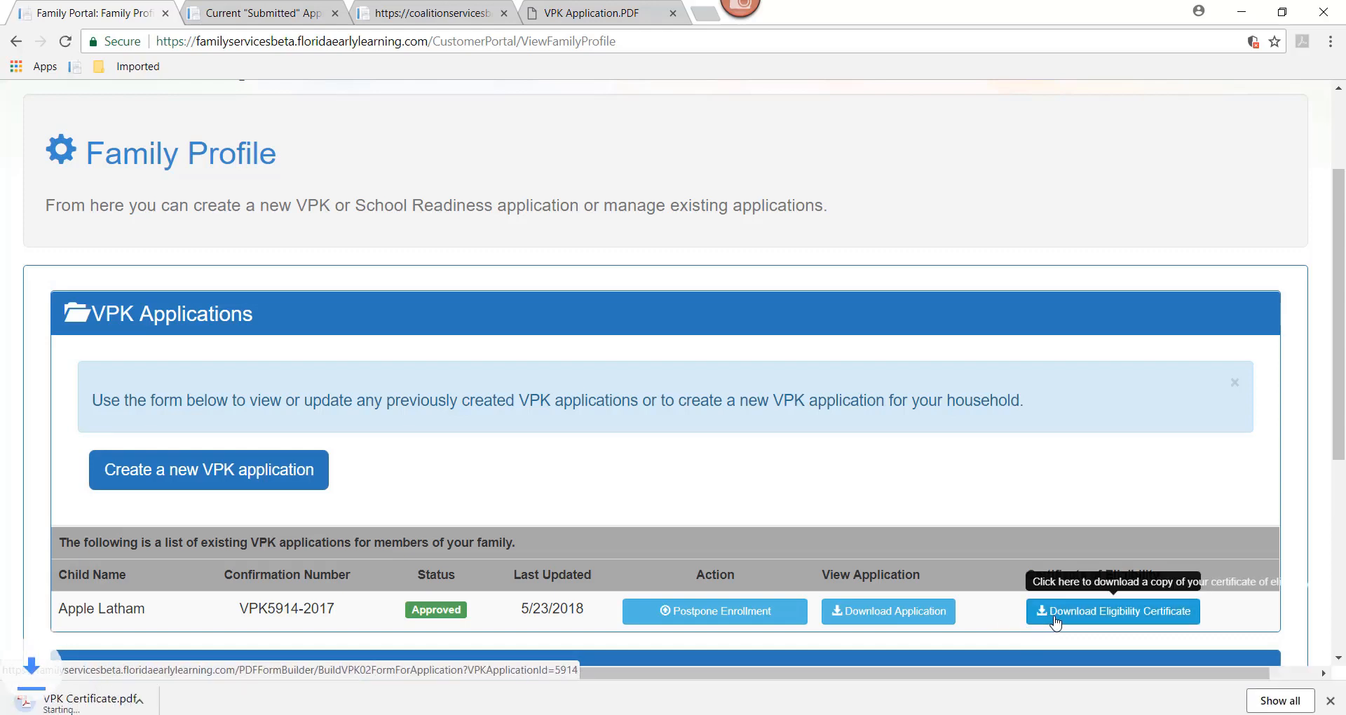
{"action": "left_click", "coordinate": [94, 701]}
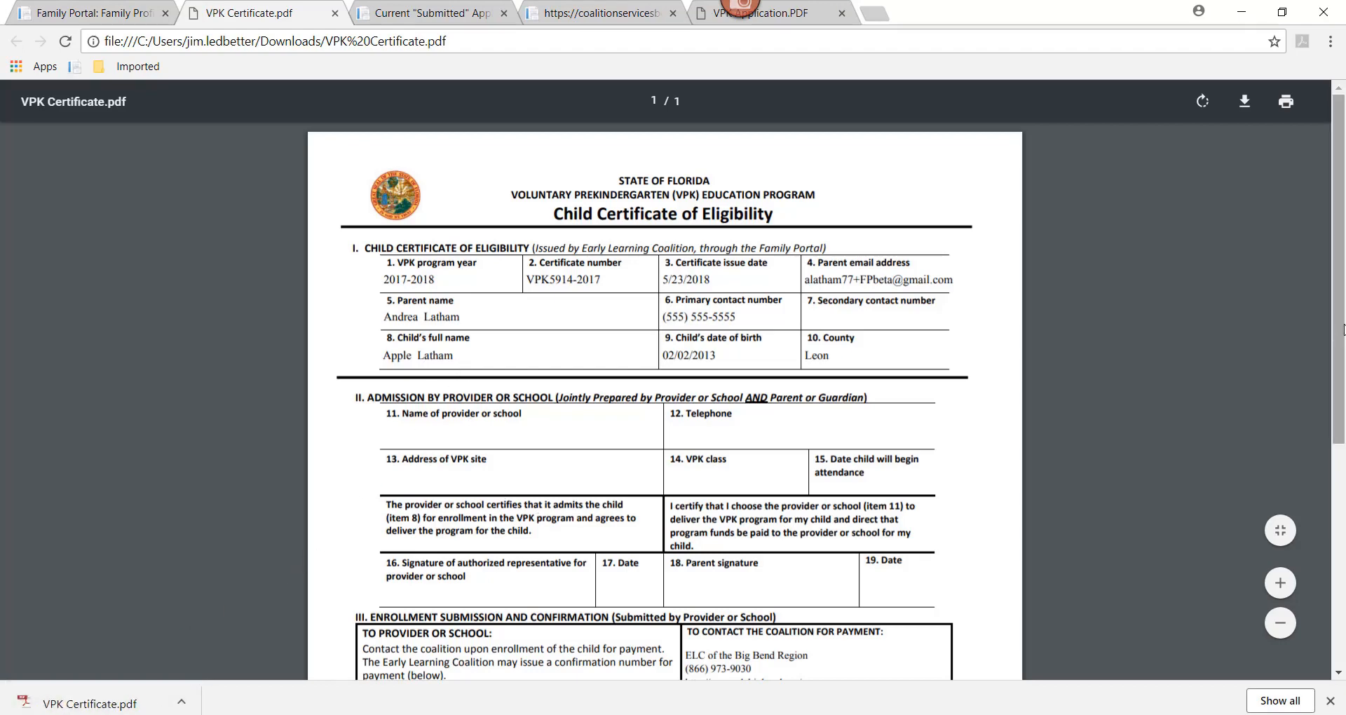
{"action": "left_click_drag", "start_coordinate": [1336, 439], "coordinate": [1330, 452]}
{"action": "left_click_drag", "start_coordinate": [1332, 456], "coordinate": [1333, 593]}
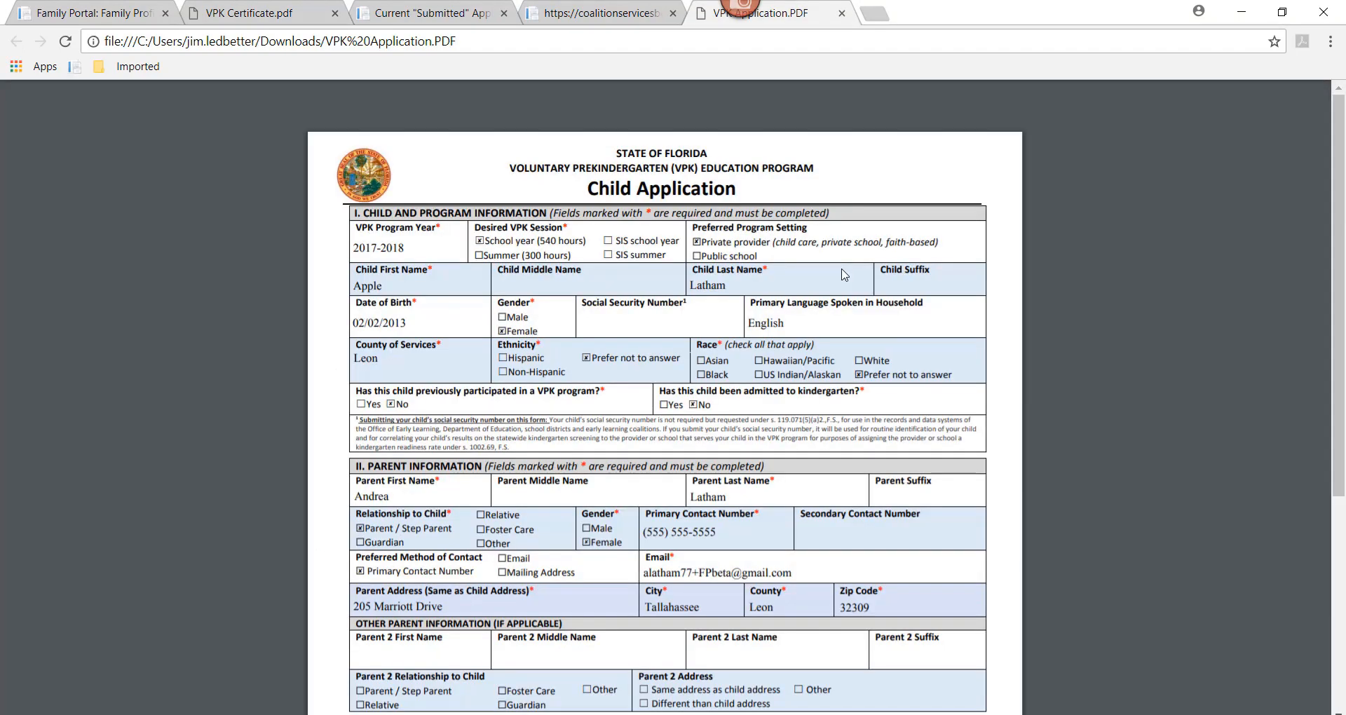